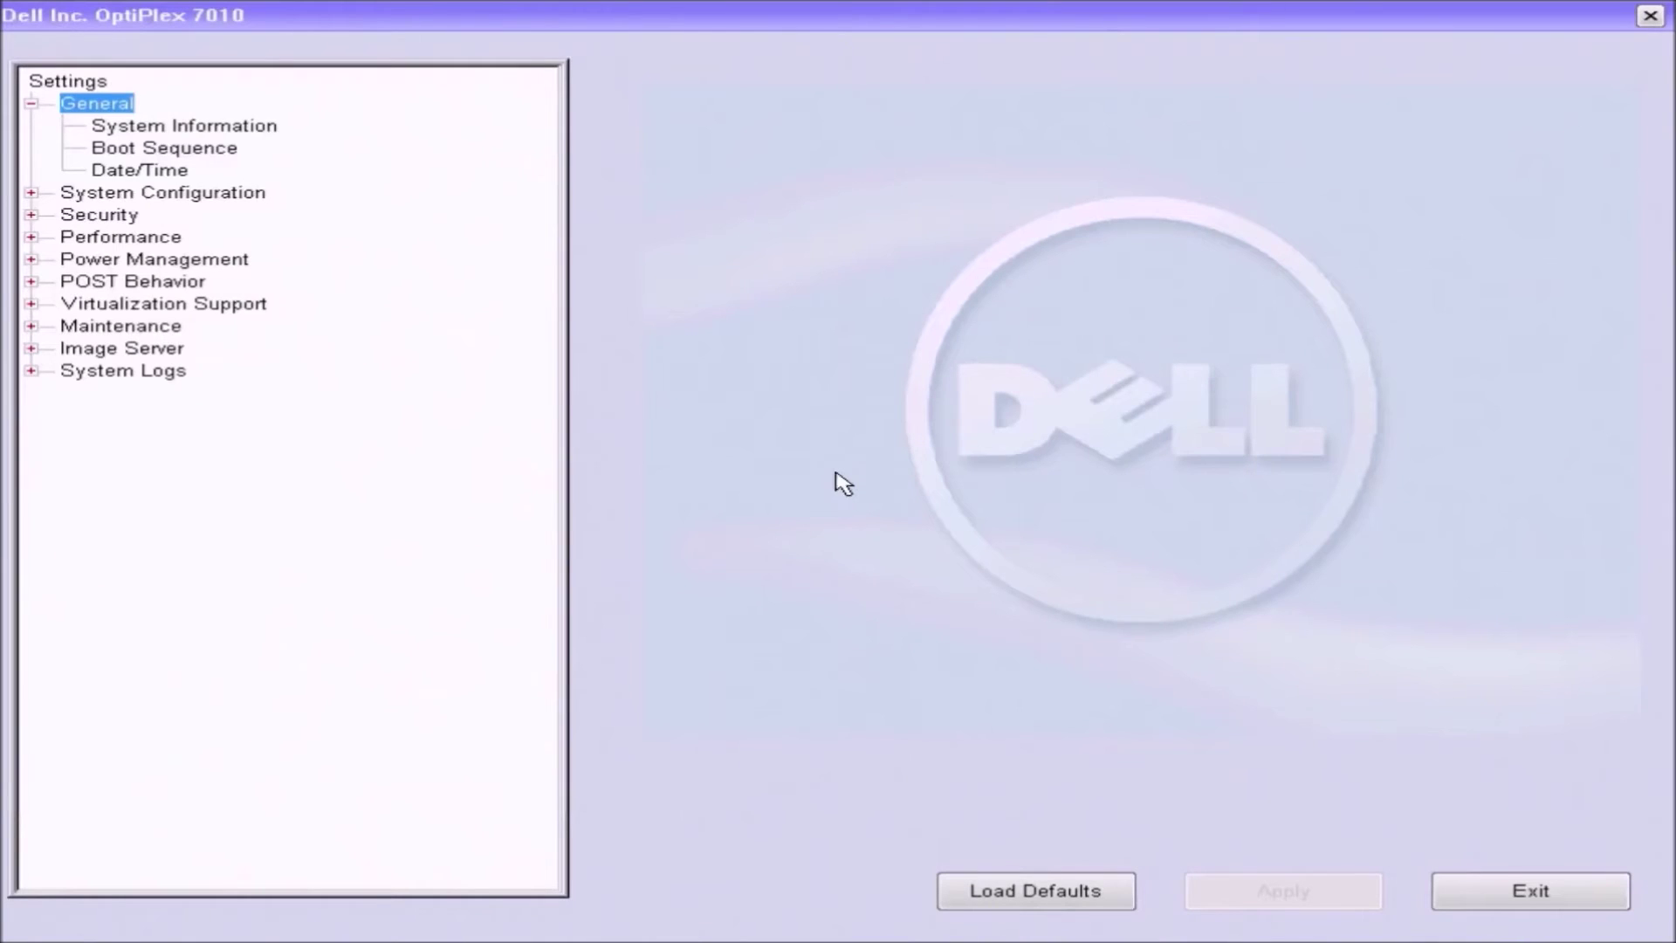
Review the BIOS version, Boot Sequence, Integrated NIC and Security settings in BIOS Setup
key("Down")
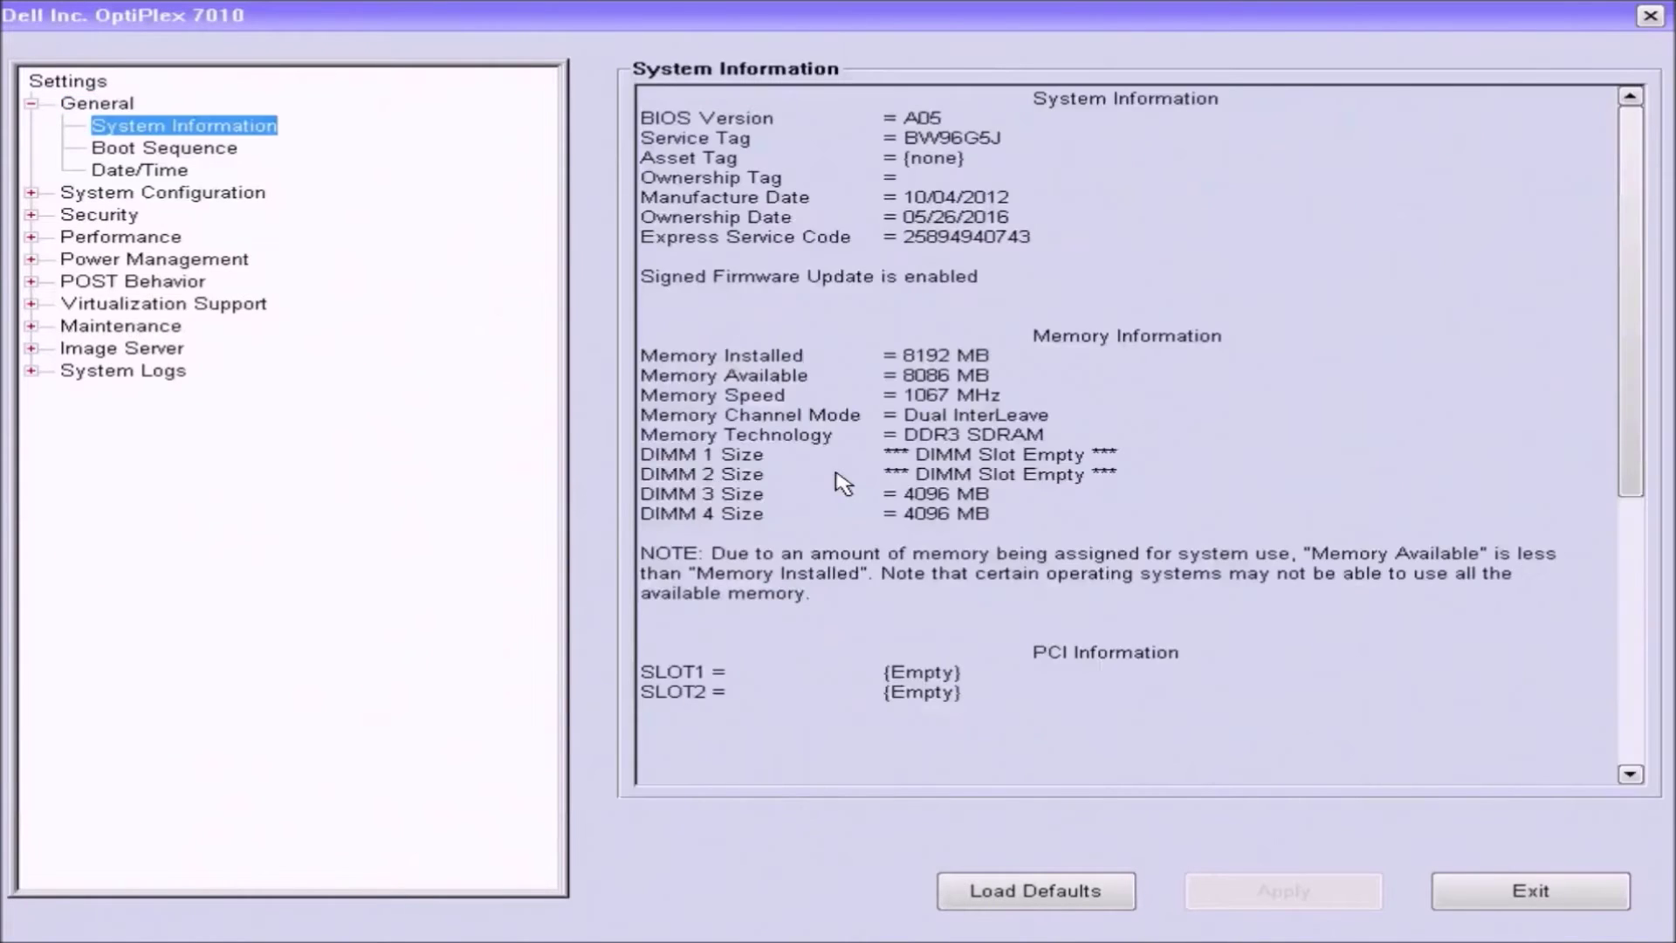
key("Down")
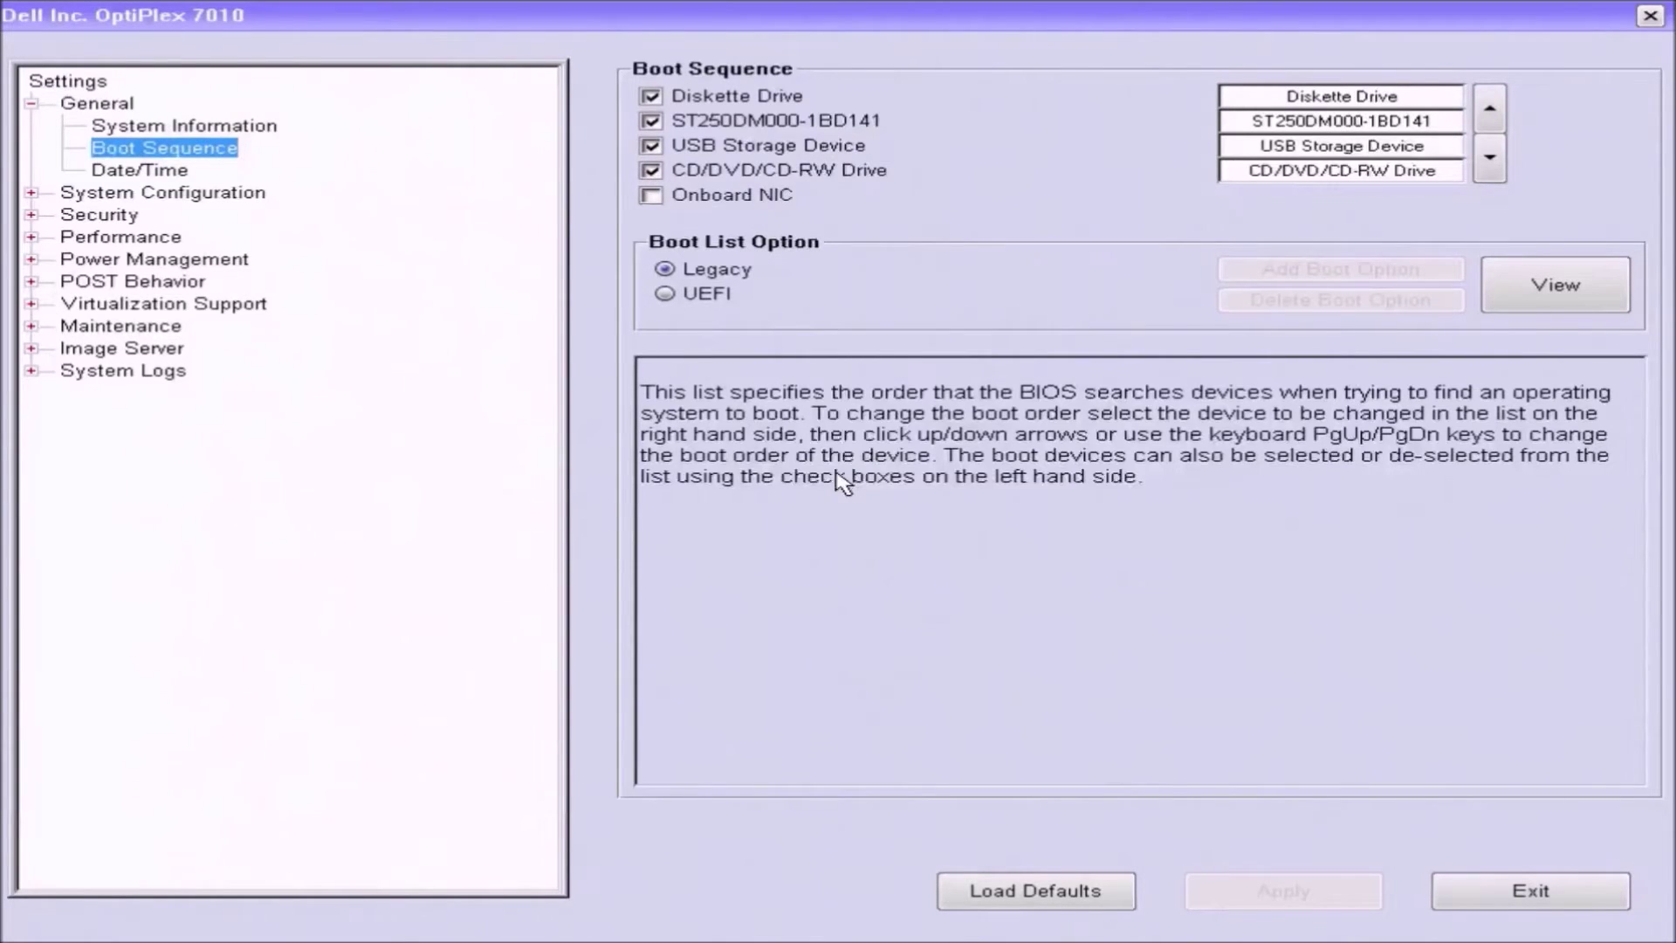
key("Down")
key("Down")
key("Right")
key("Down")
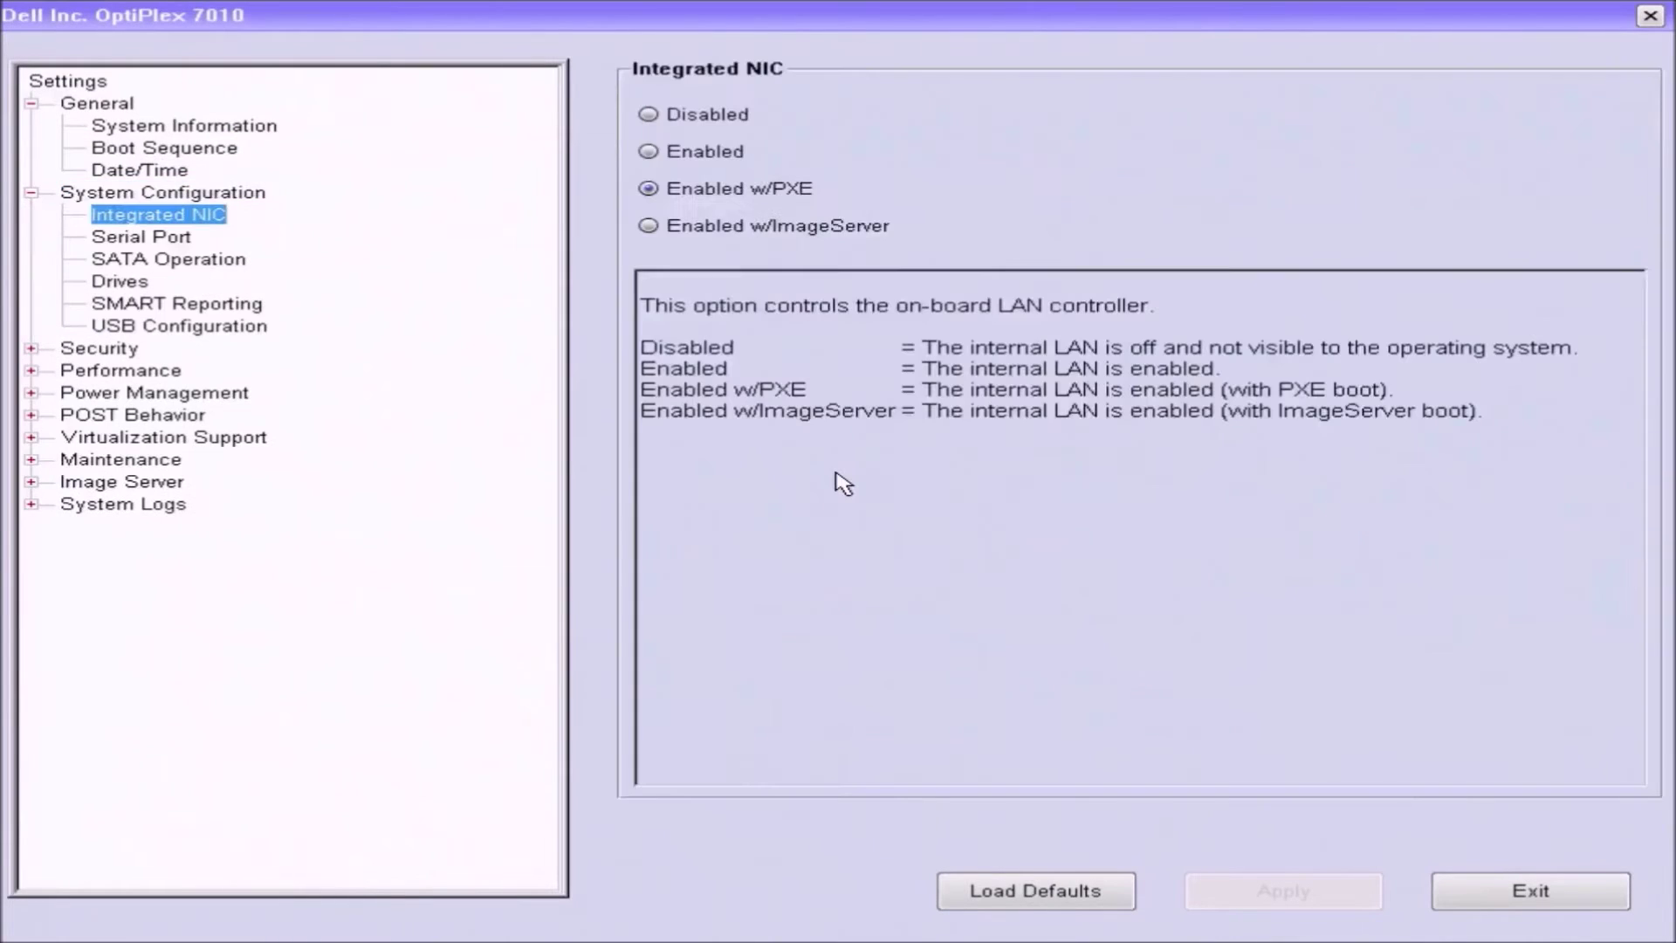
key("Down")
key("Down")
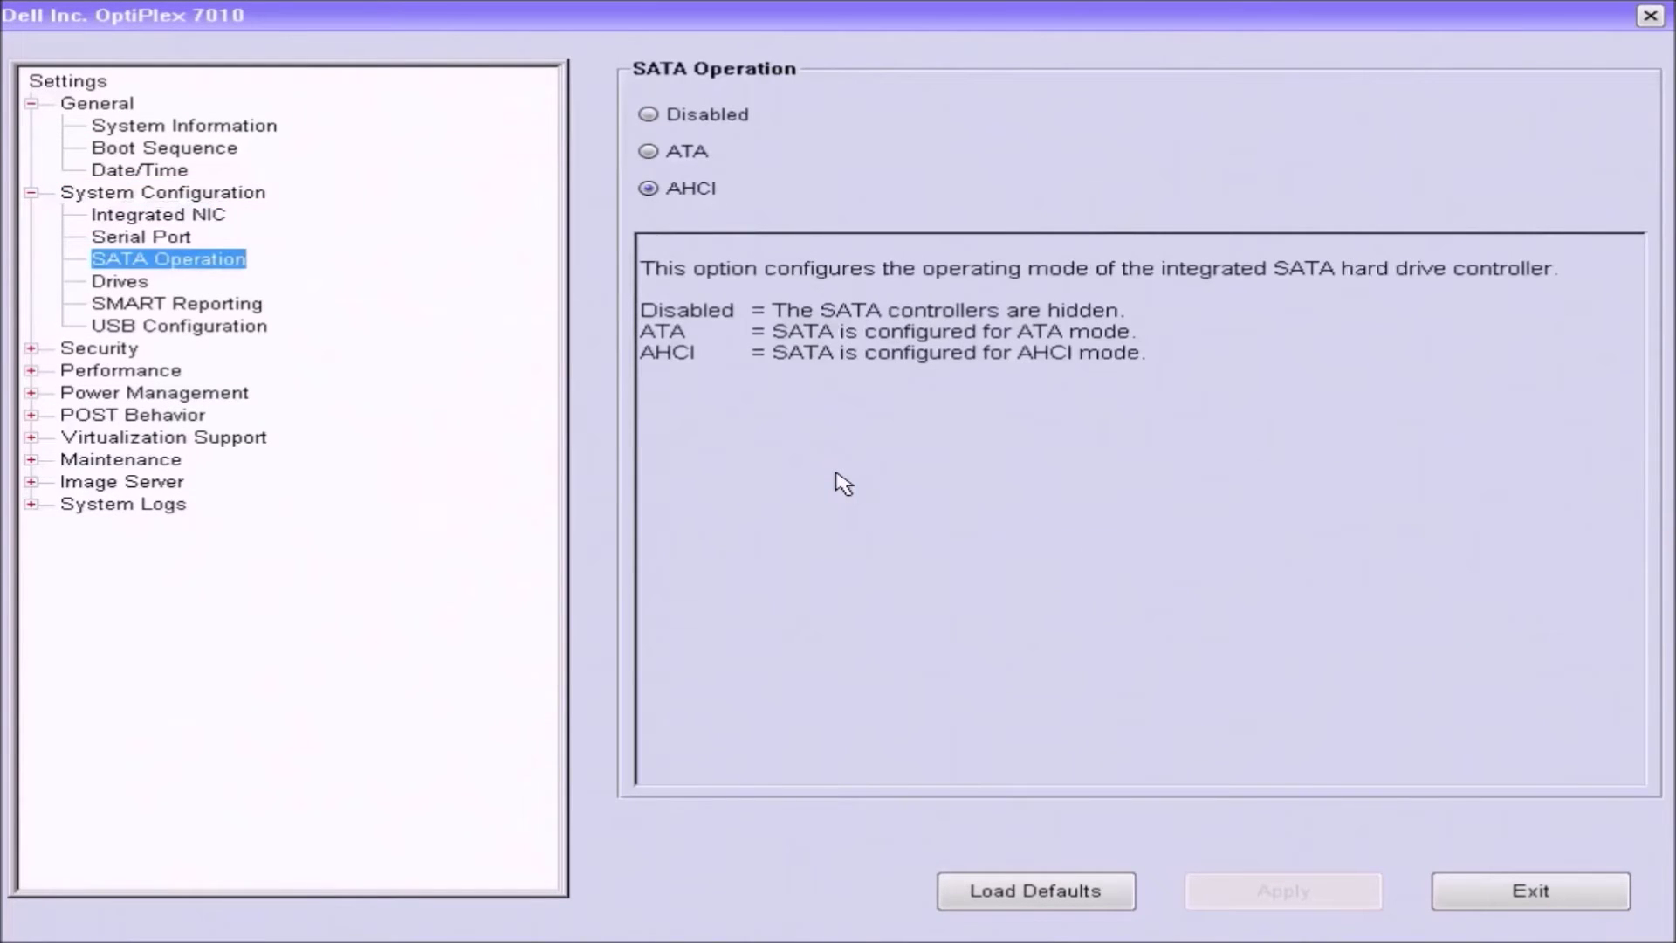
key("Down")
key("Down")
key("Down")
key("Down")
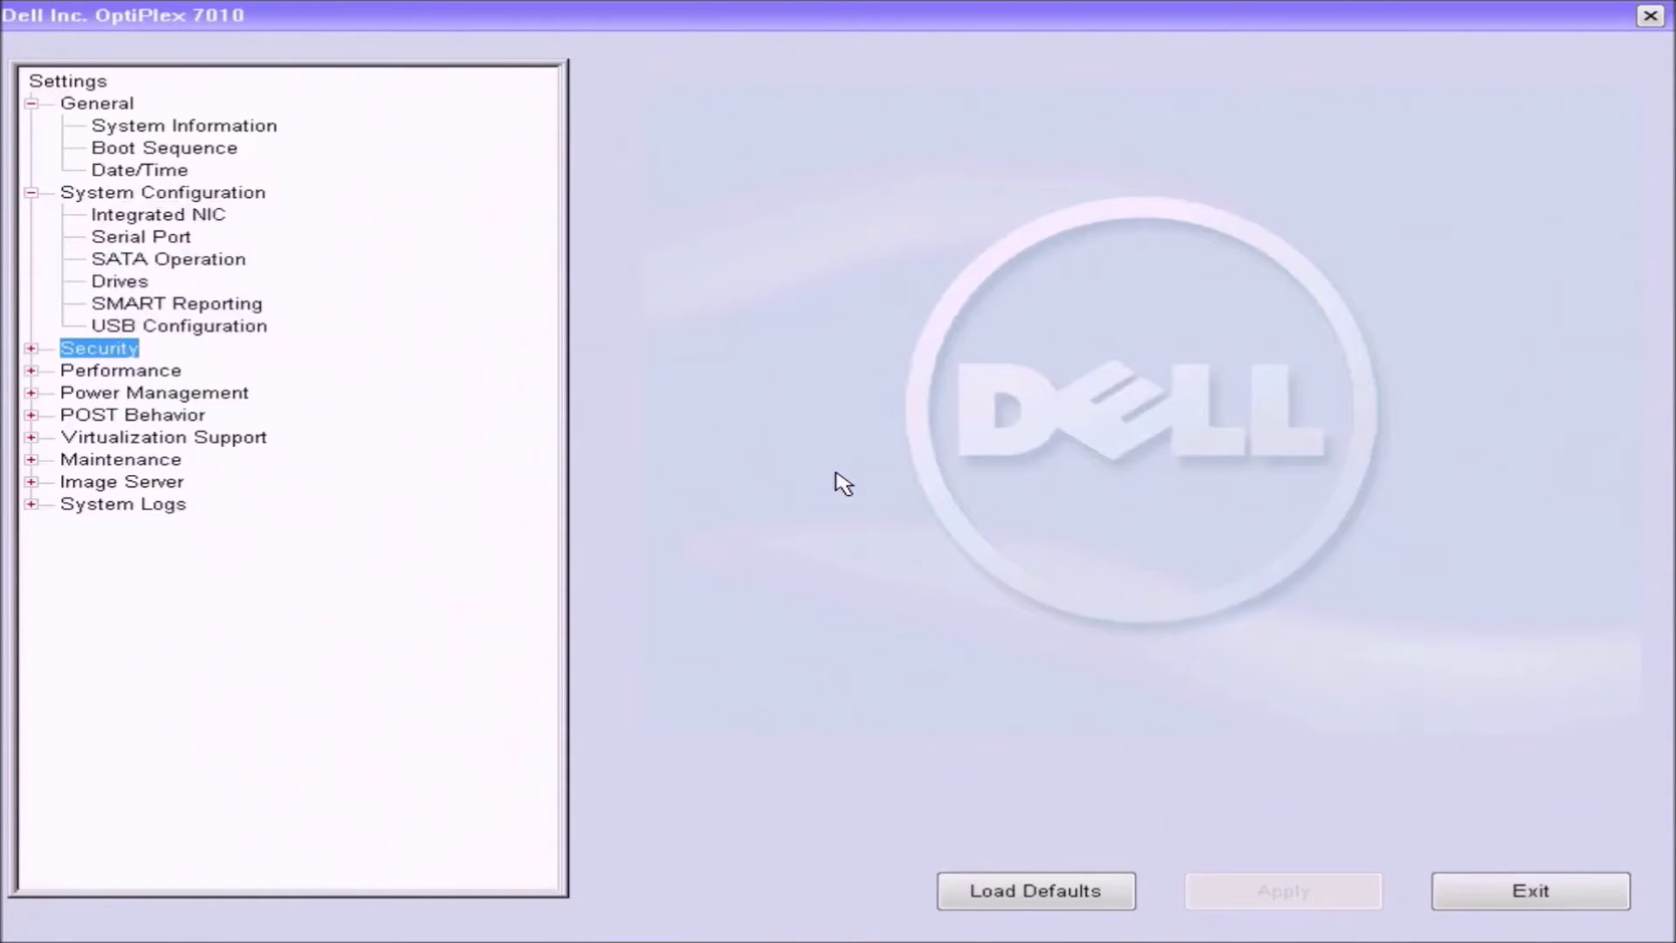
key("Right")
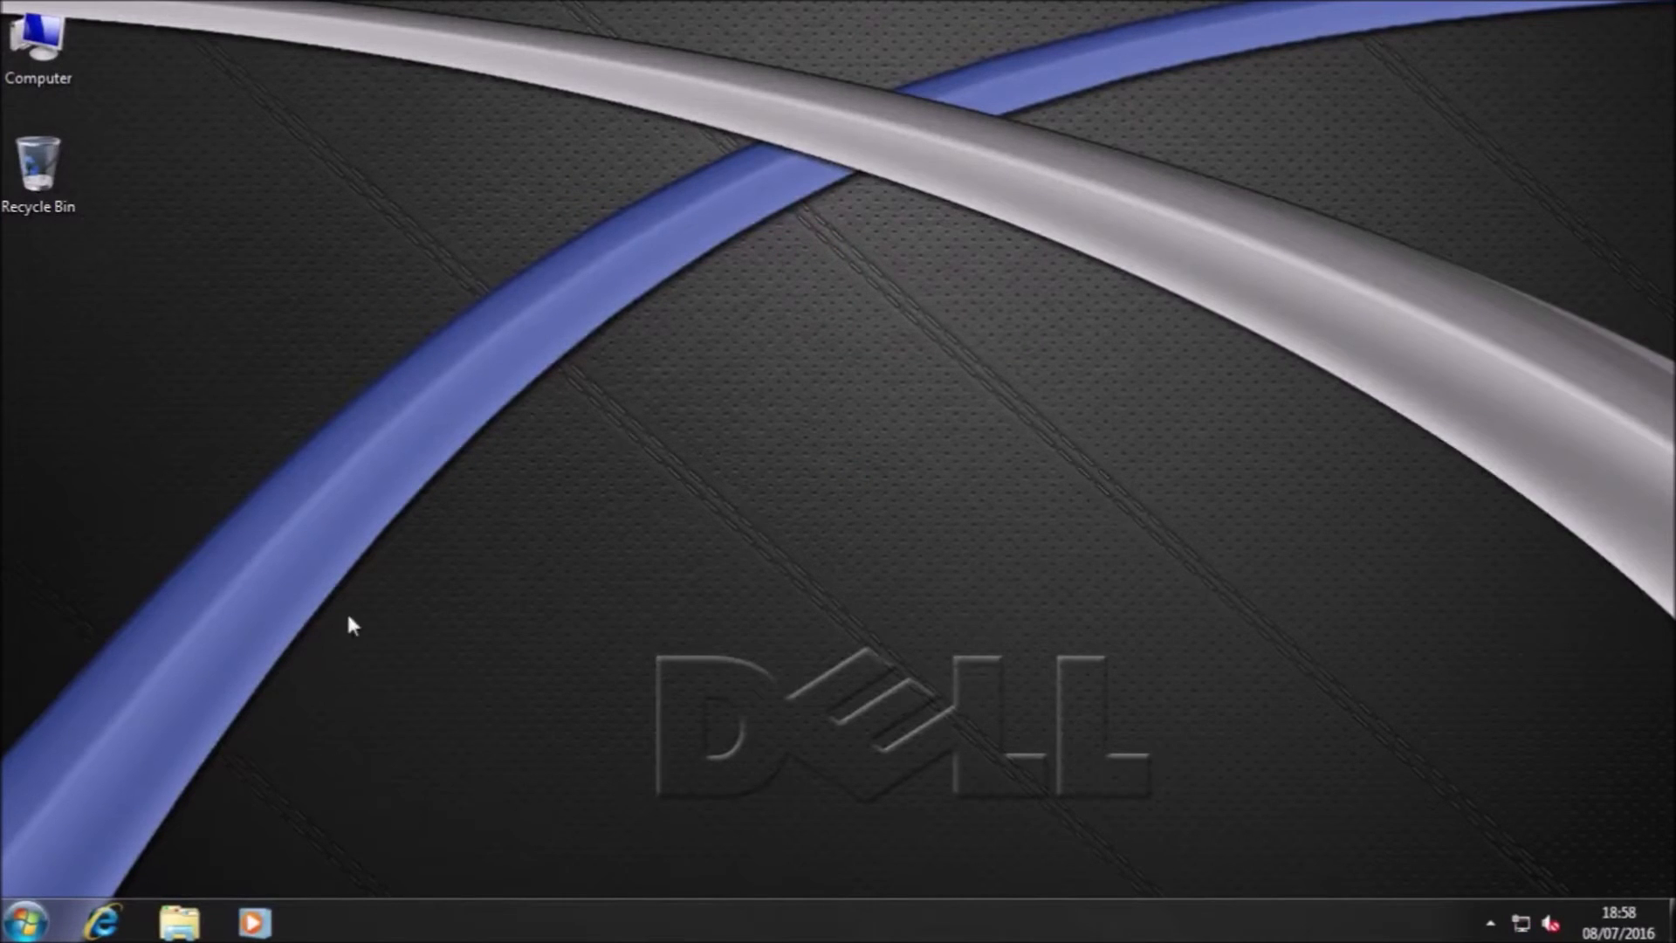
key("super+r")
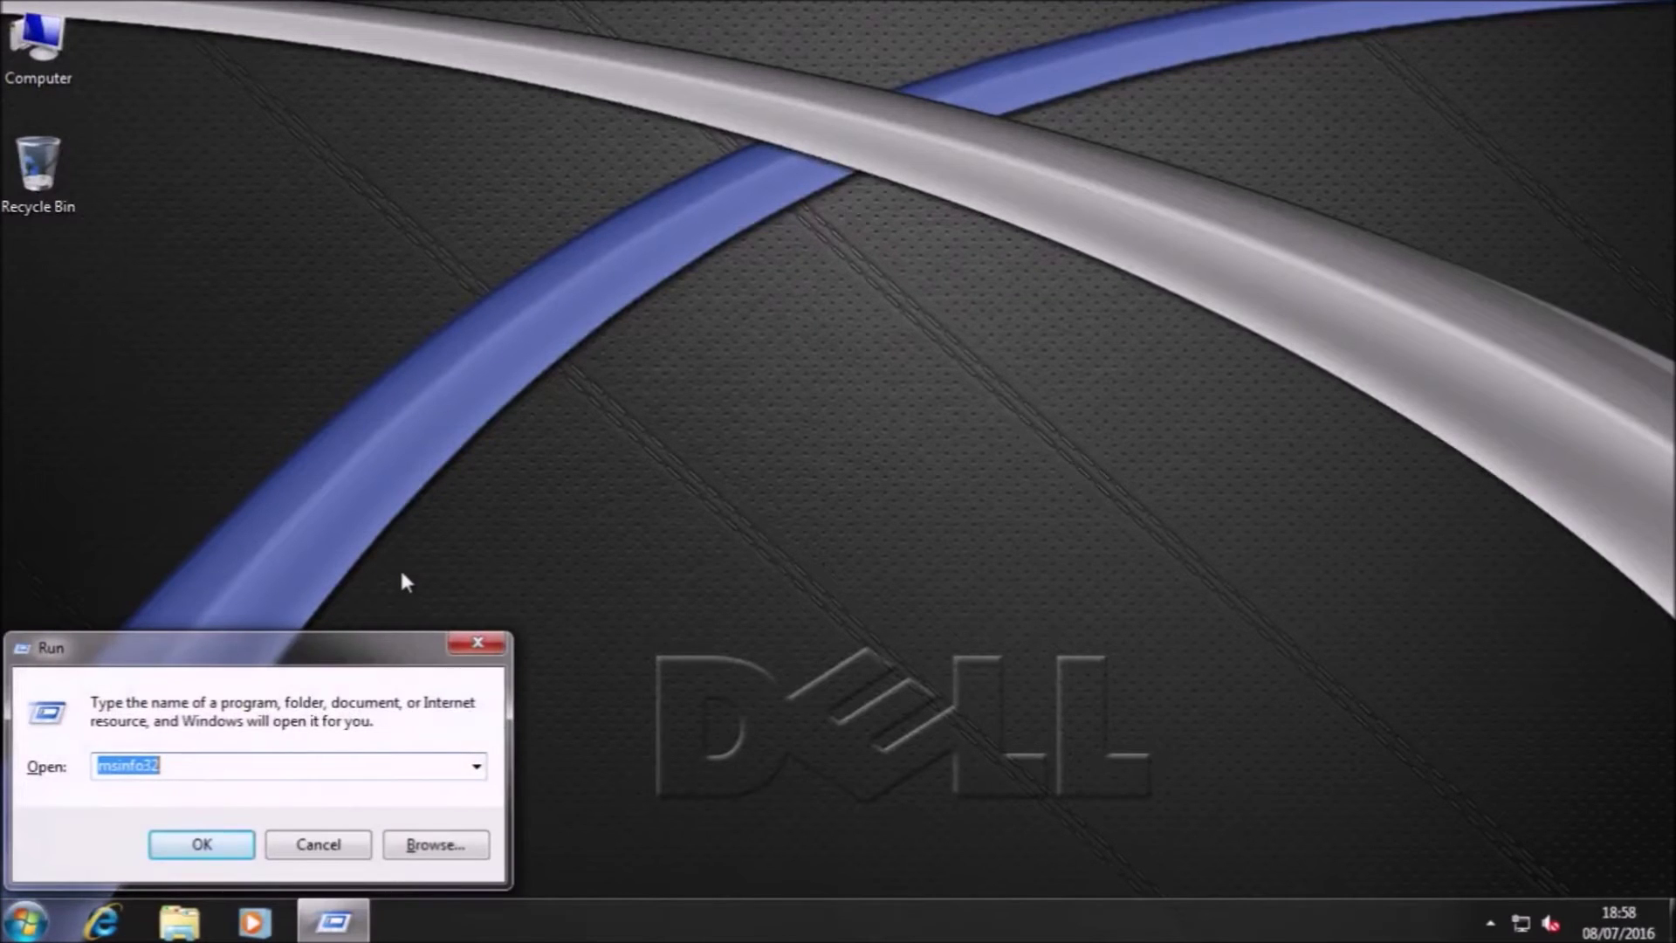
key("Return")
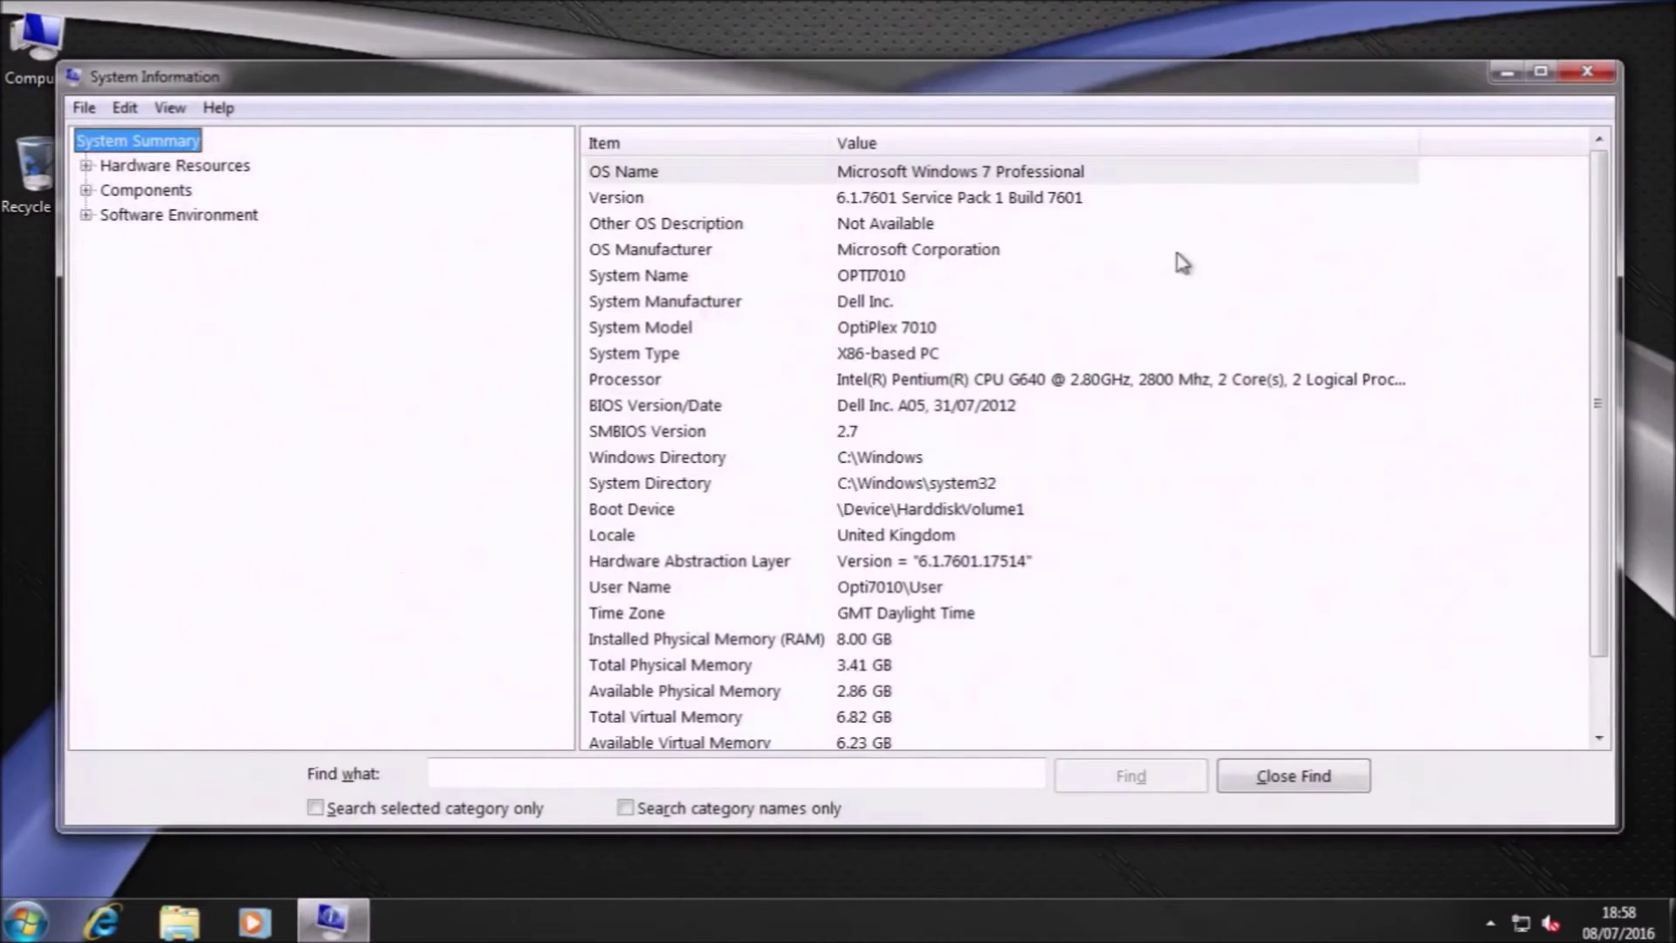
left_click(1542, 75)
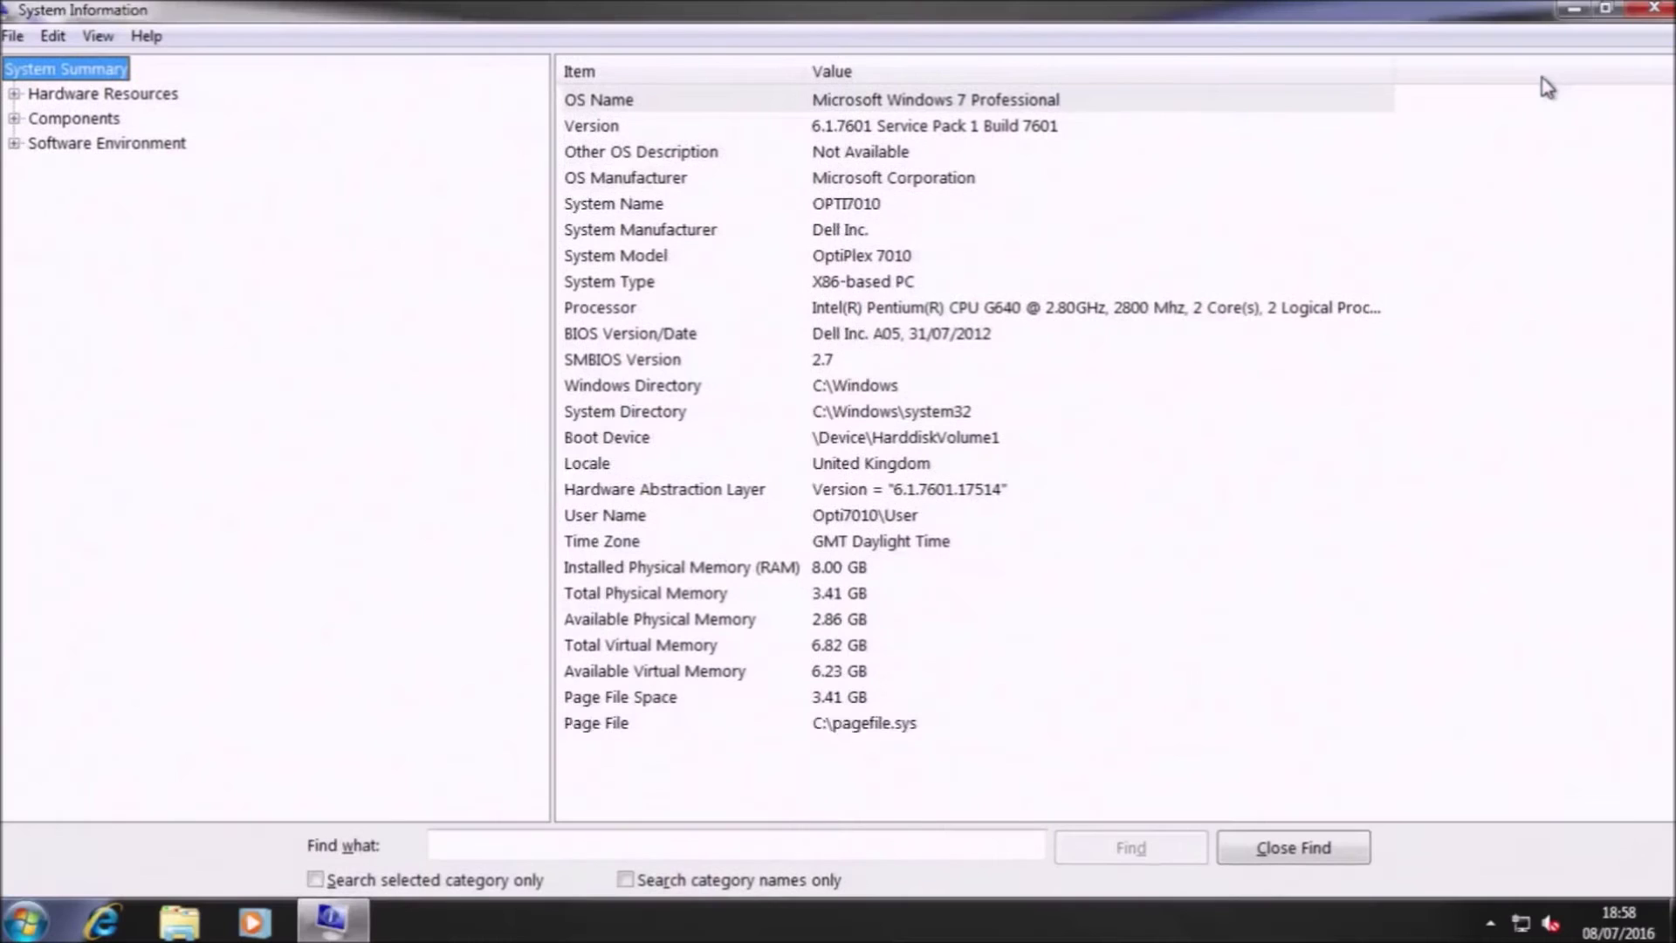
left_click(1295, 106)
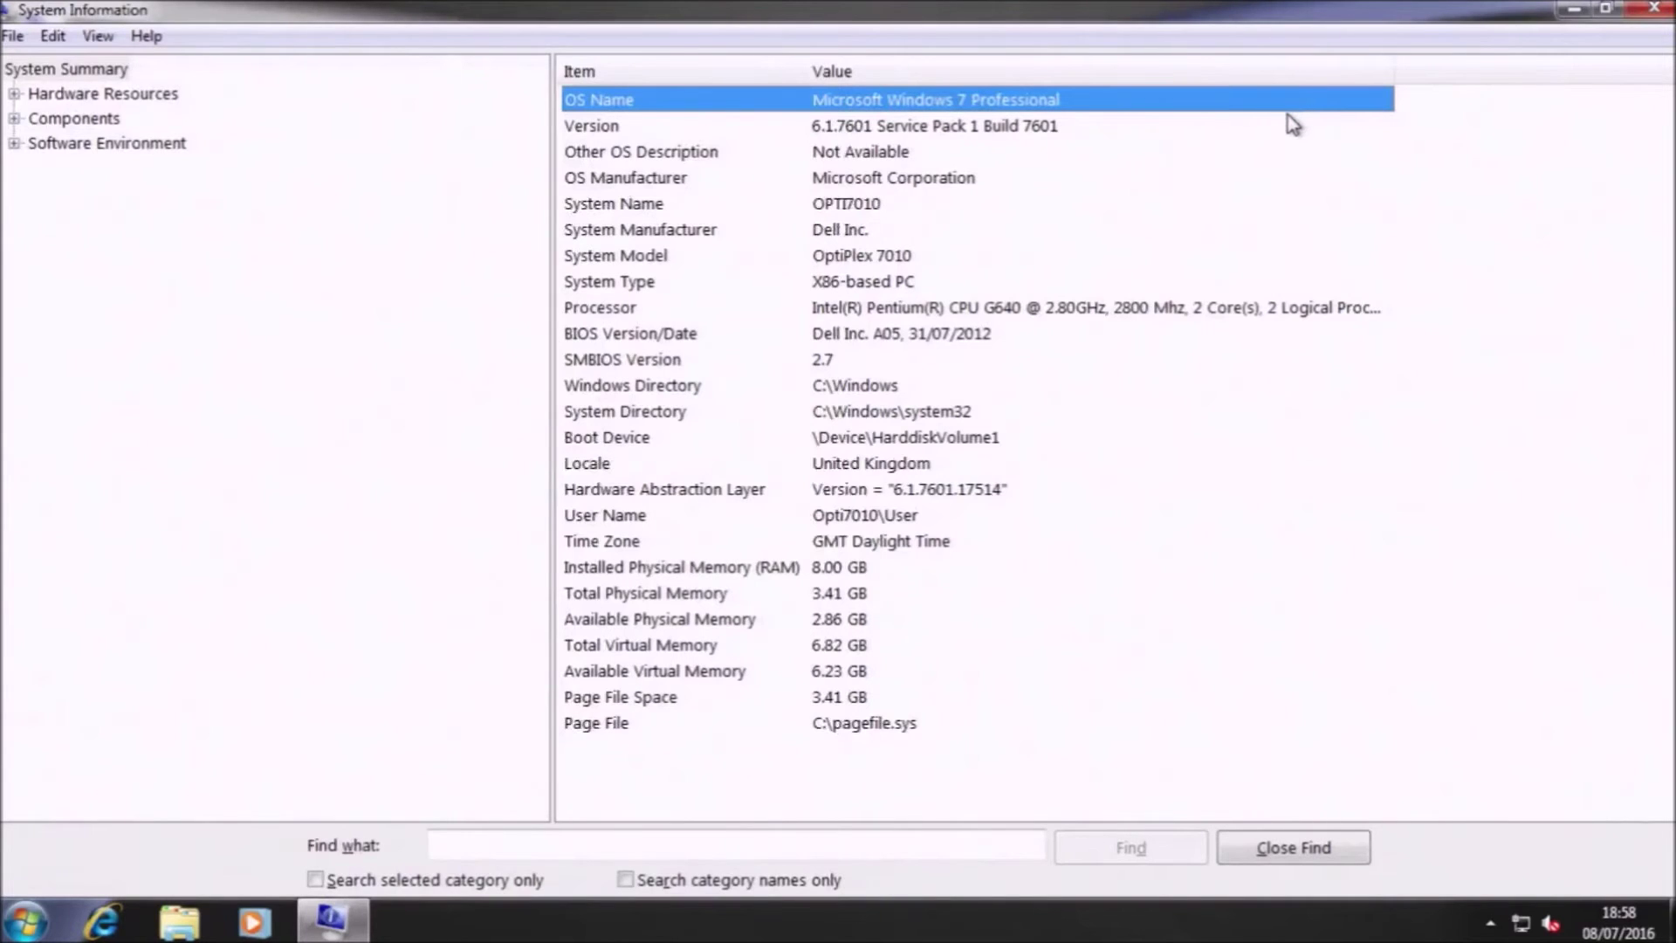
left_click(1297, 129)
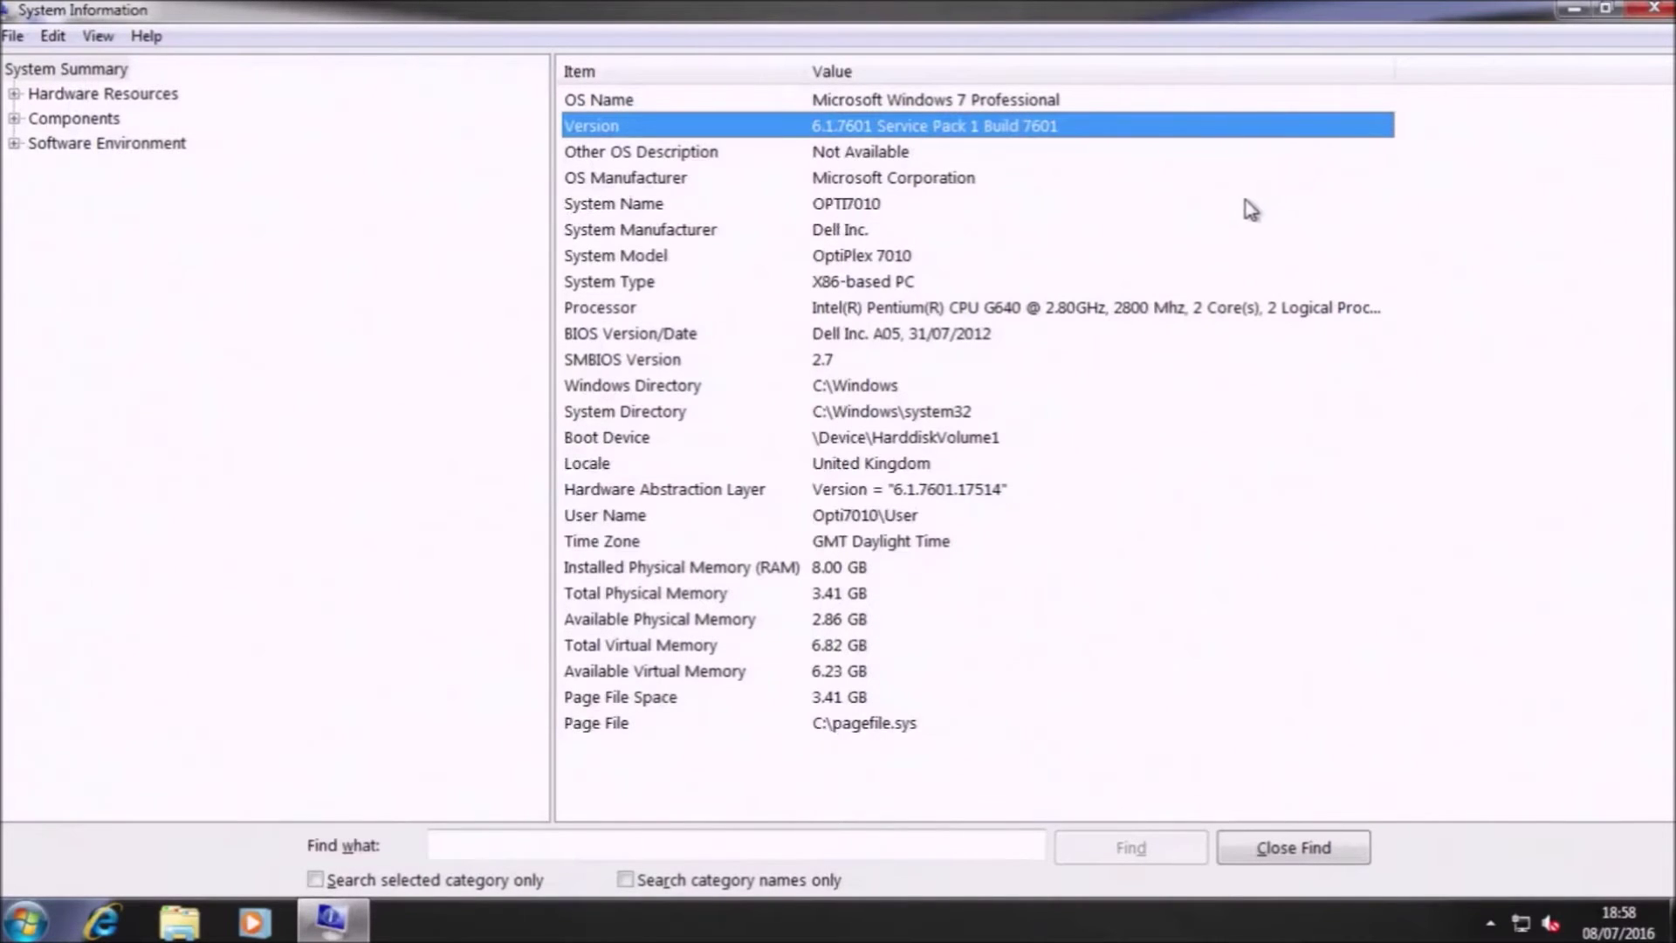
left_click(1118, 229)
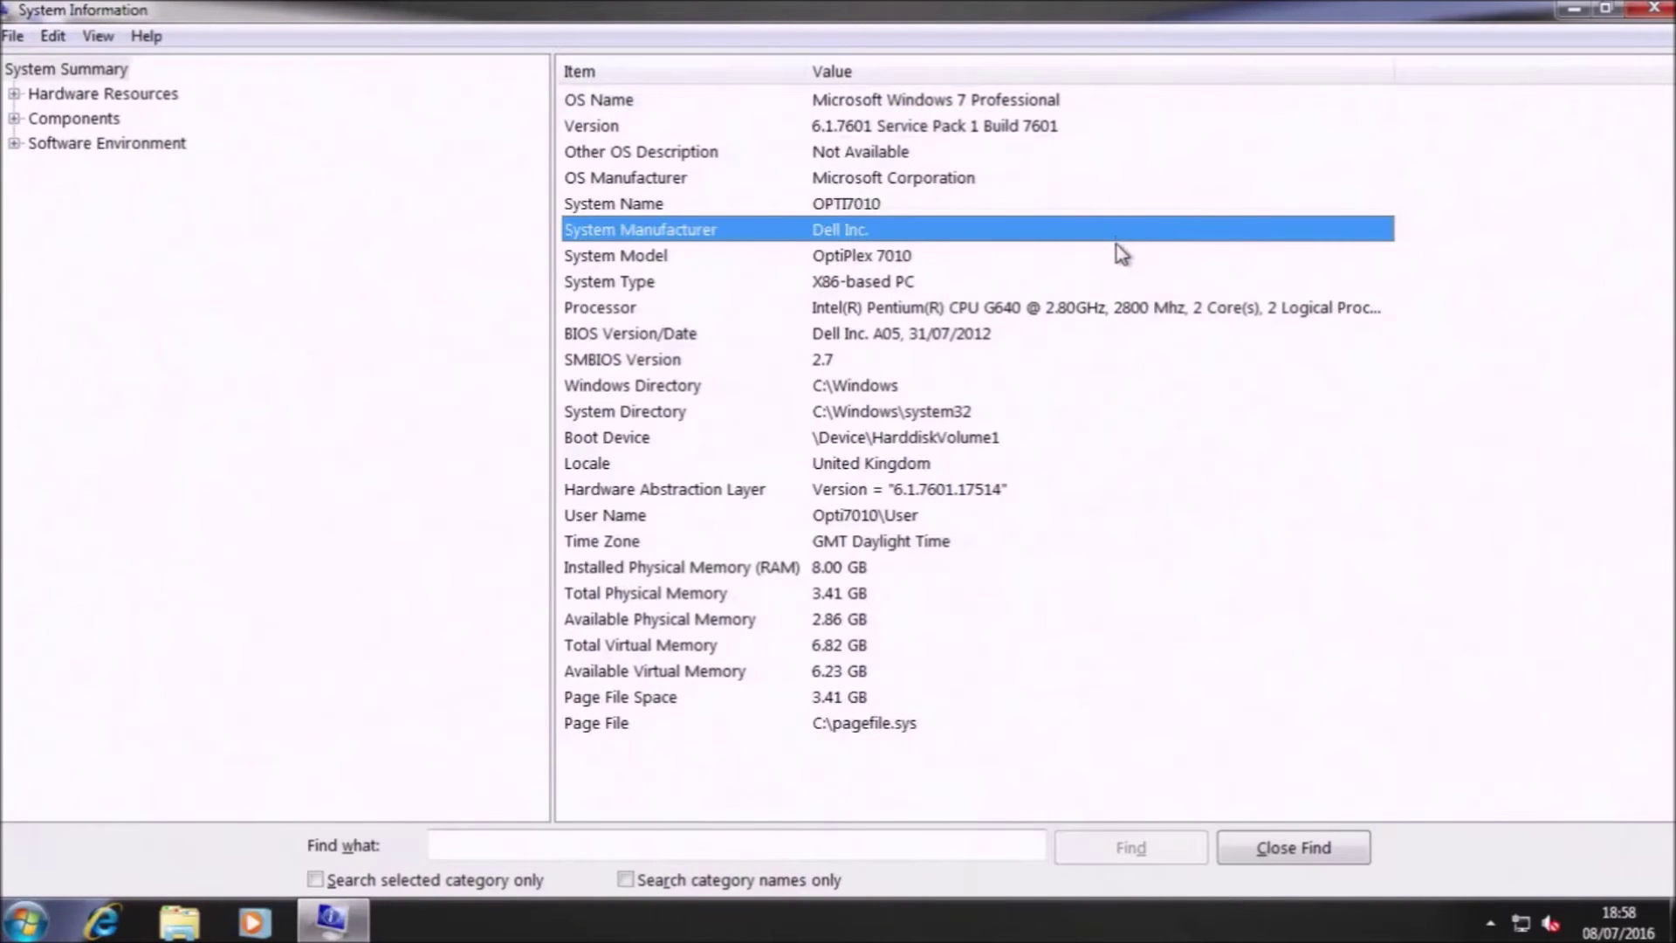
left_click(1124, 259)
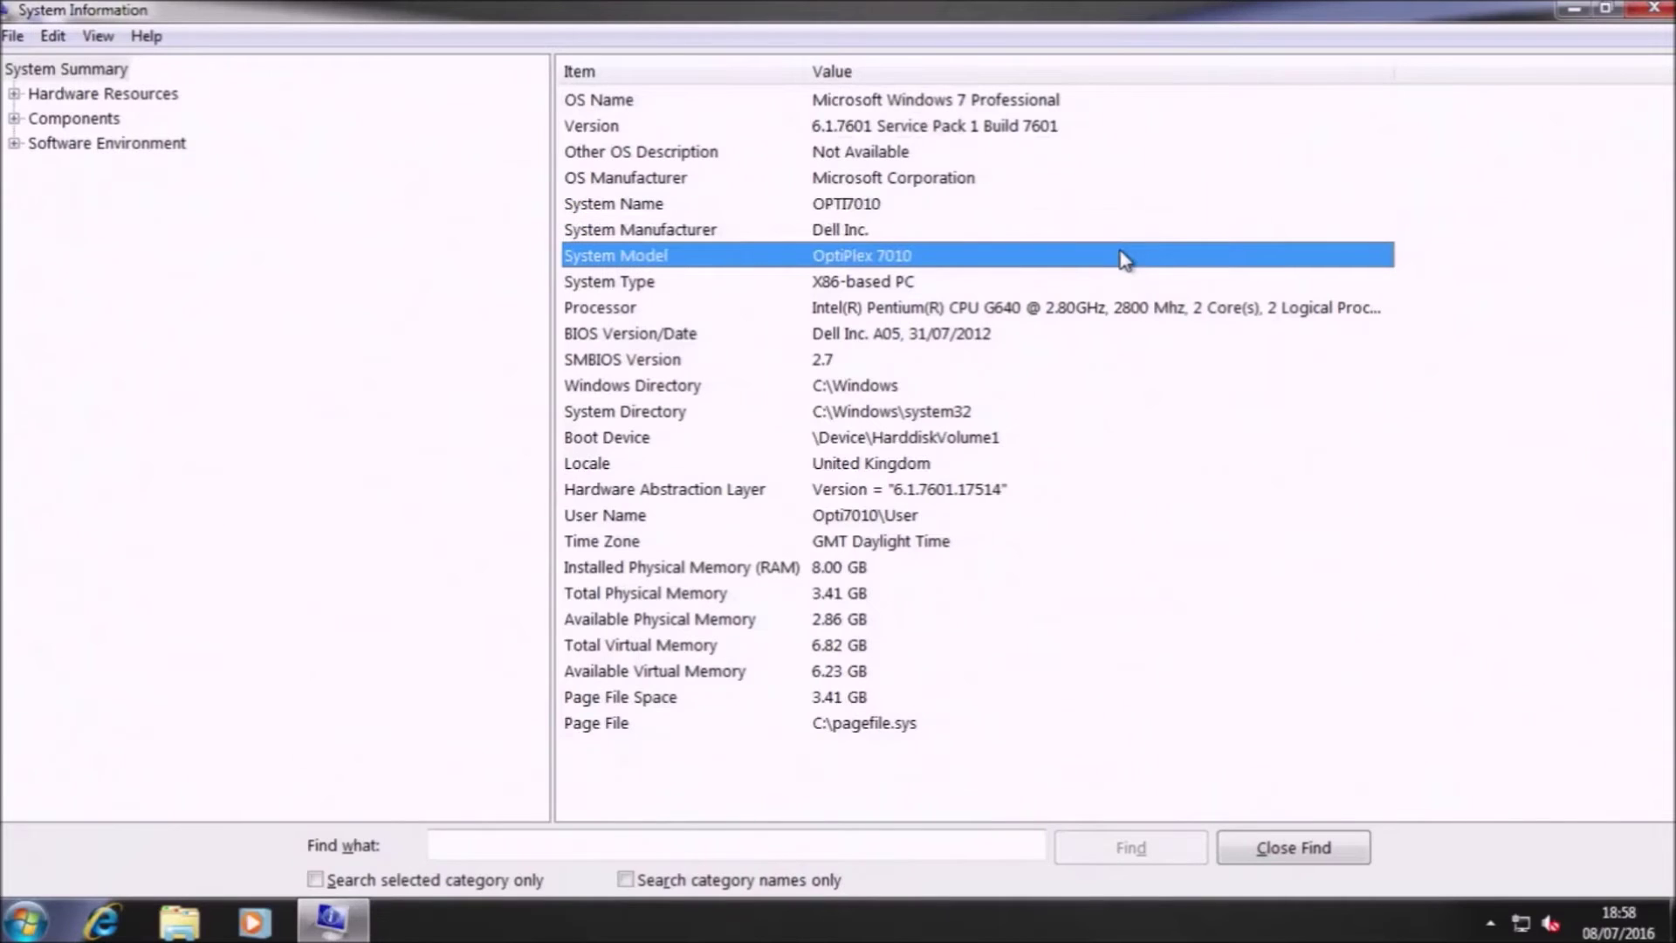
left_click(1112, 313)
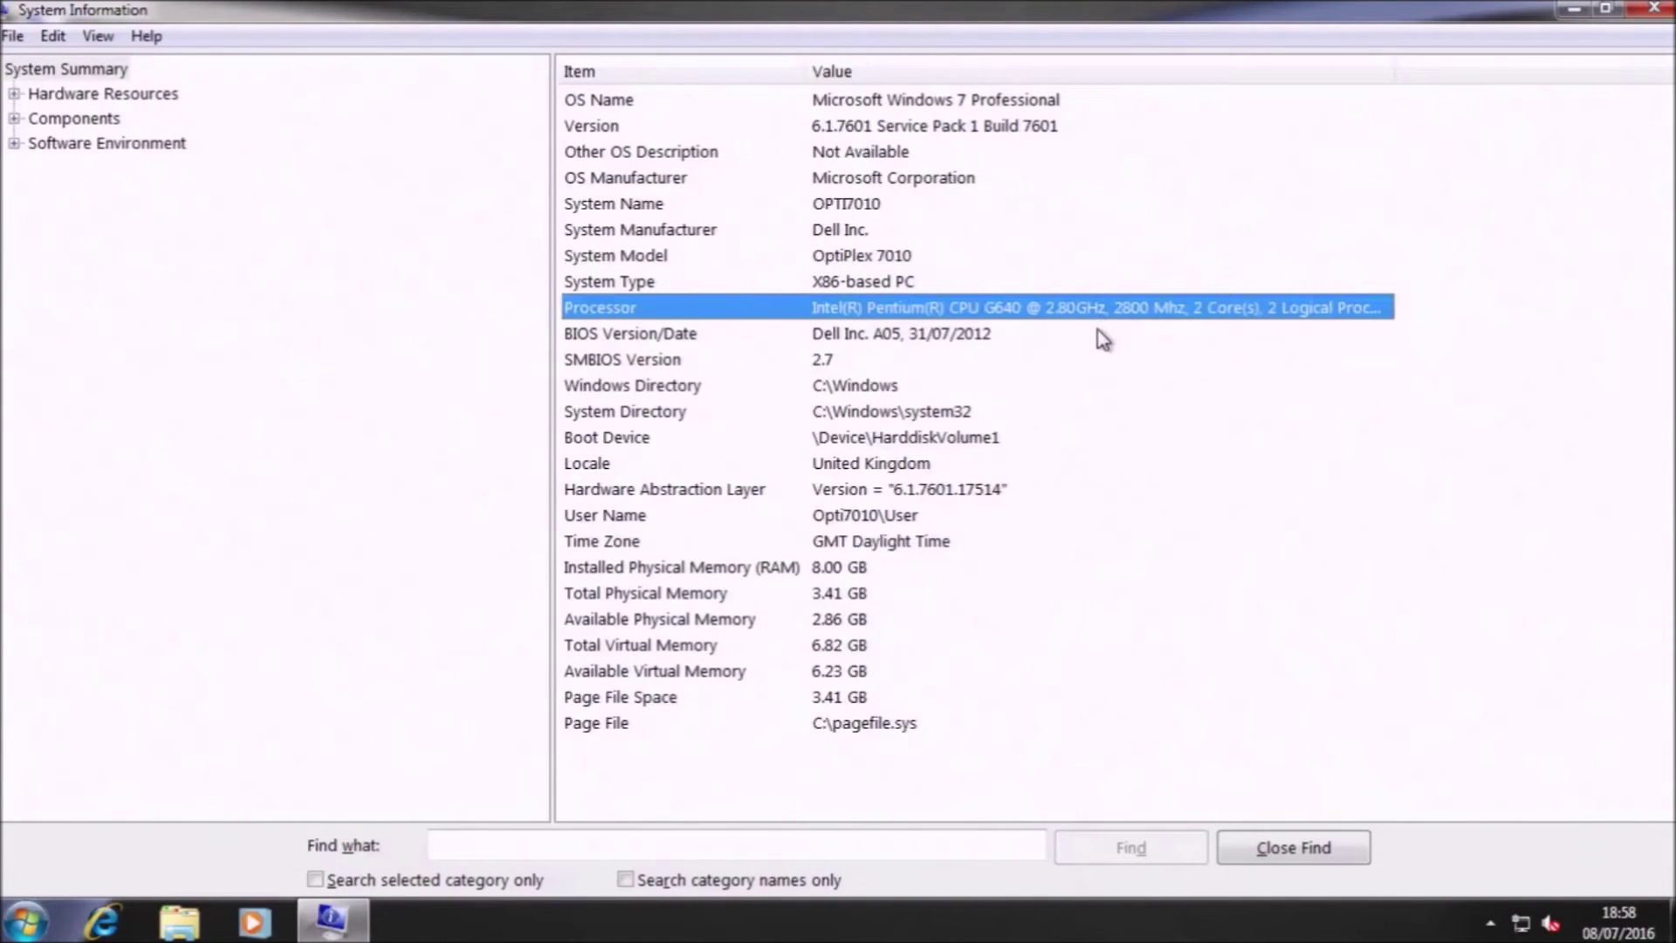
left_click(1100, 335)
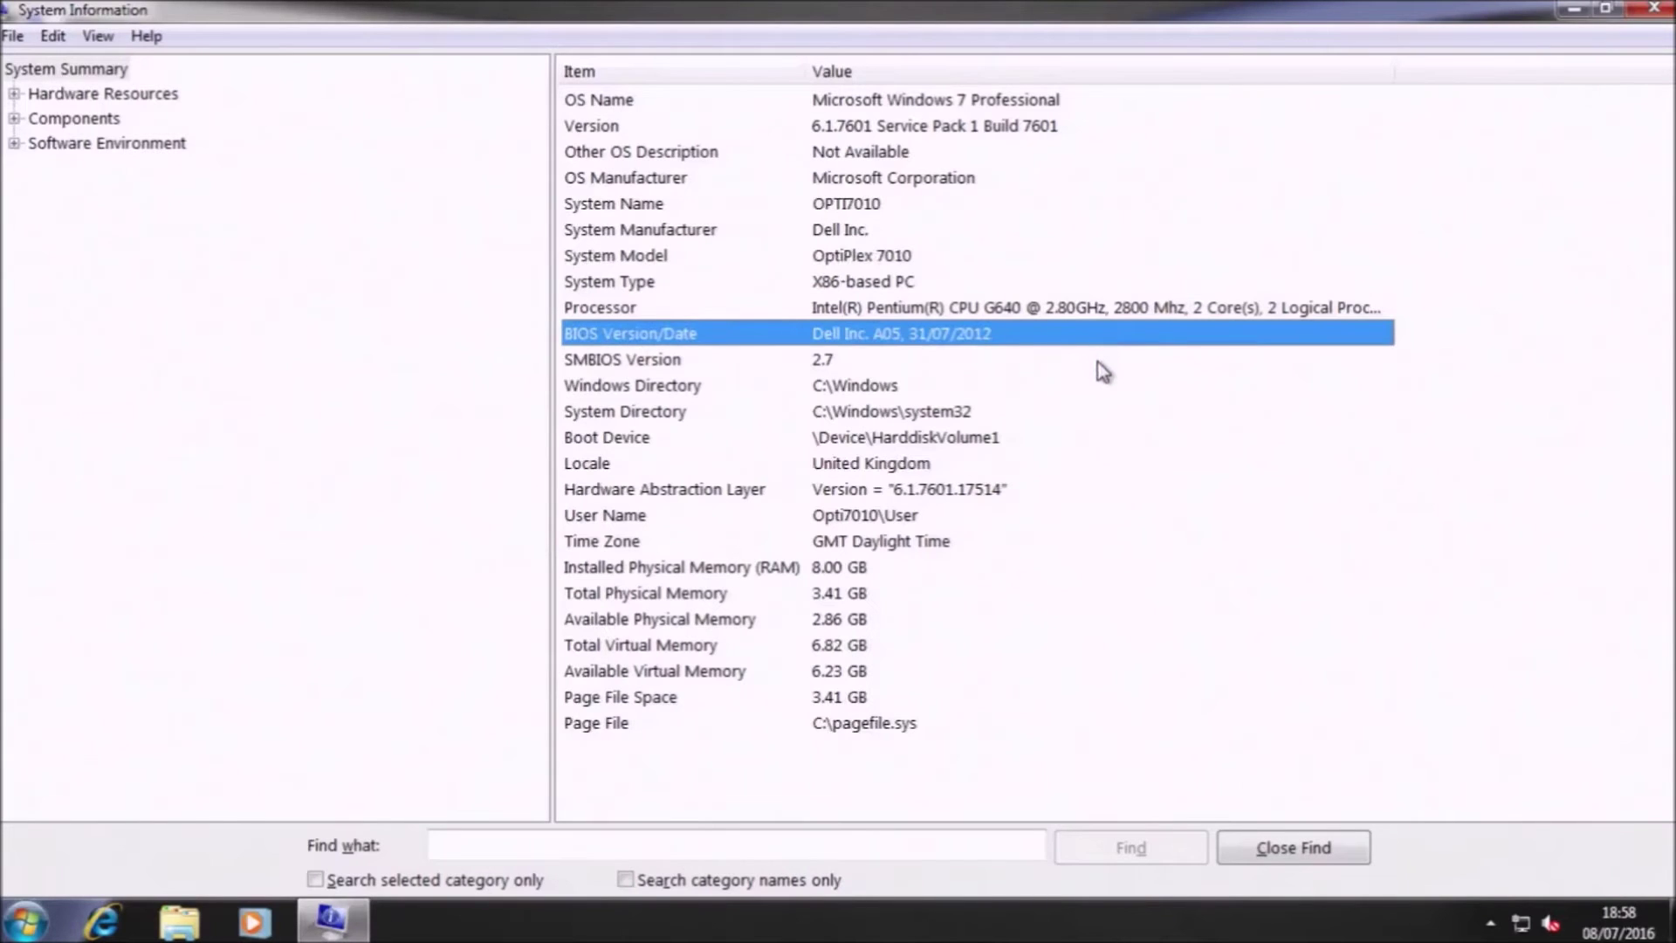
left_click(1102, 368)
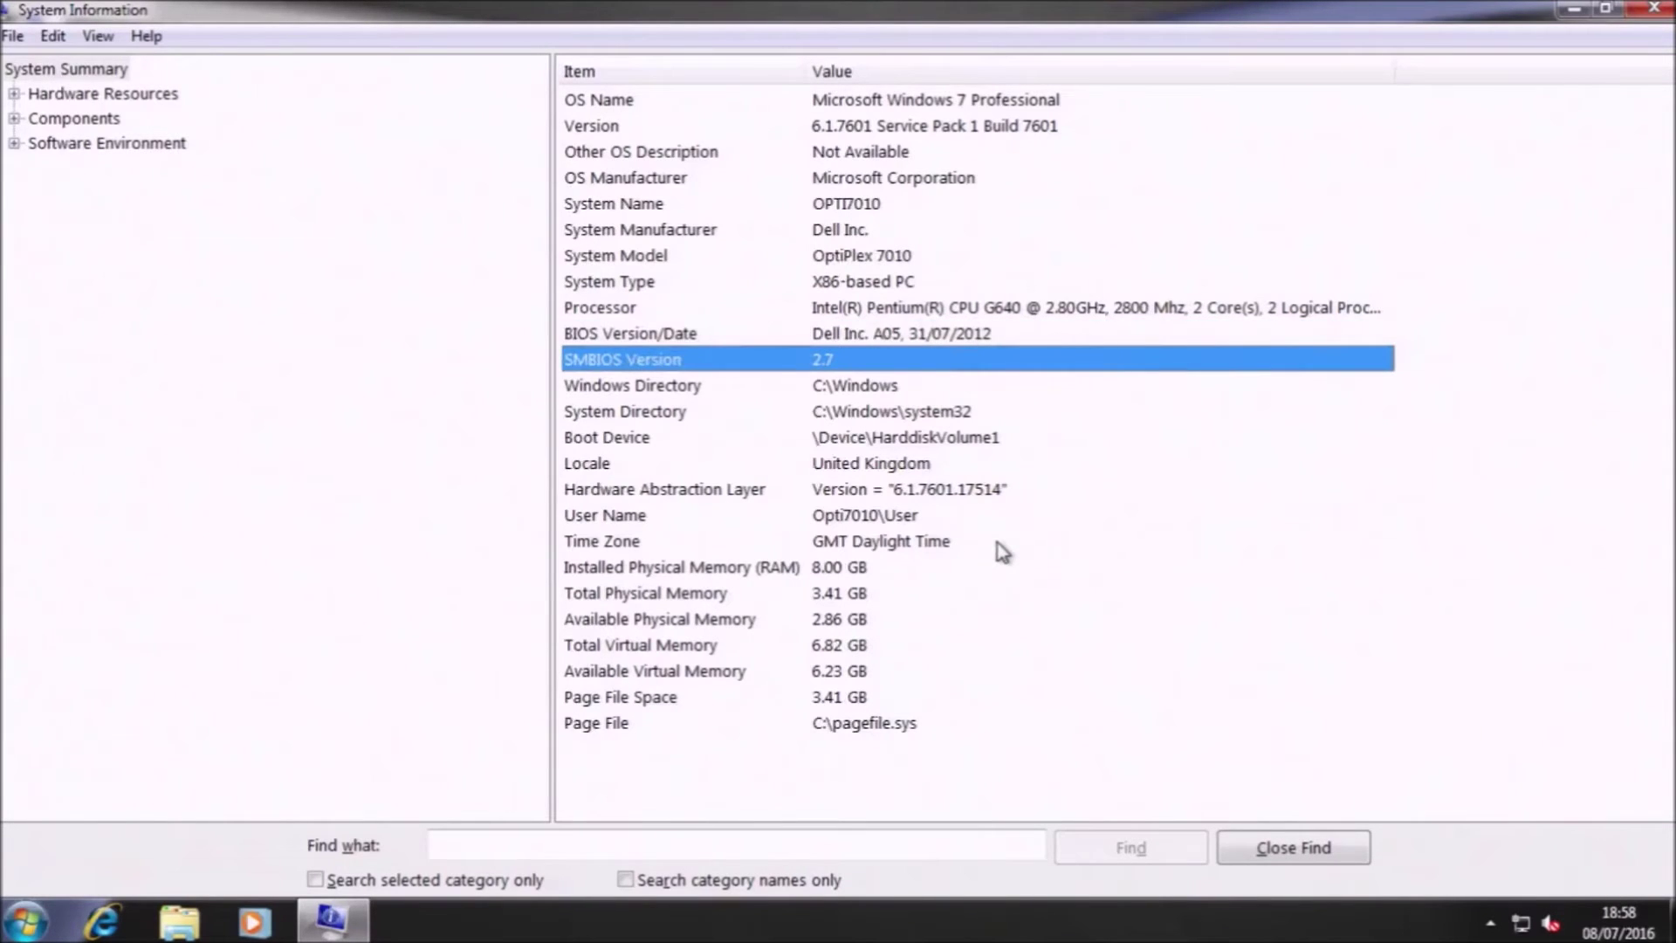
left_click(978, 572)
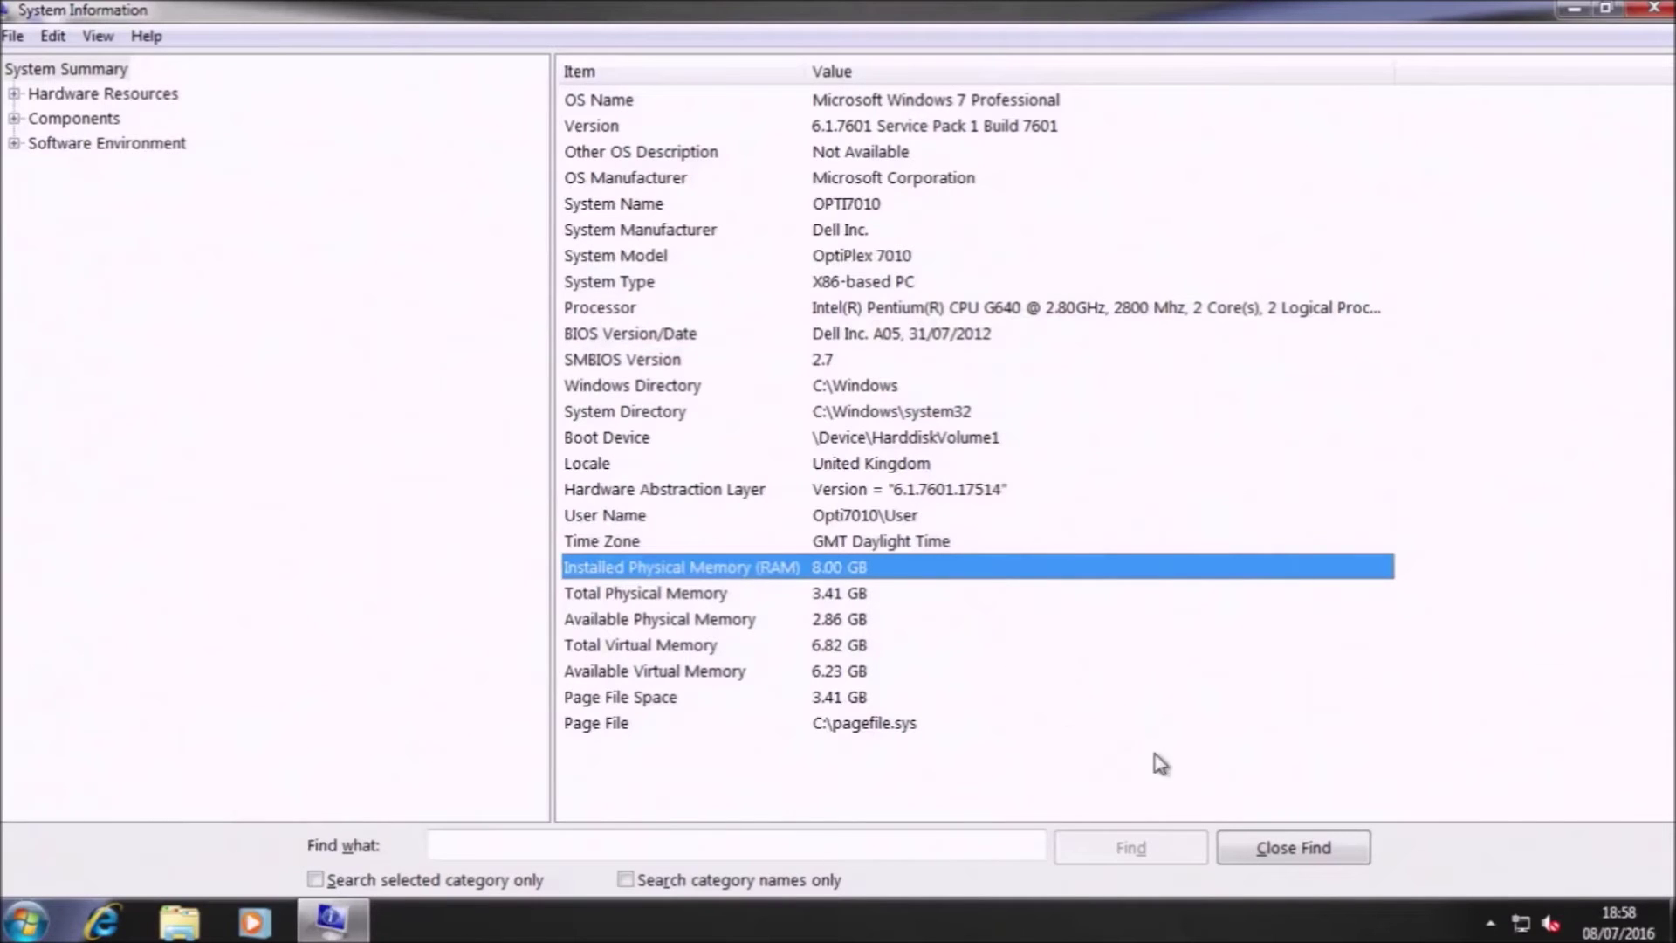
left_click(1653, 9)
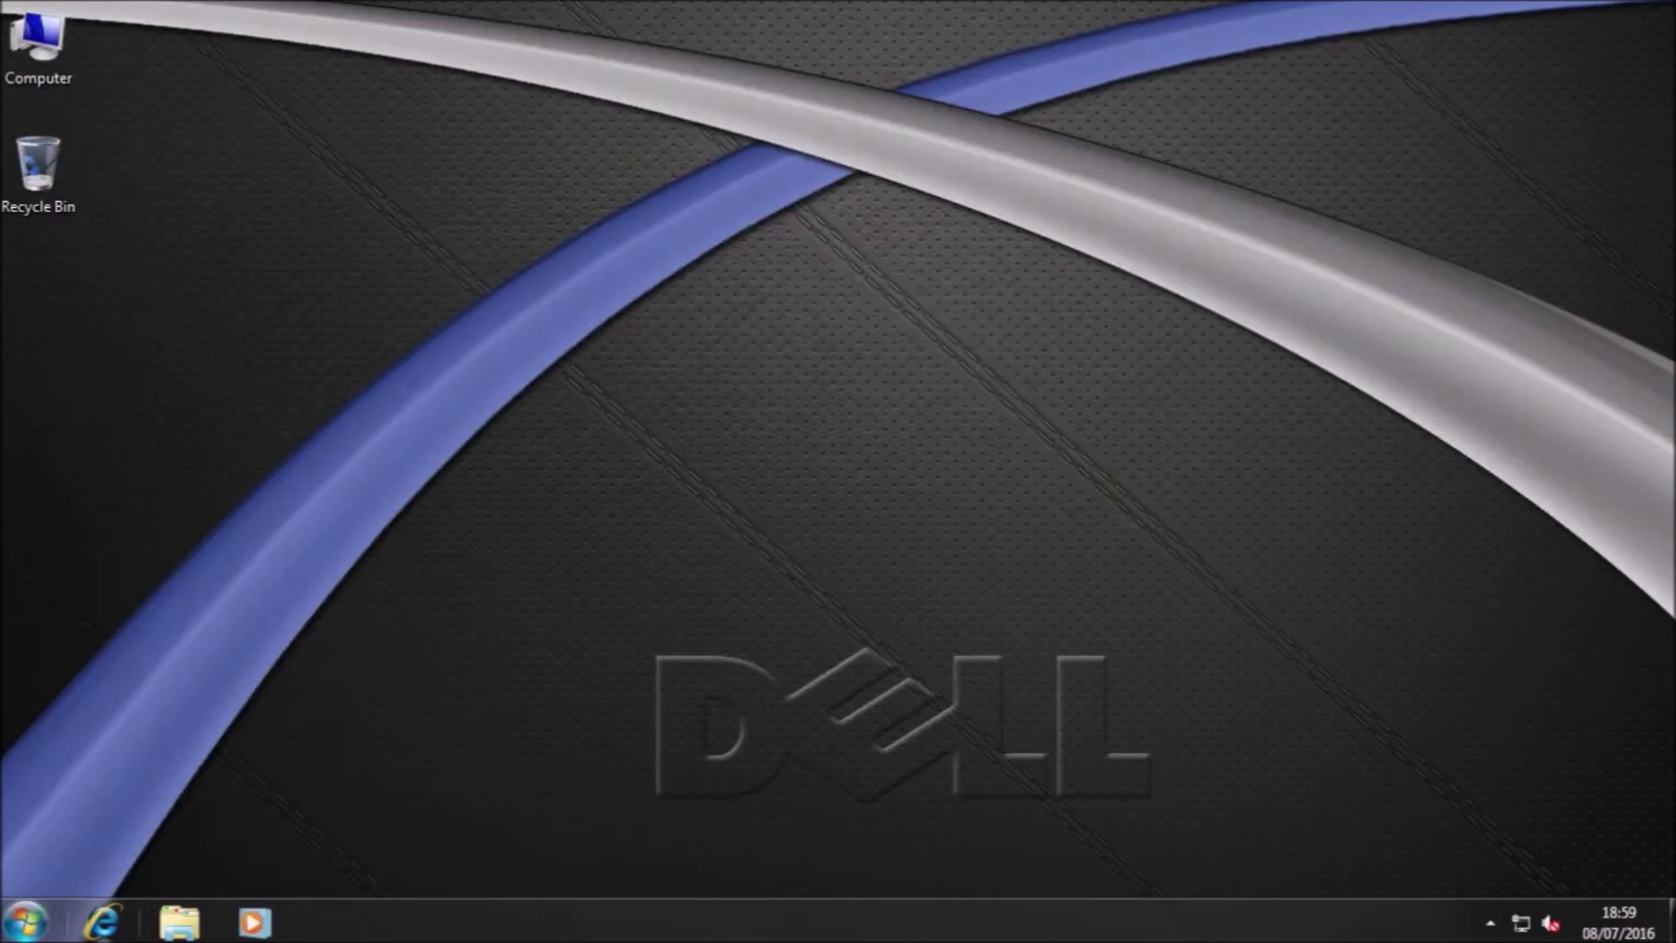
Open downloads.dell.com in a maximized Internet Explorer window
left_click(102, 920)
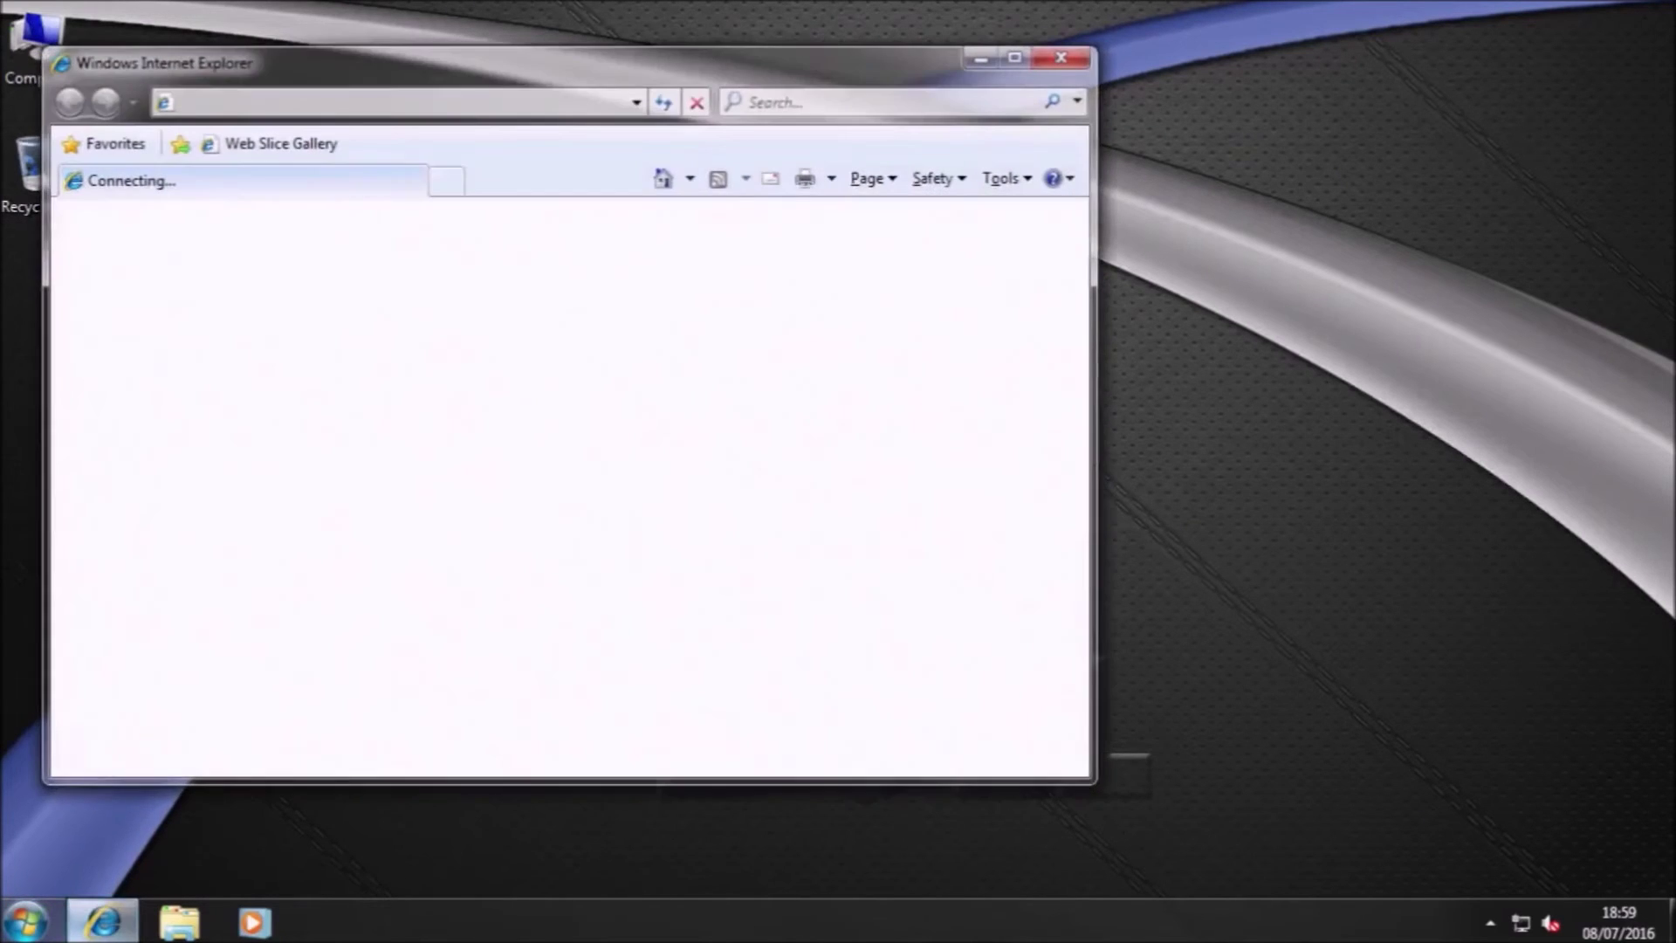
left_click(428, 104)
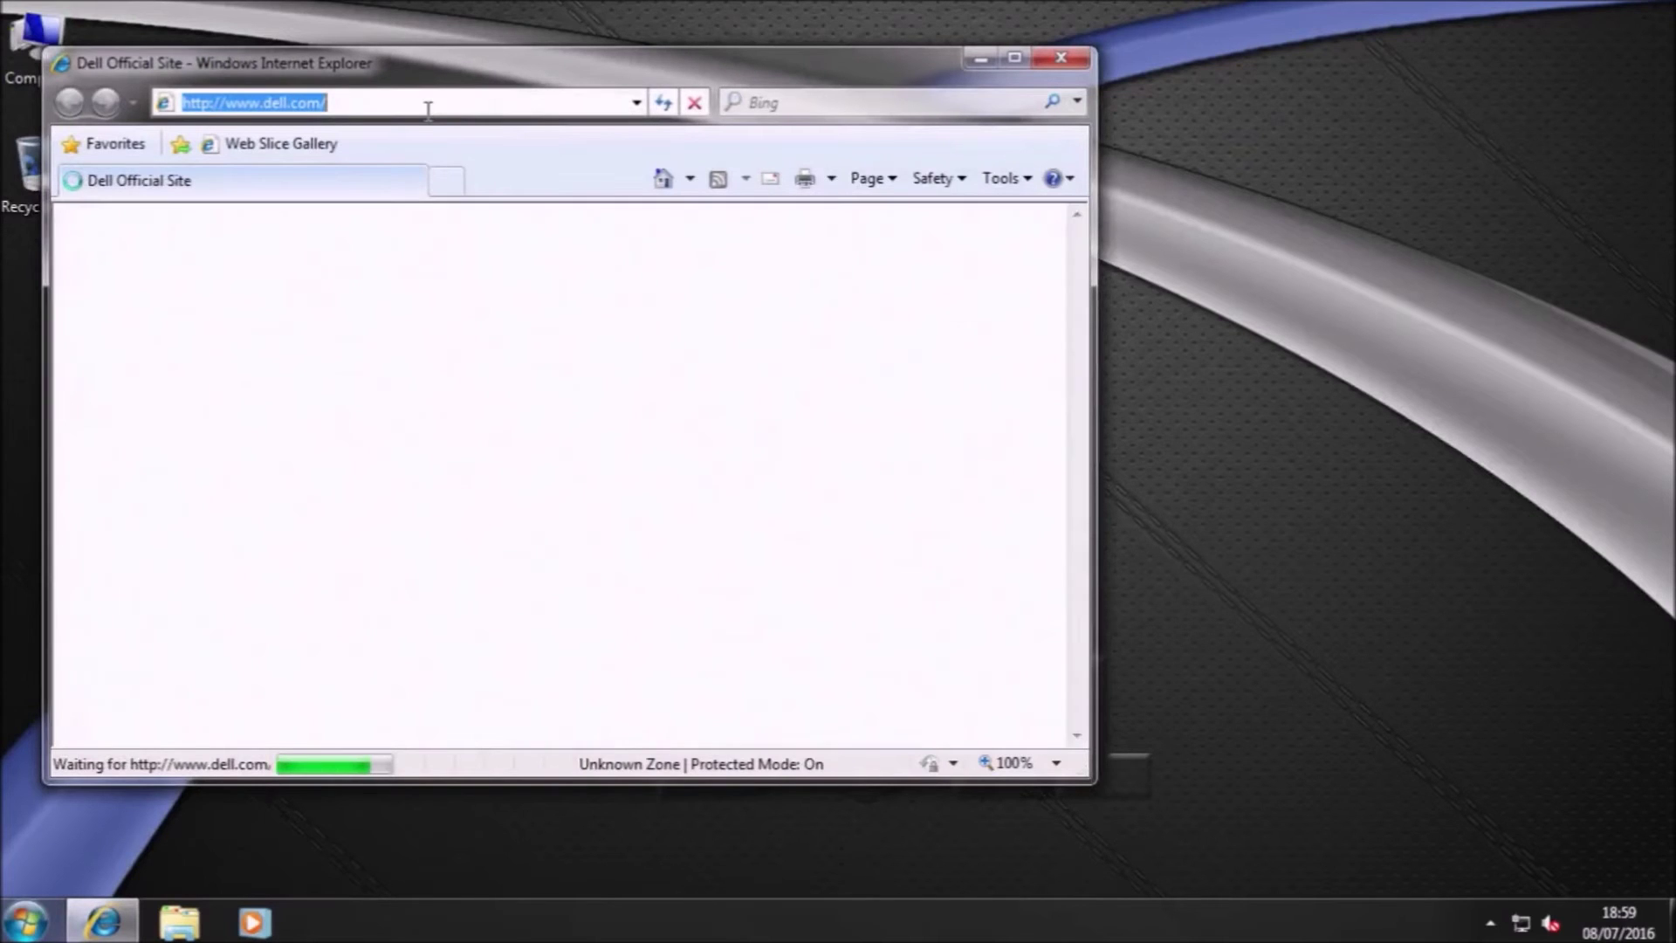
type("download")
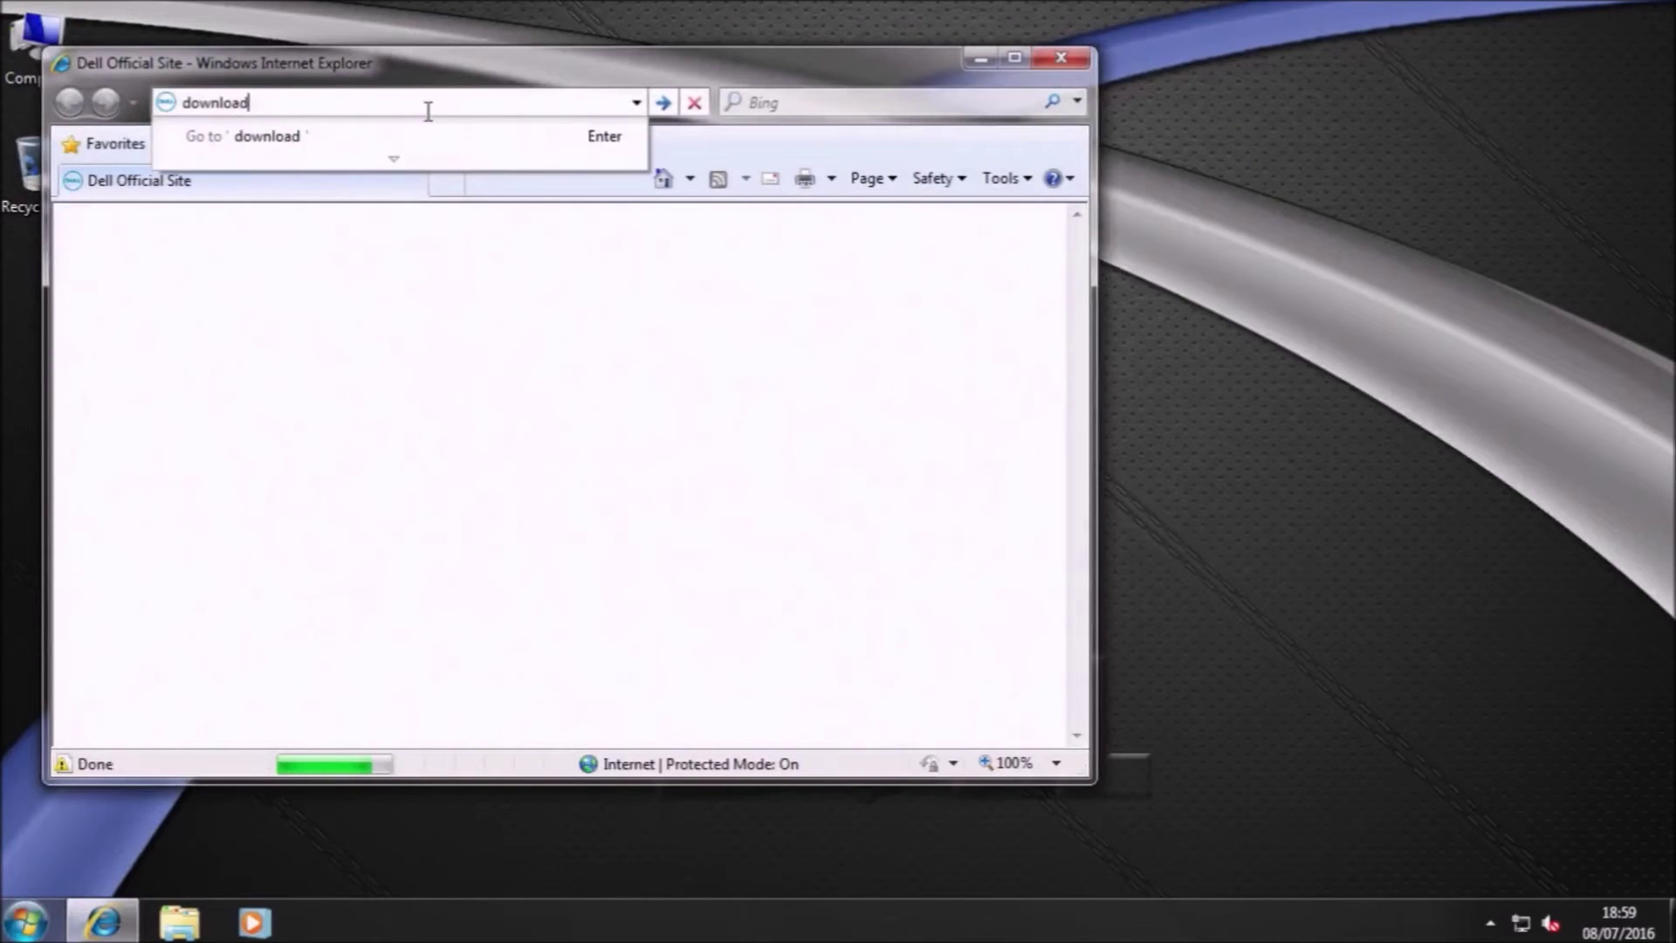
type("s.dell.com")
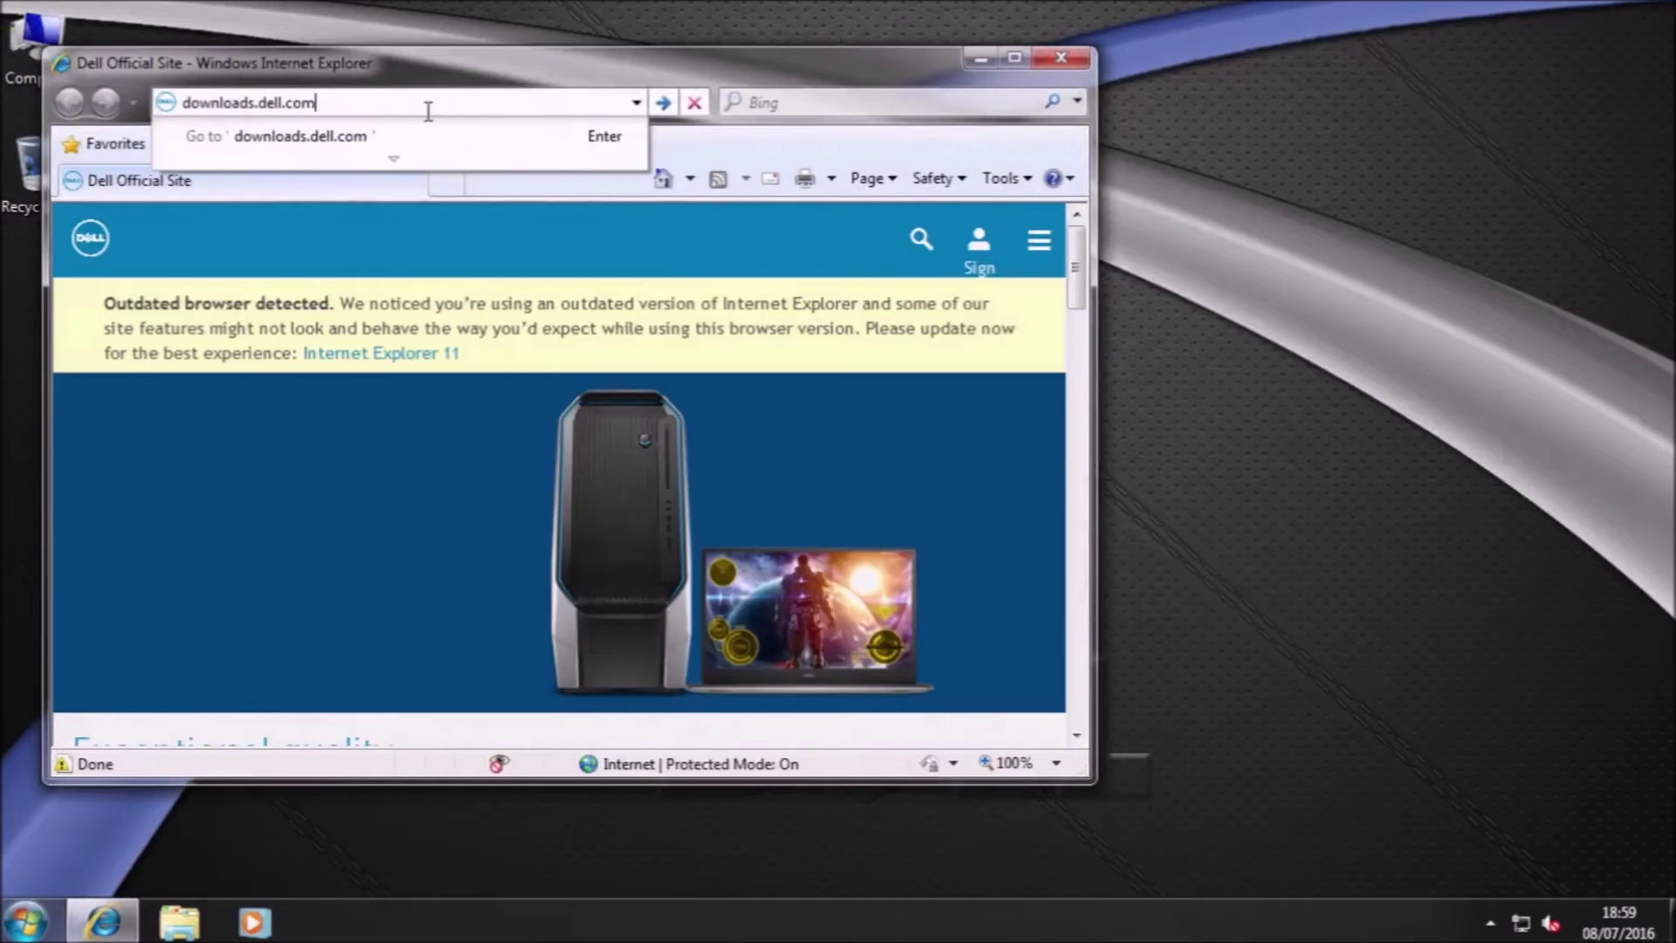
key("Return")
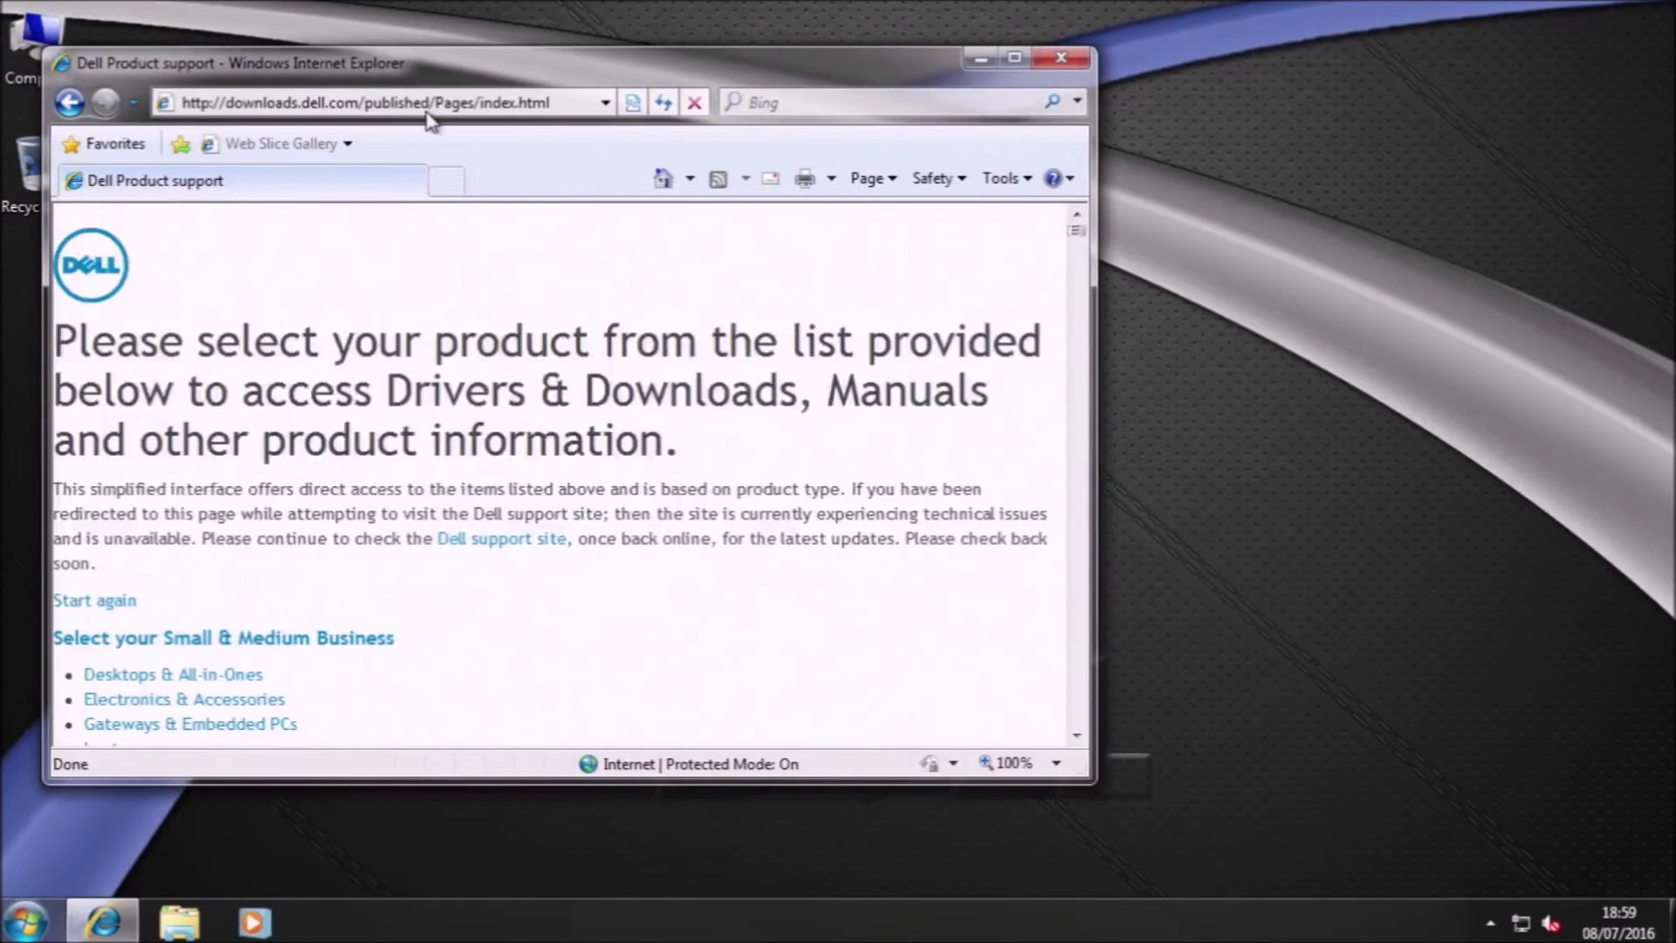
double_click(427, 114)
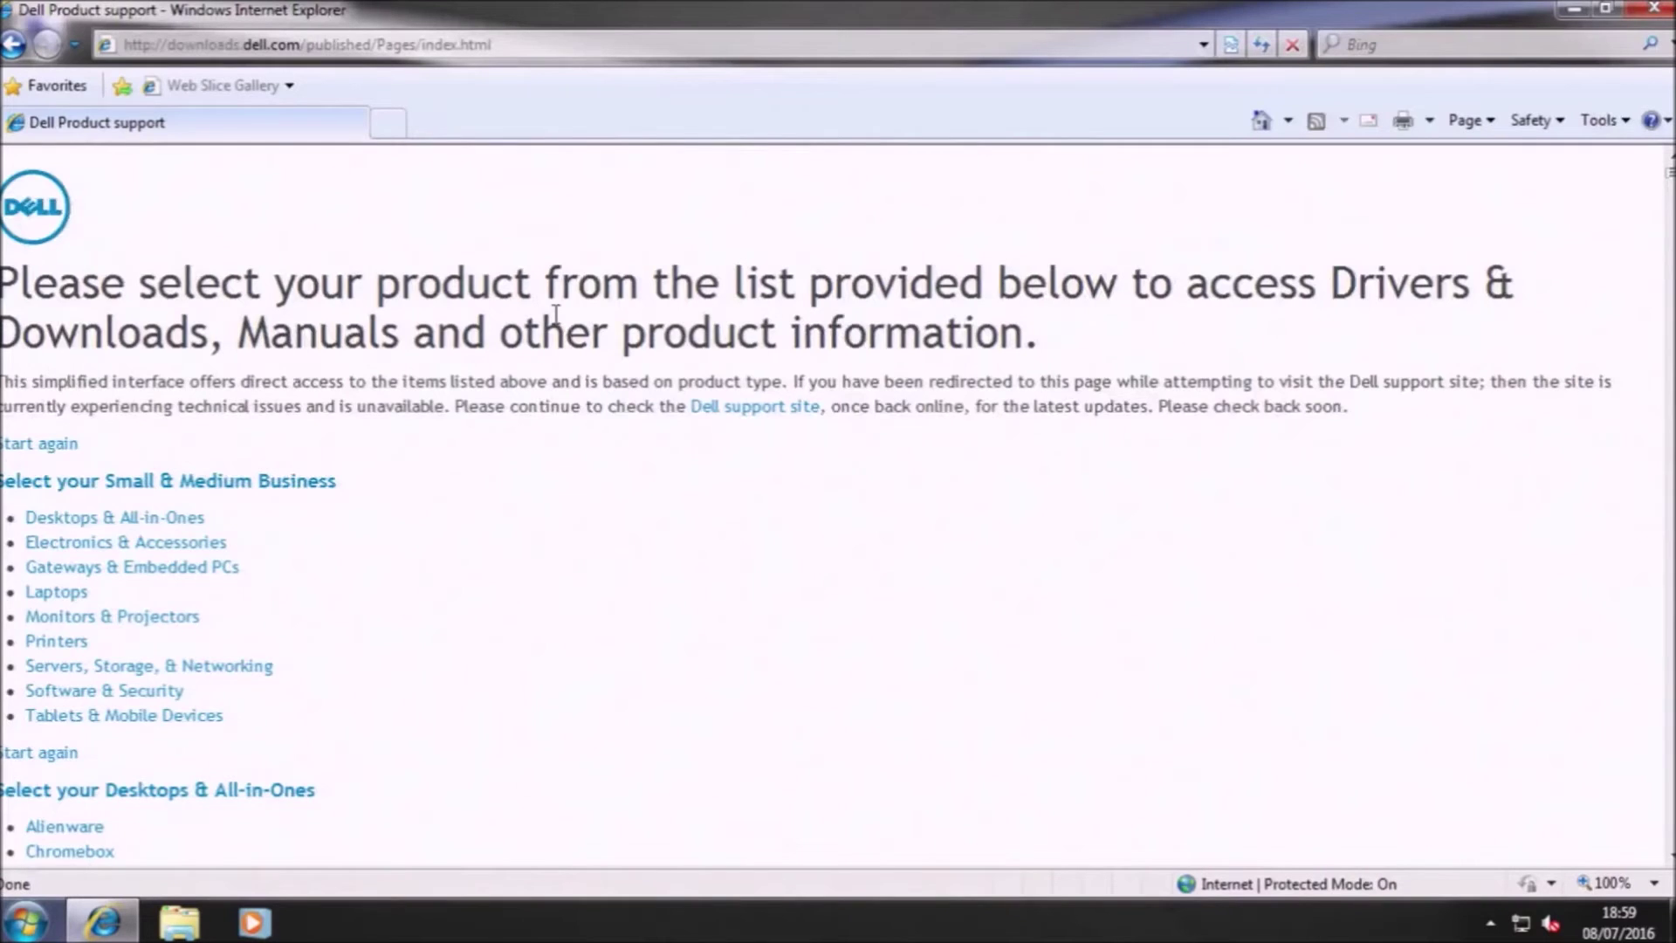
Browse Desktops & All-in-Ones > OptiPlex and open the OptiPlex 7010 support page
scroll(597, 291, "down", 2)
scroll(519, 303, "down", 1)
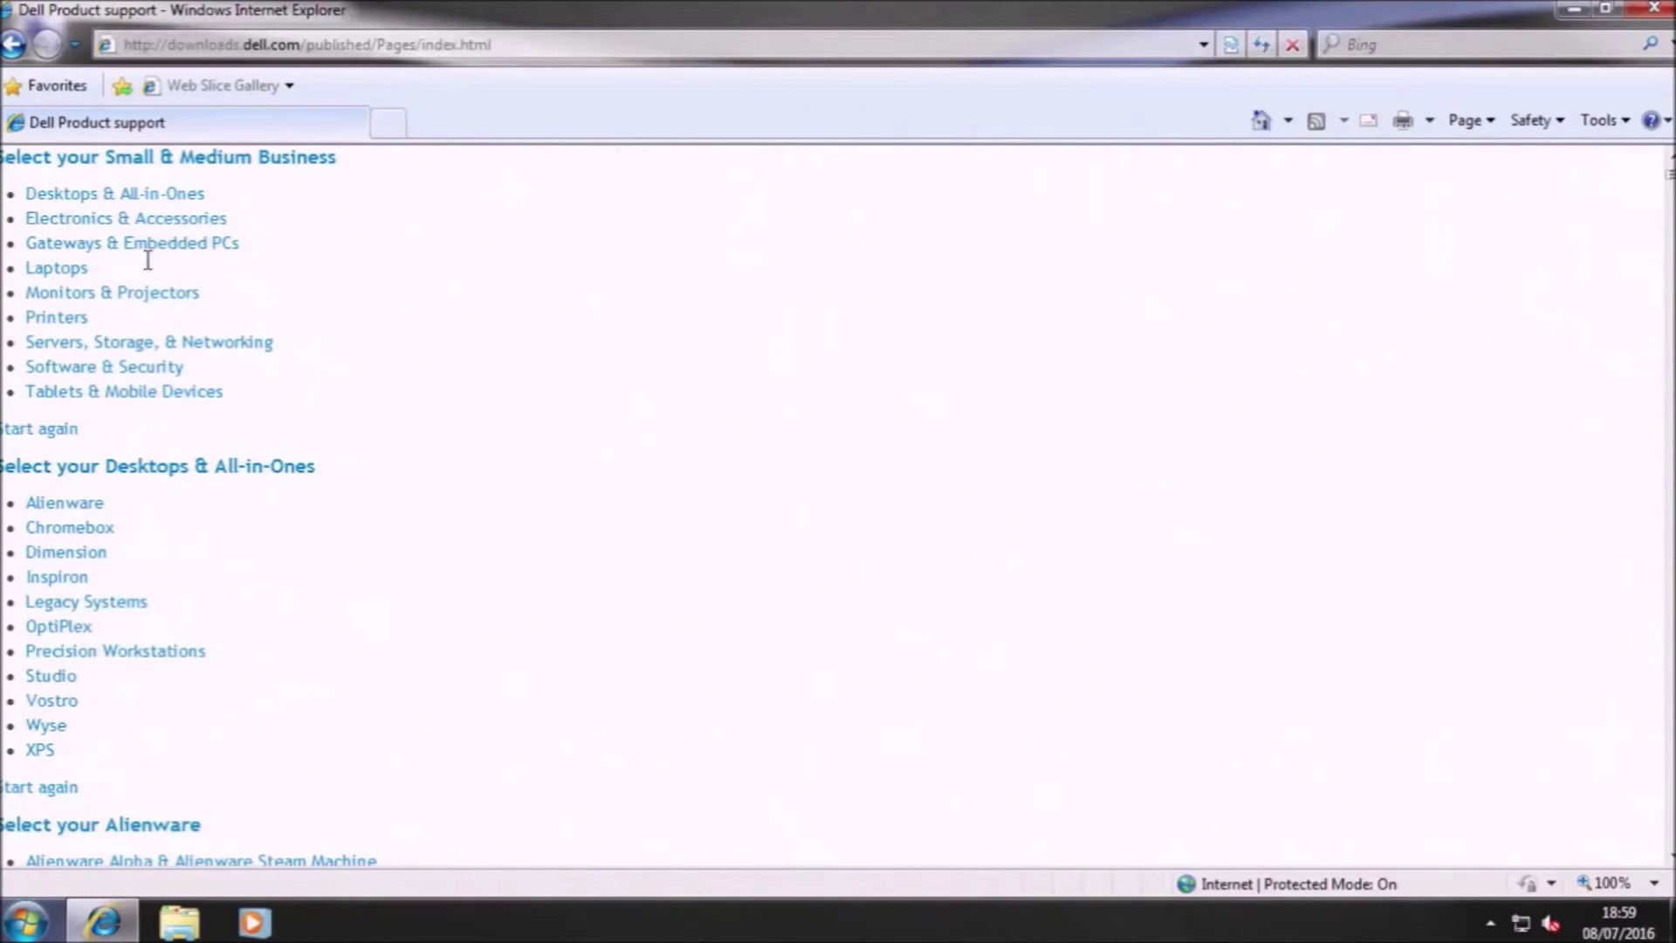
left_click(158, 193)
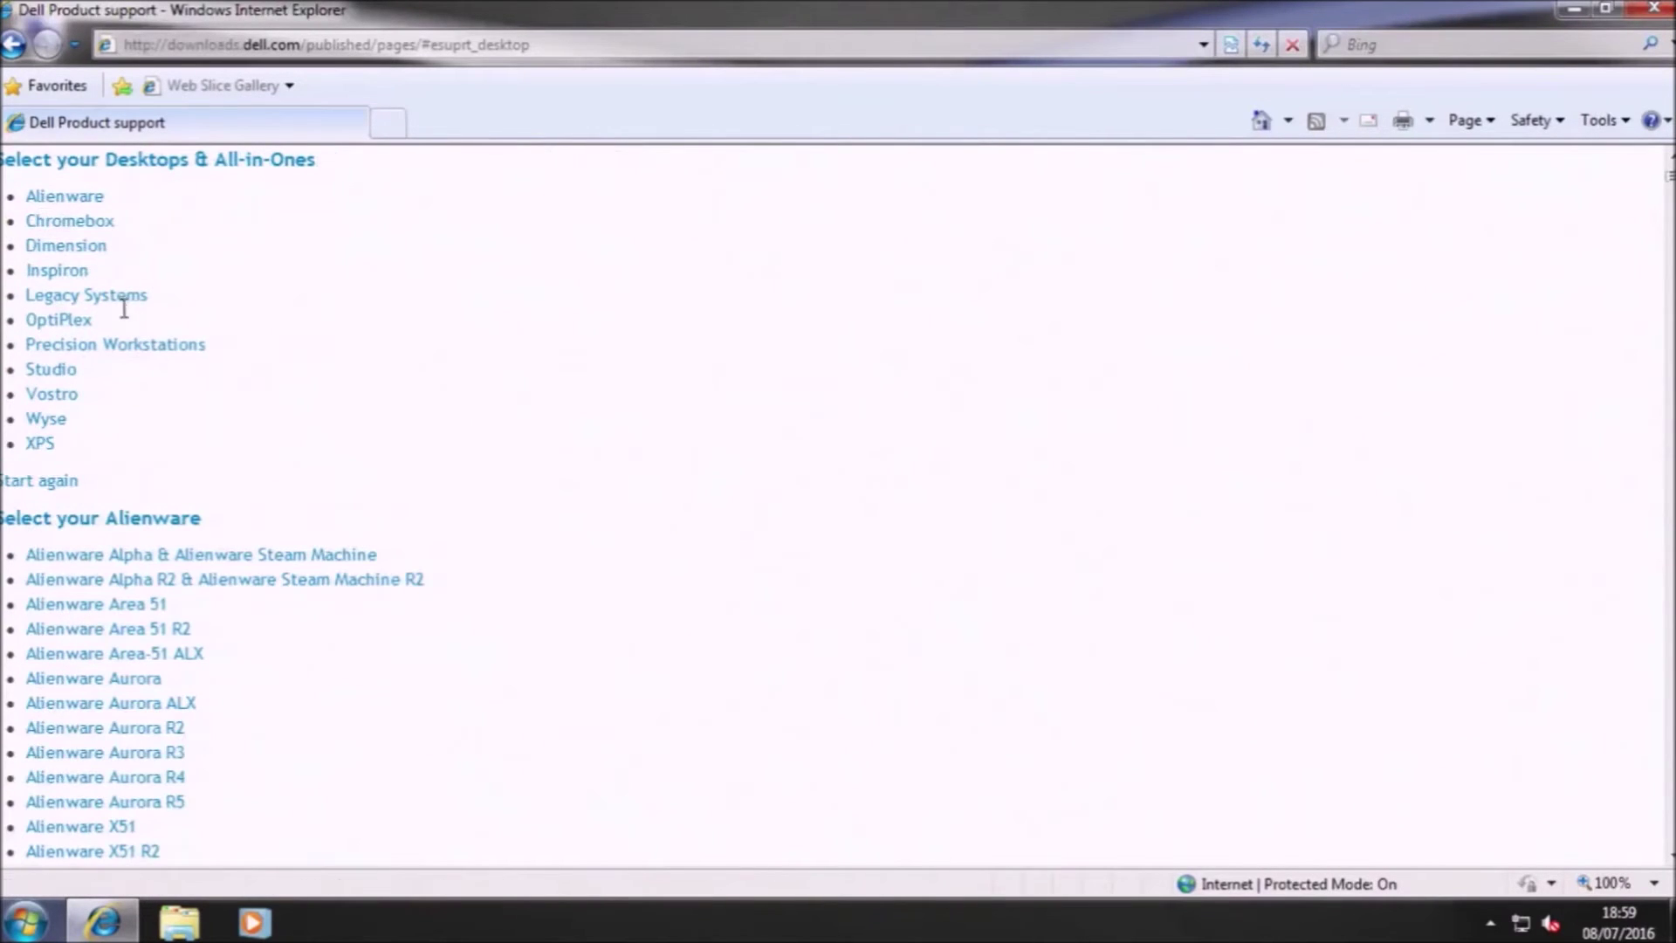
left_click(78, 321)
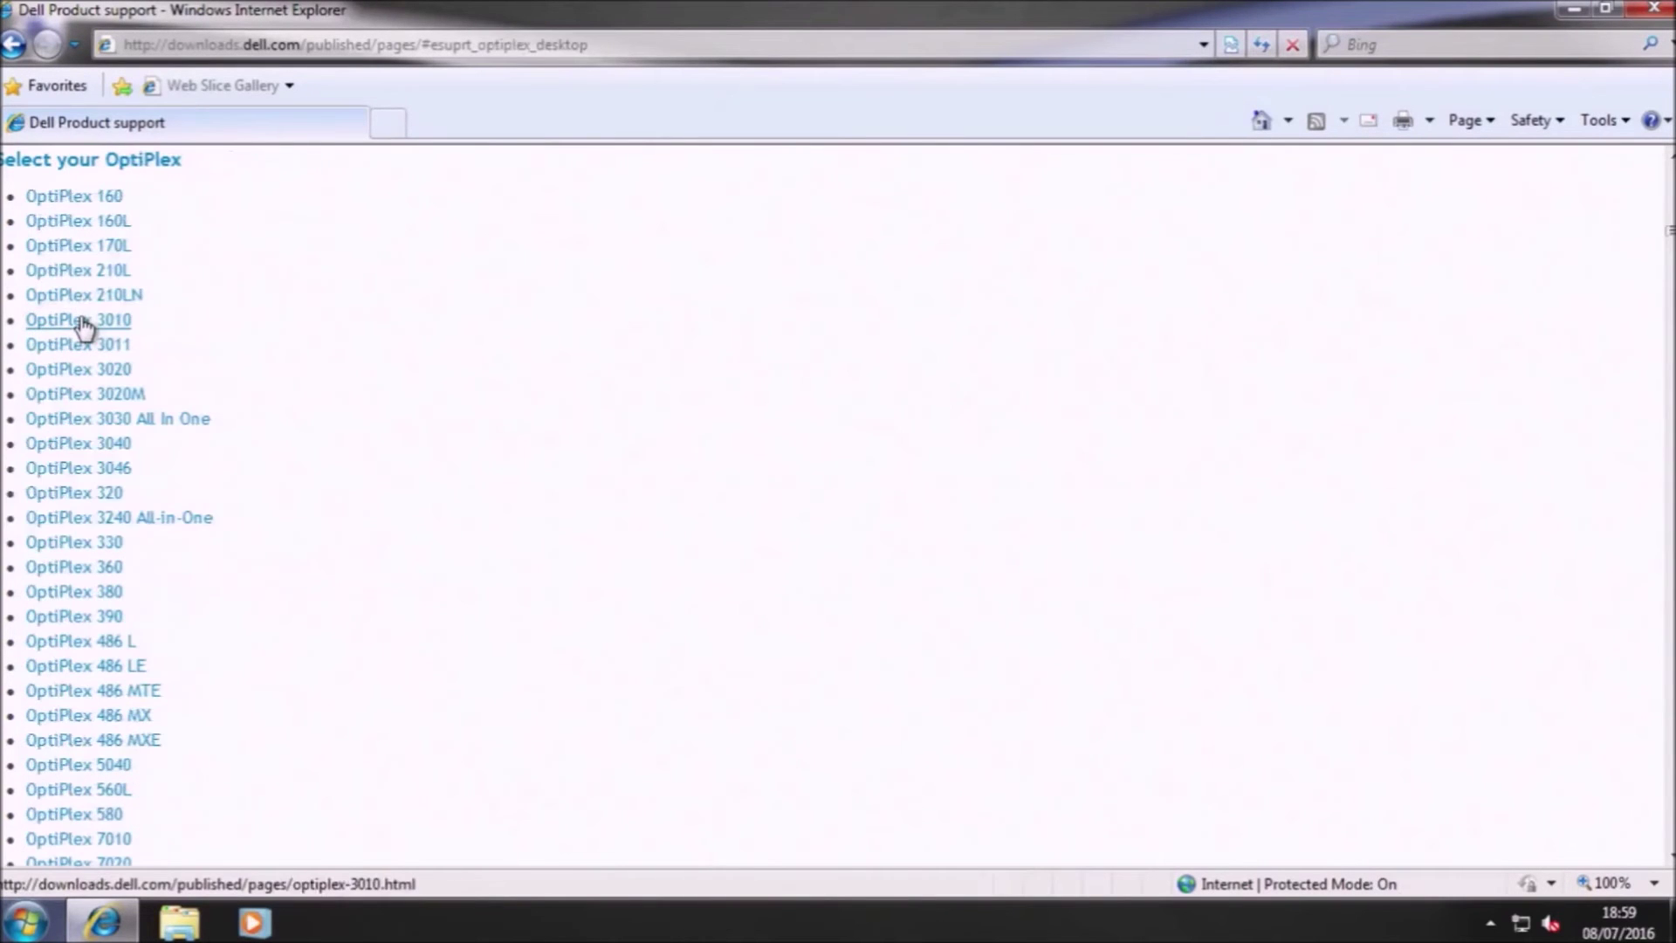
scroll(221, 382, "down", 3)
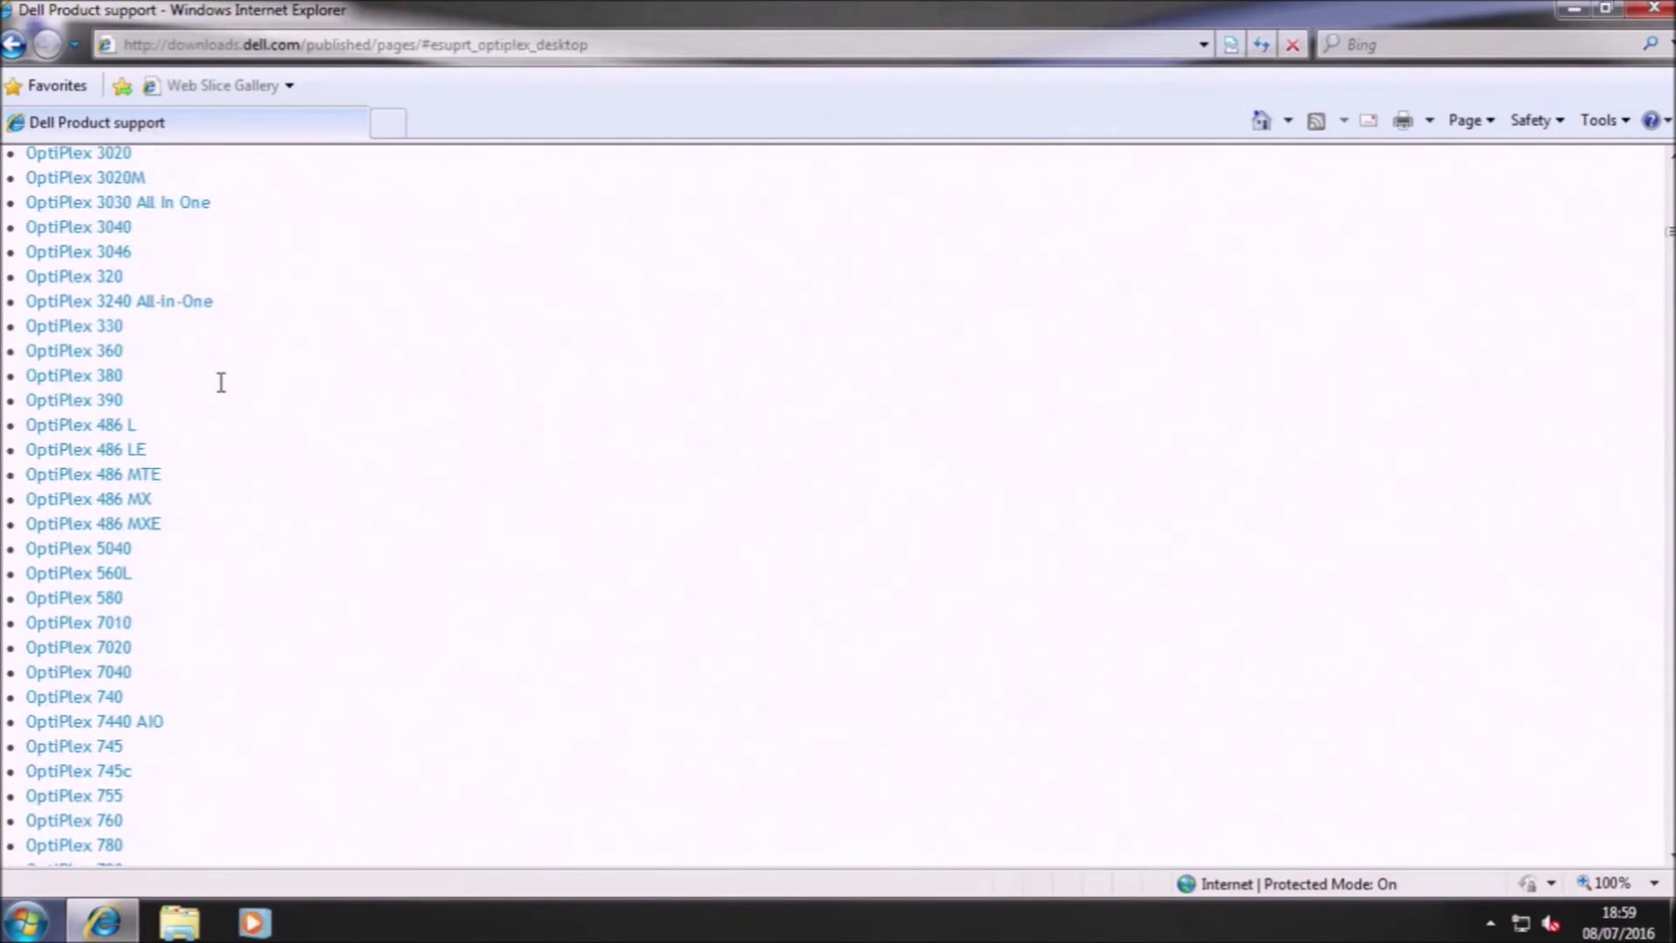
scroll(221, 381, "down", 3)
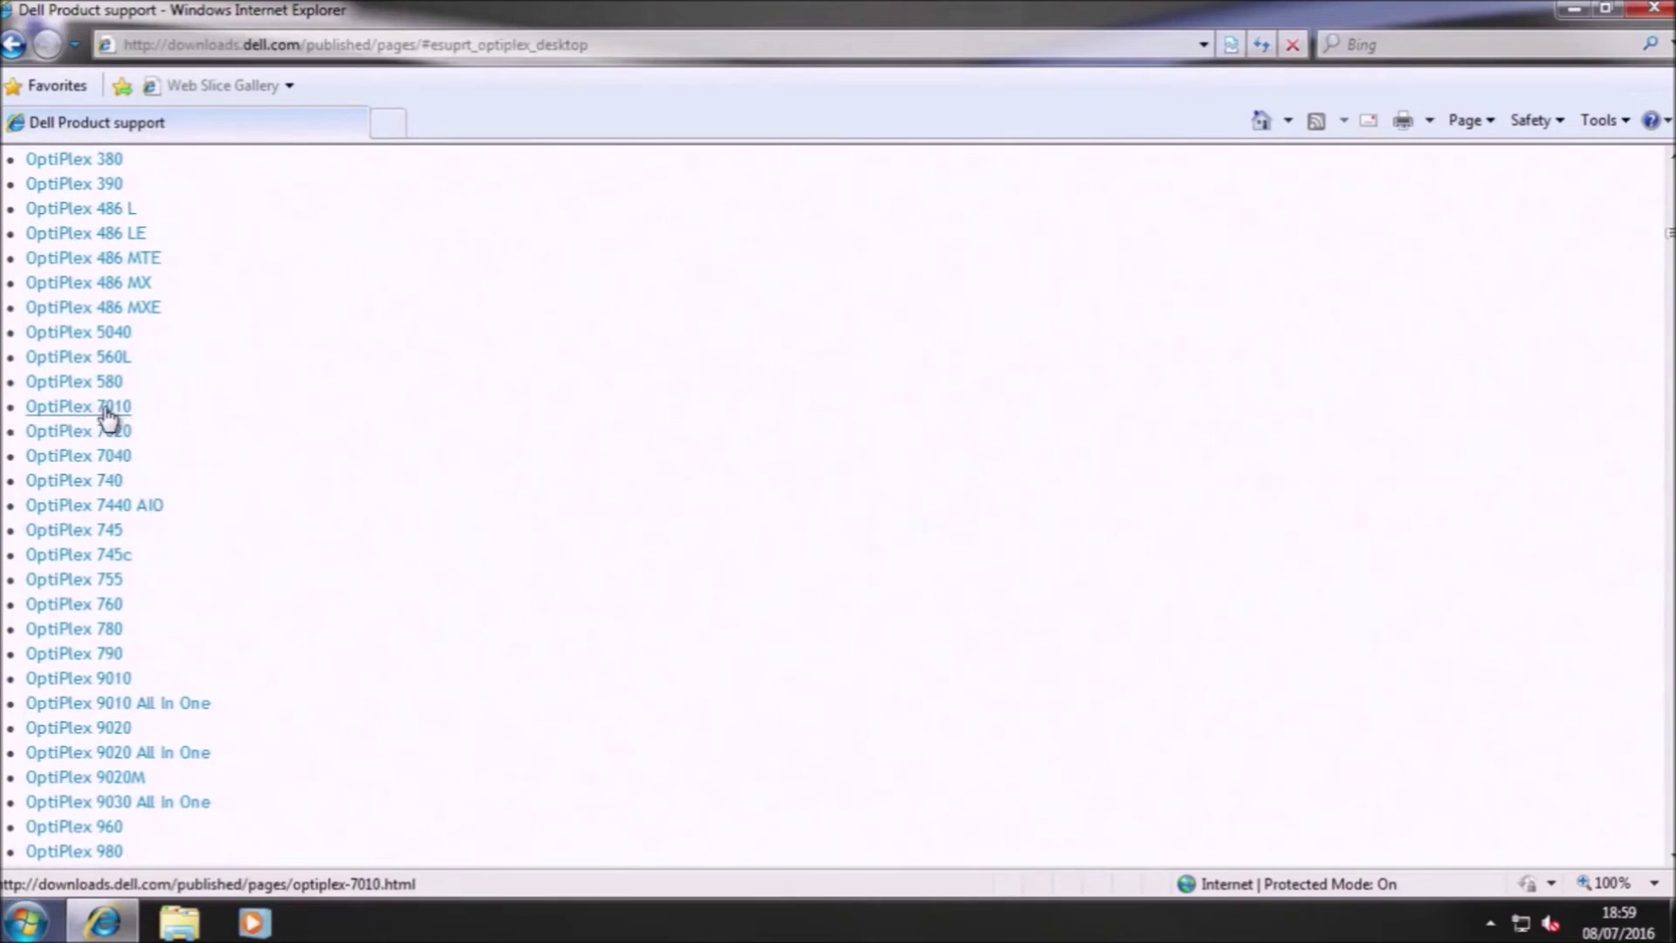
left_click(92, 416)
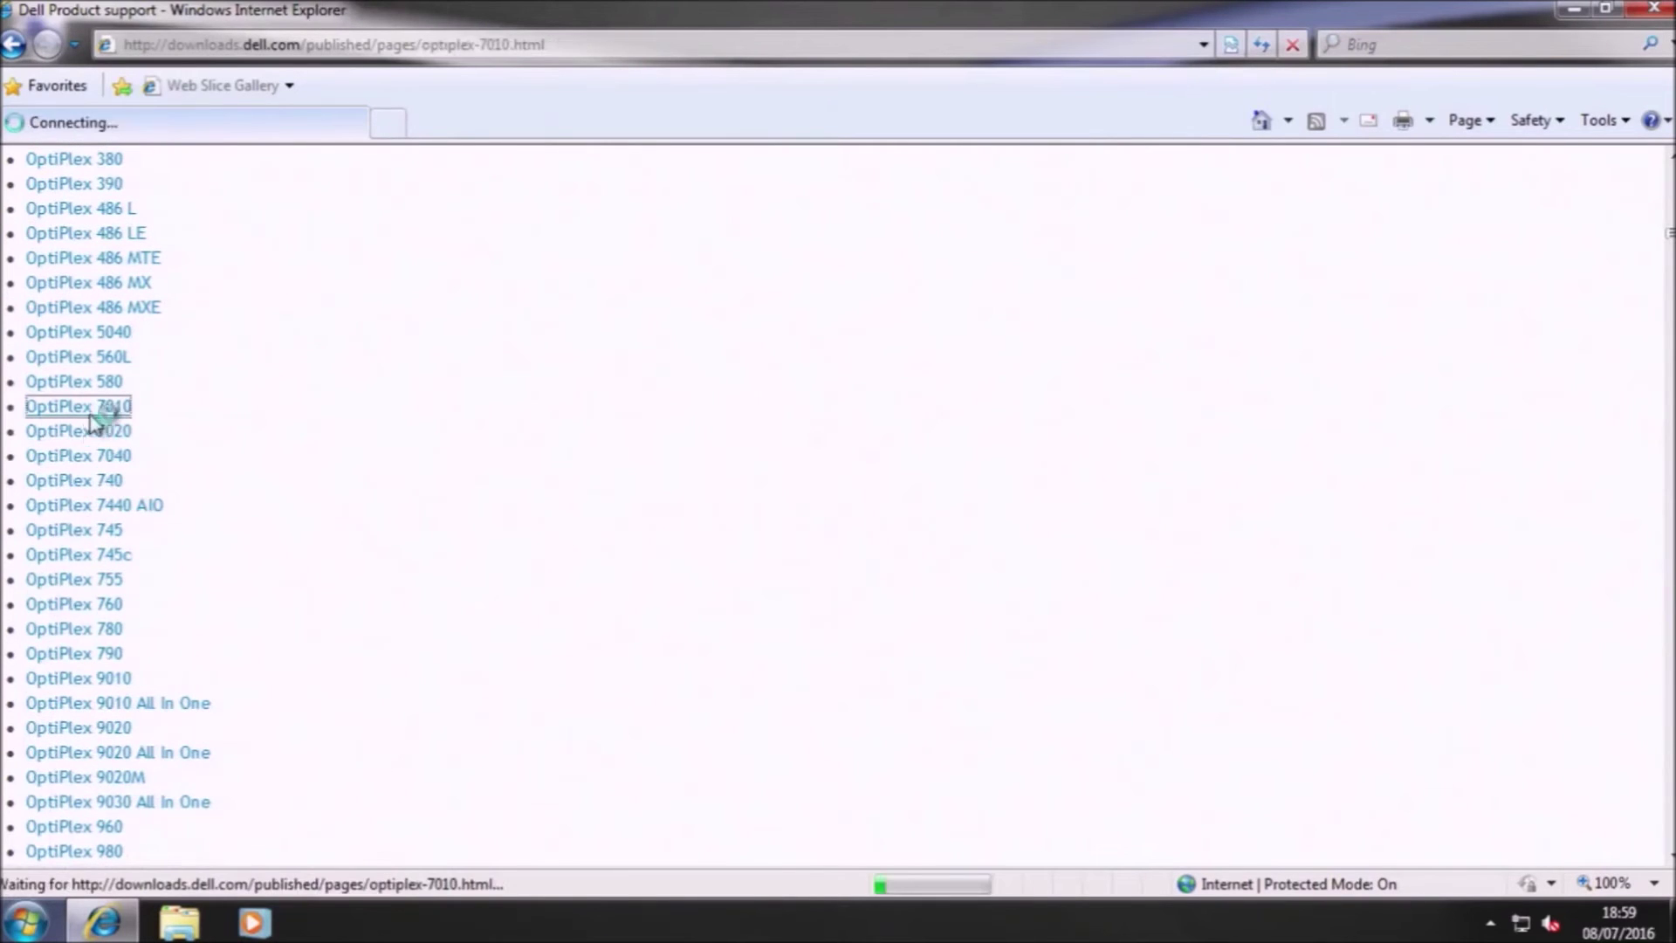
Find the A21 System BIOS package in the BIOS category and start its download
scroll(703, 429, "down", 9)
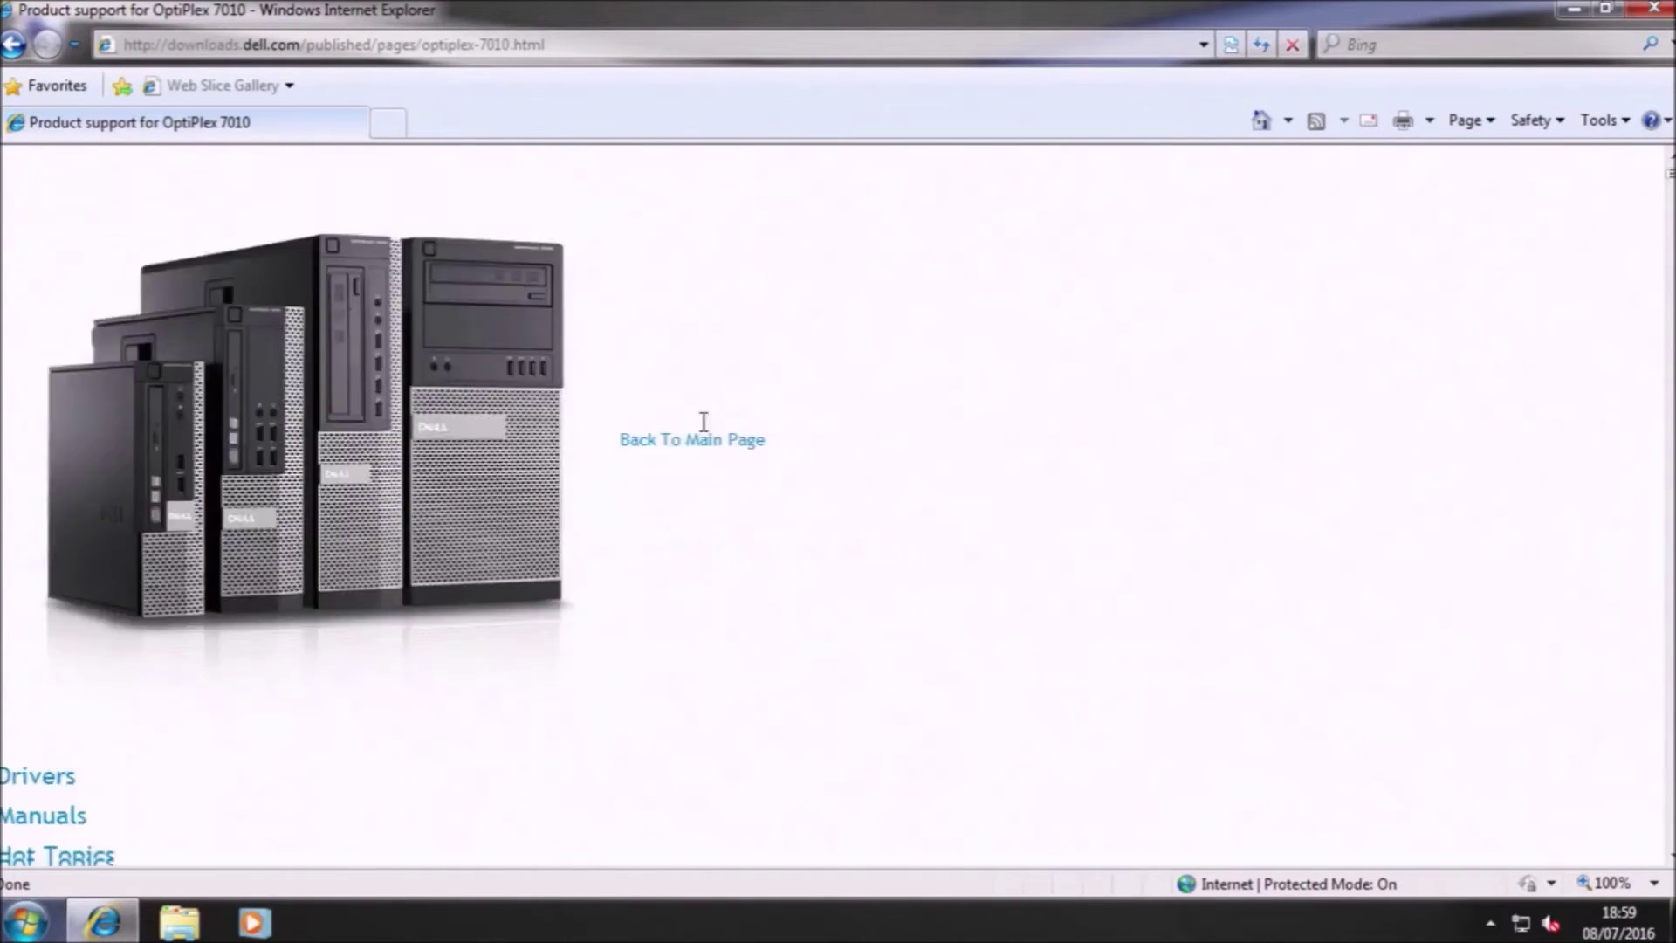
scroll(707, 432, "down", 10)
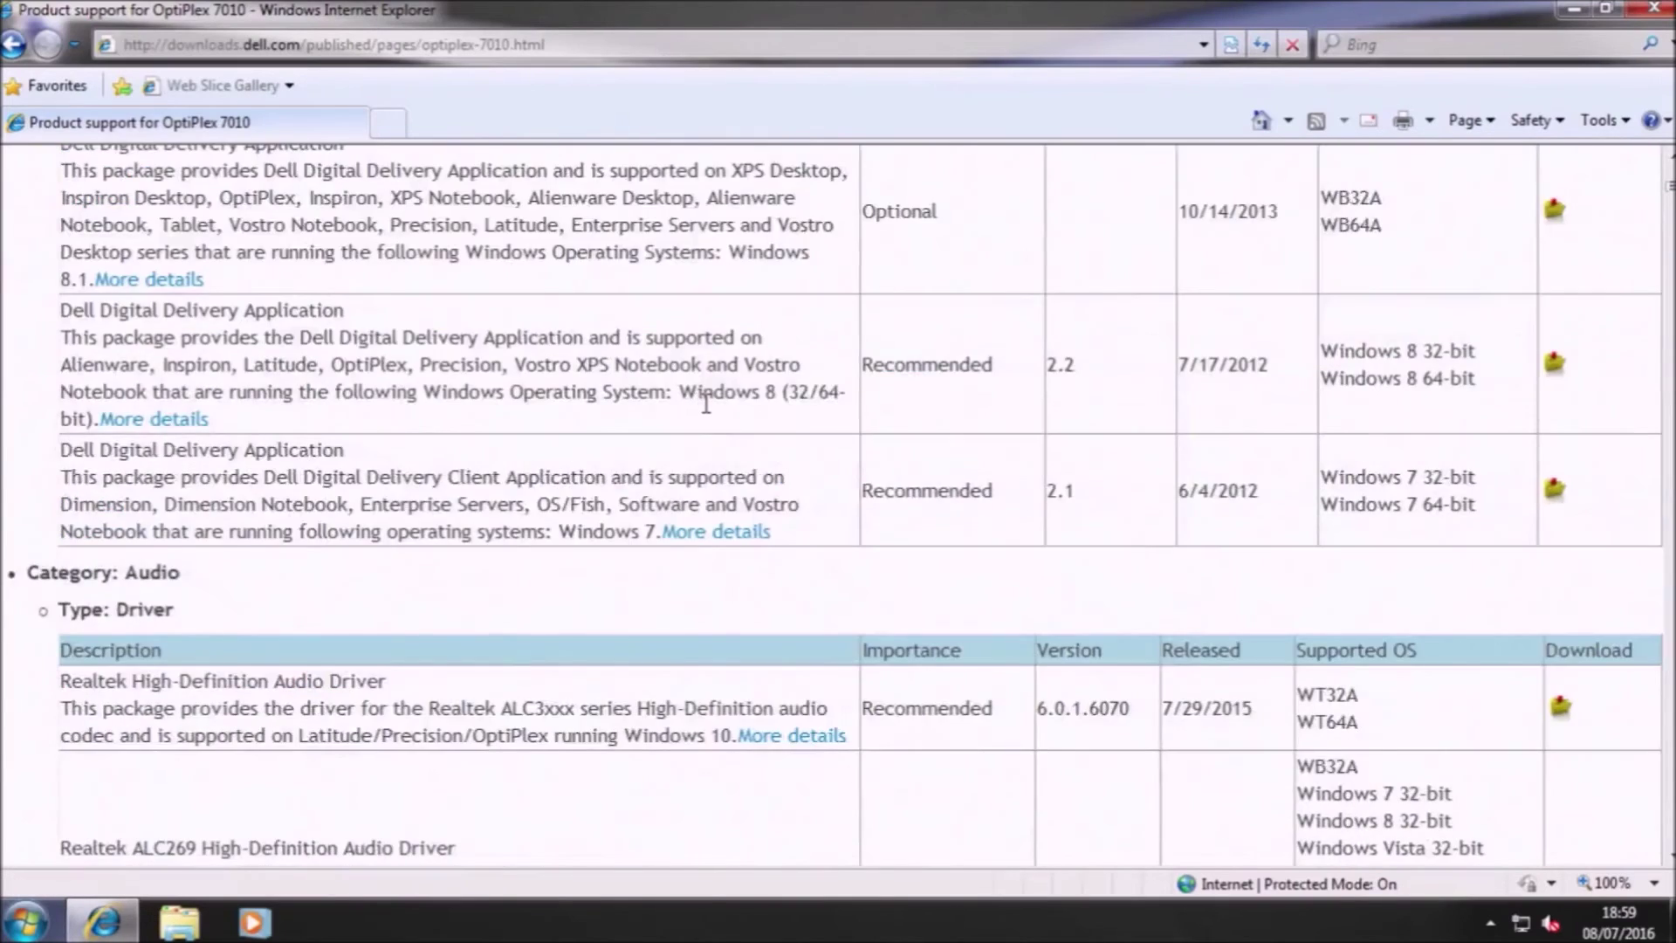
scroll(703, 415, "down", 10)
scroll(709, 413, "down", 5)
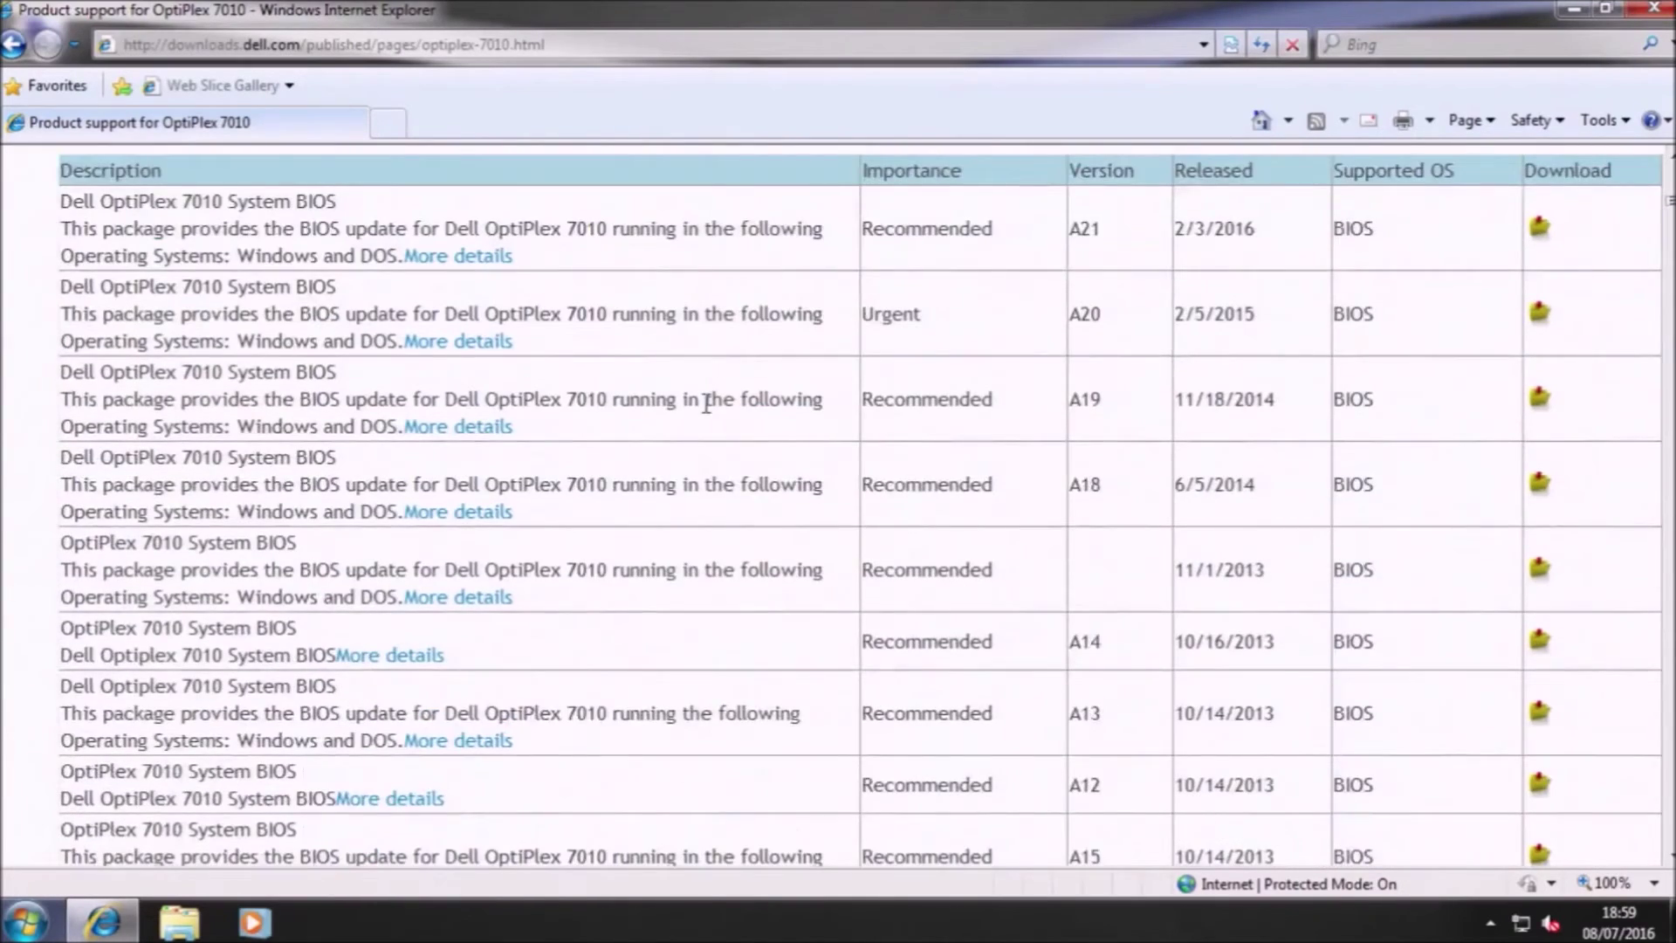
scroll(706, 406, "down", 5)
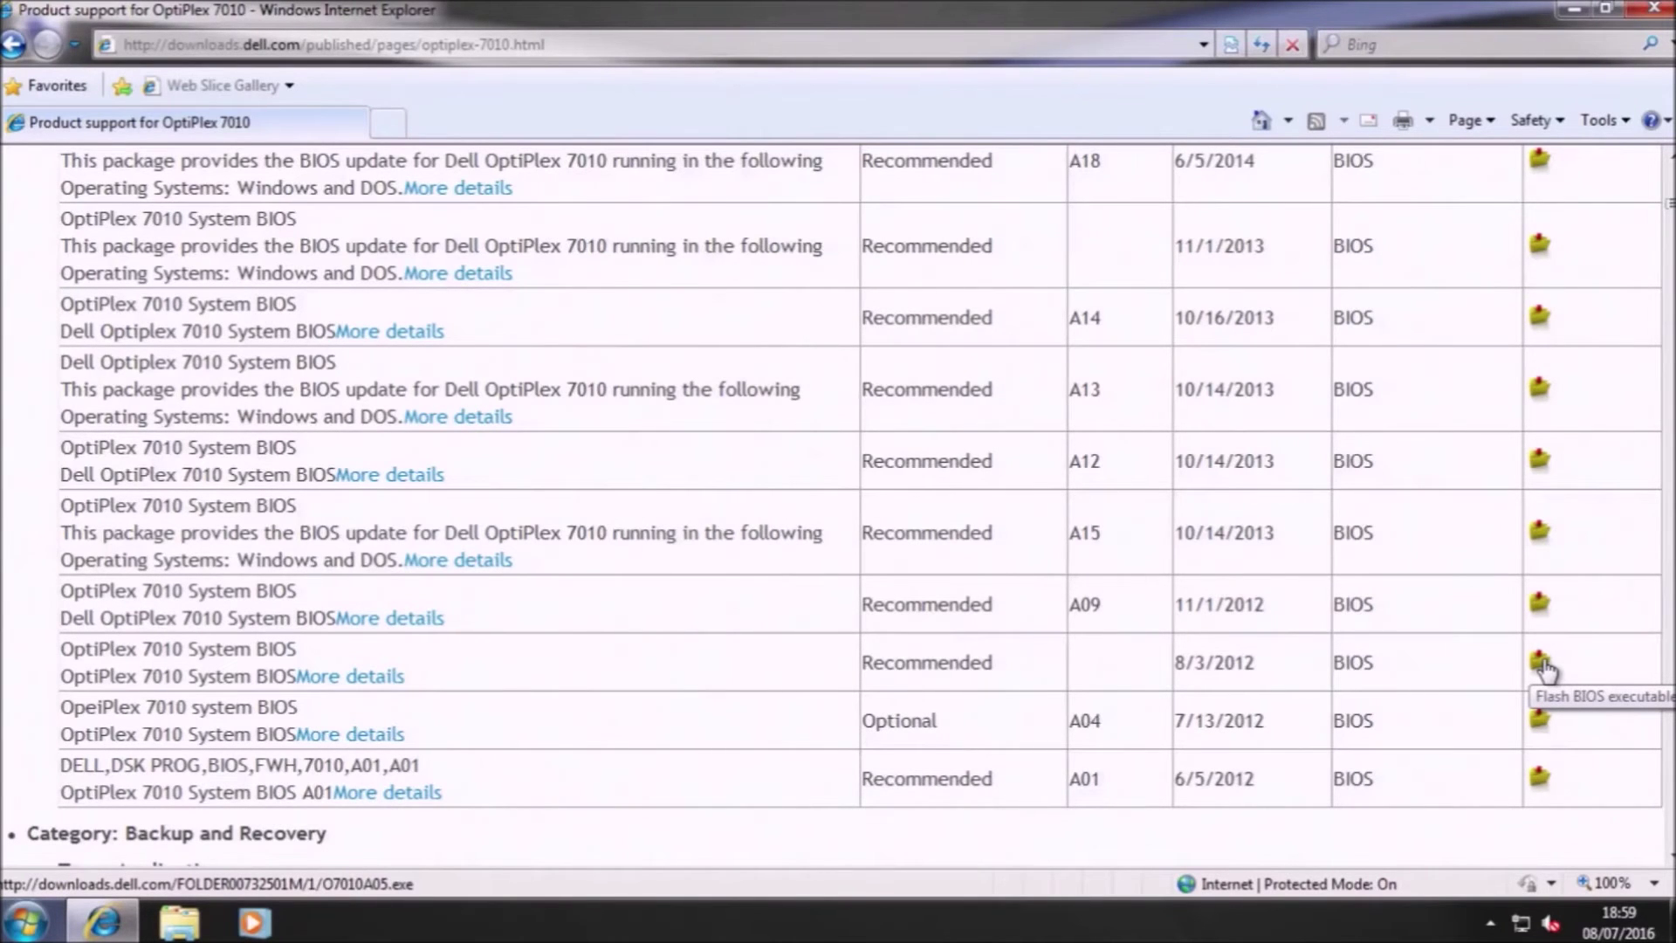
scroll(1545, 670, "up", 2)
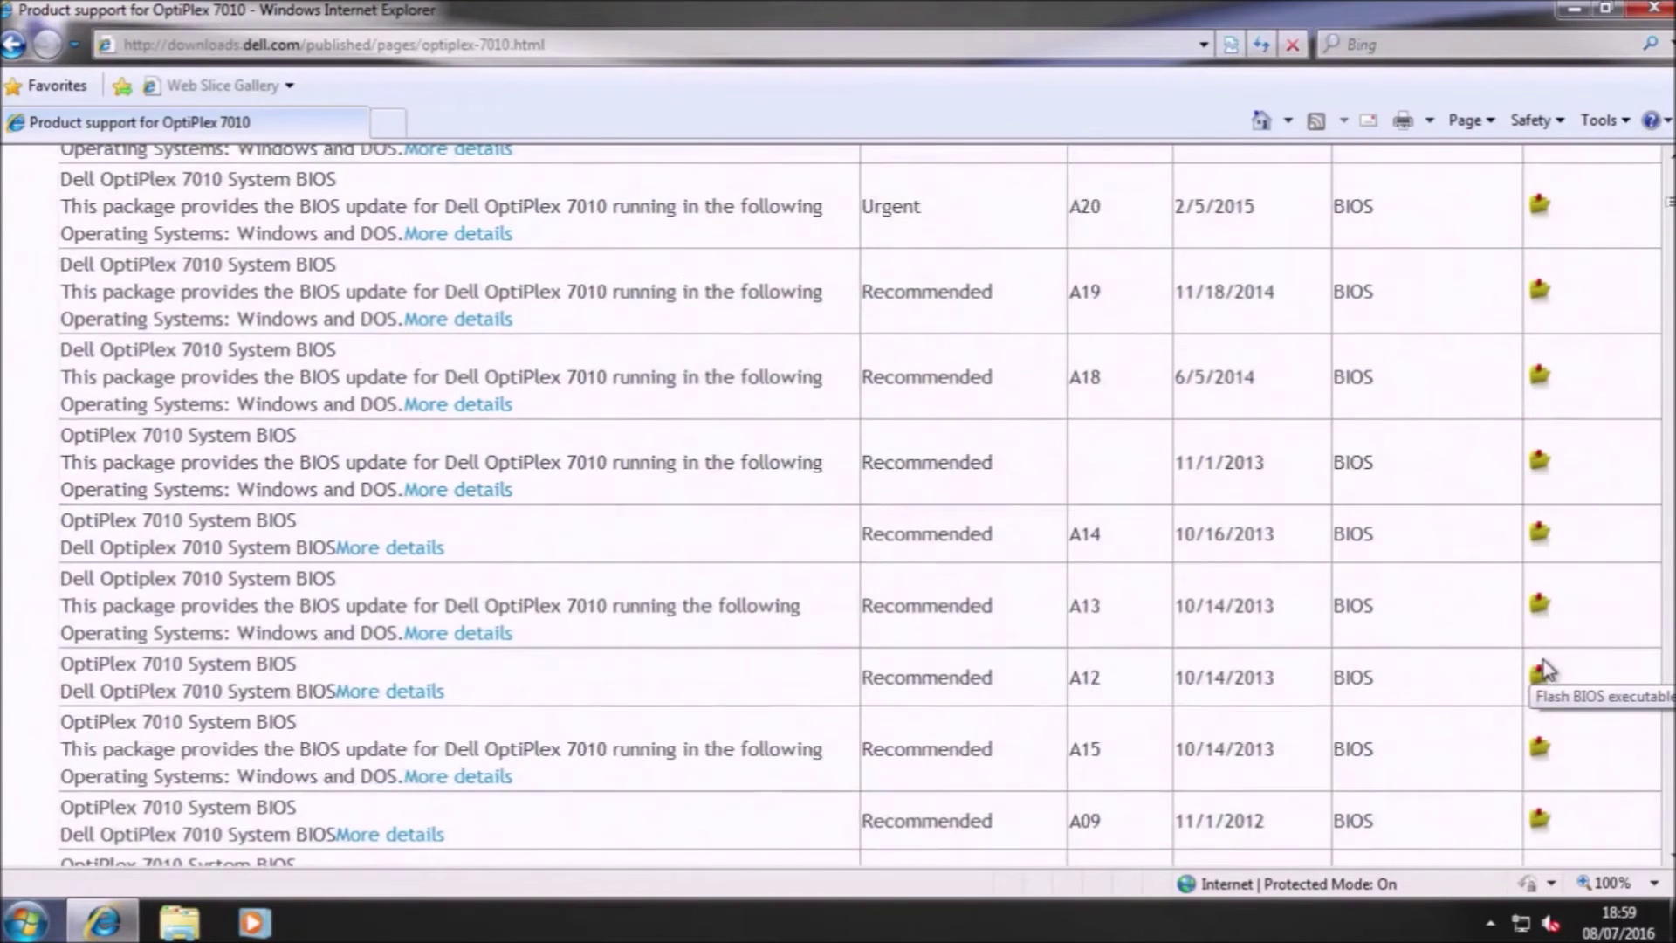
scroll(1545, 670, "up", 2)
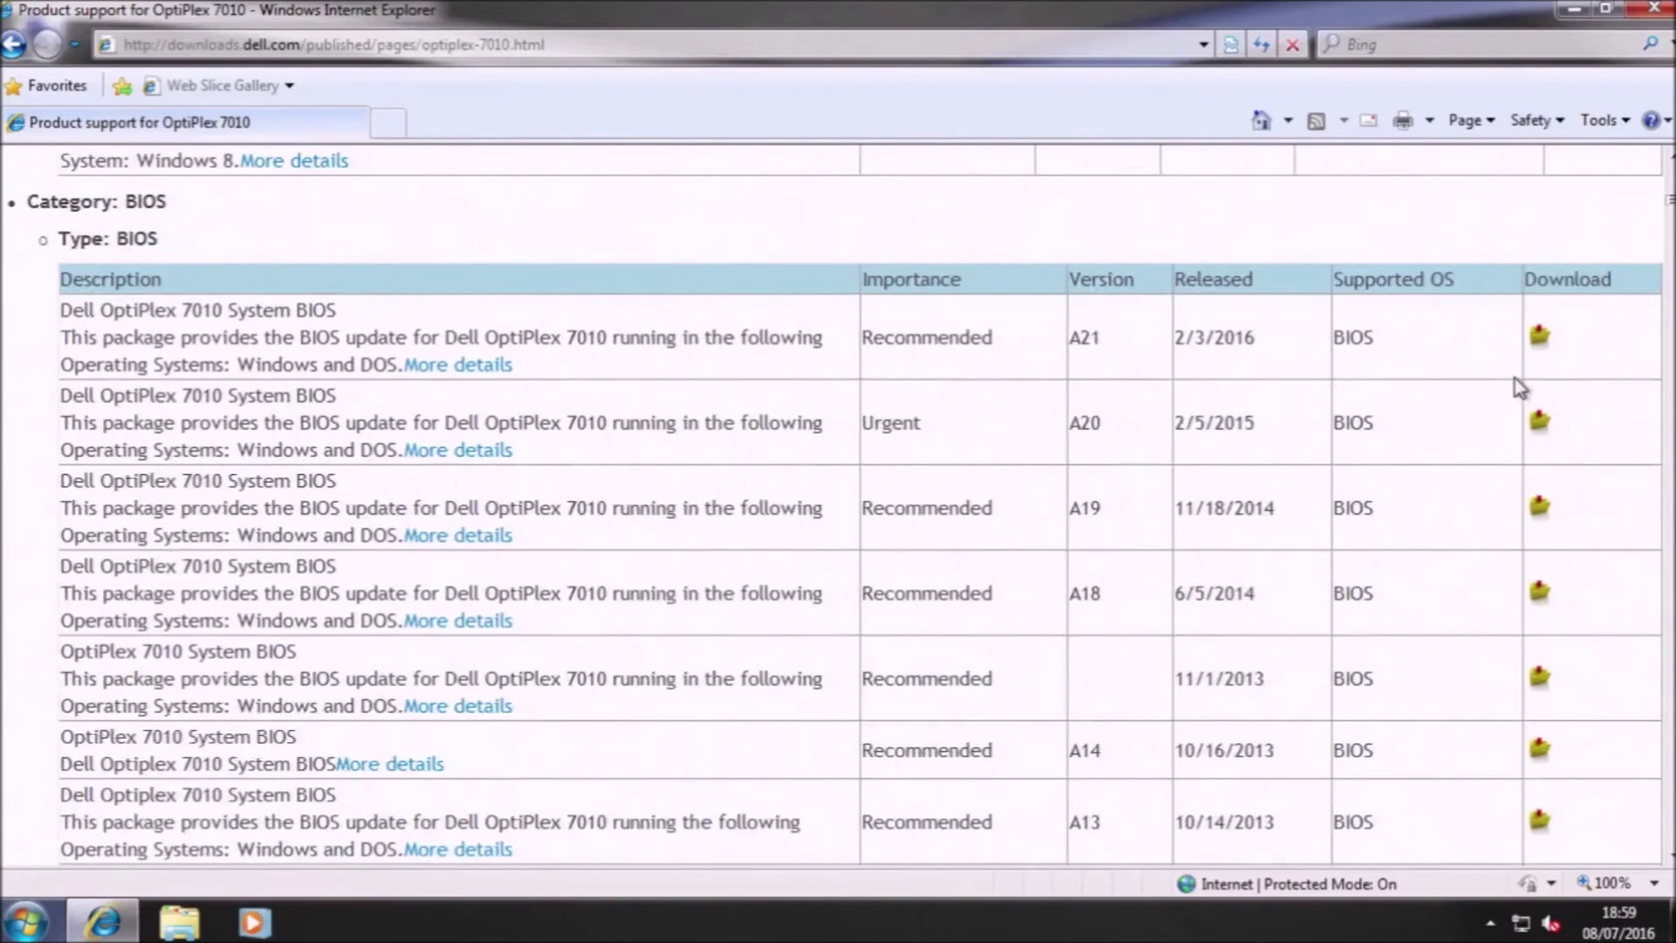
left_click(1540, 336)
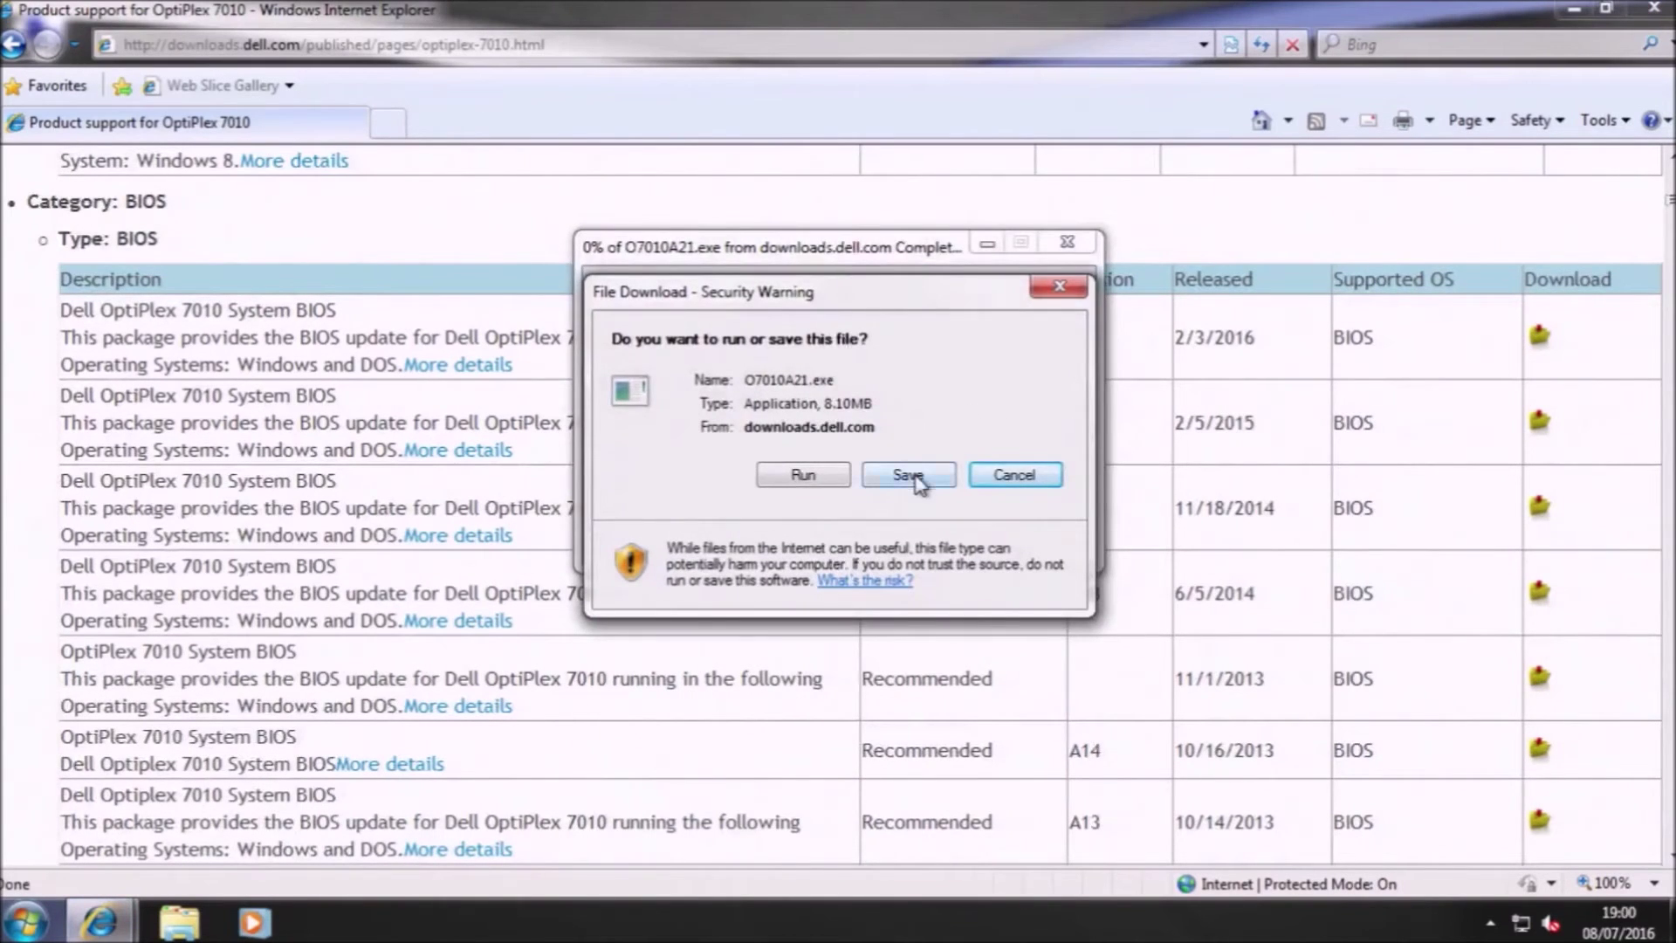
Save O7010A21.exe to the Desktop and close the download notice
left_click(907, 475)
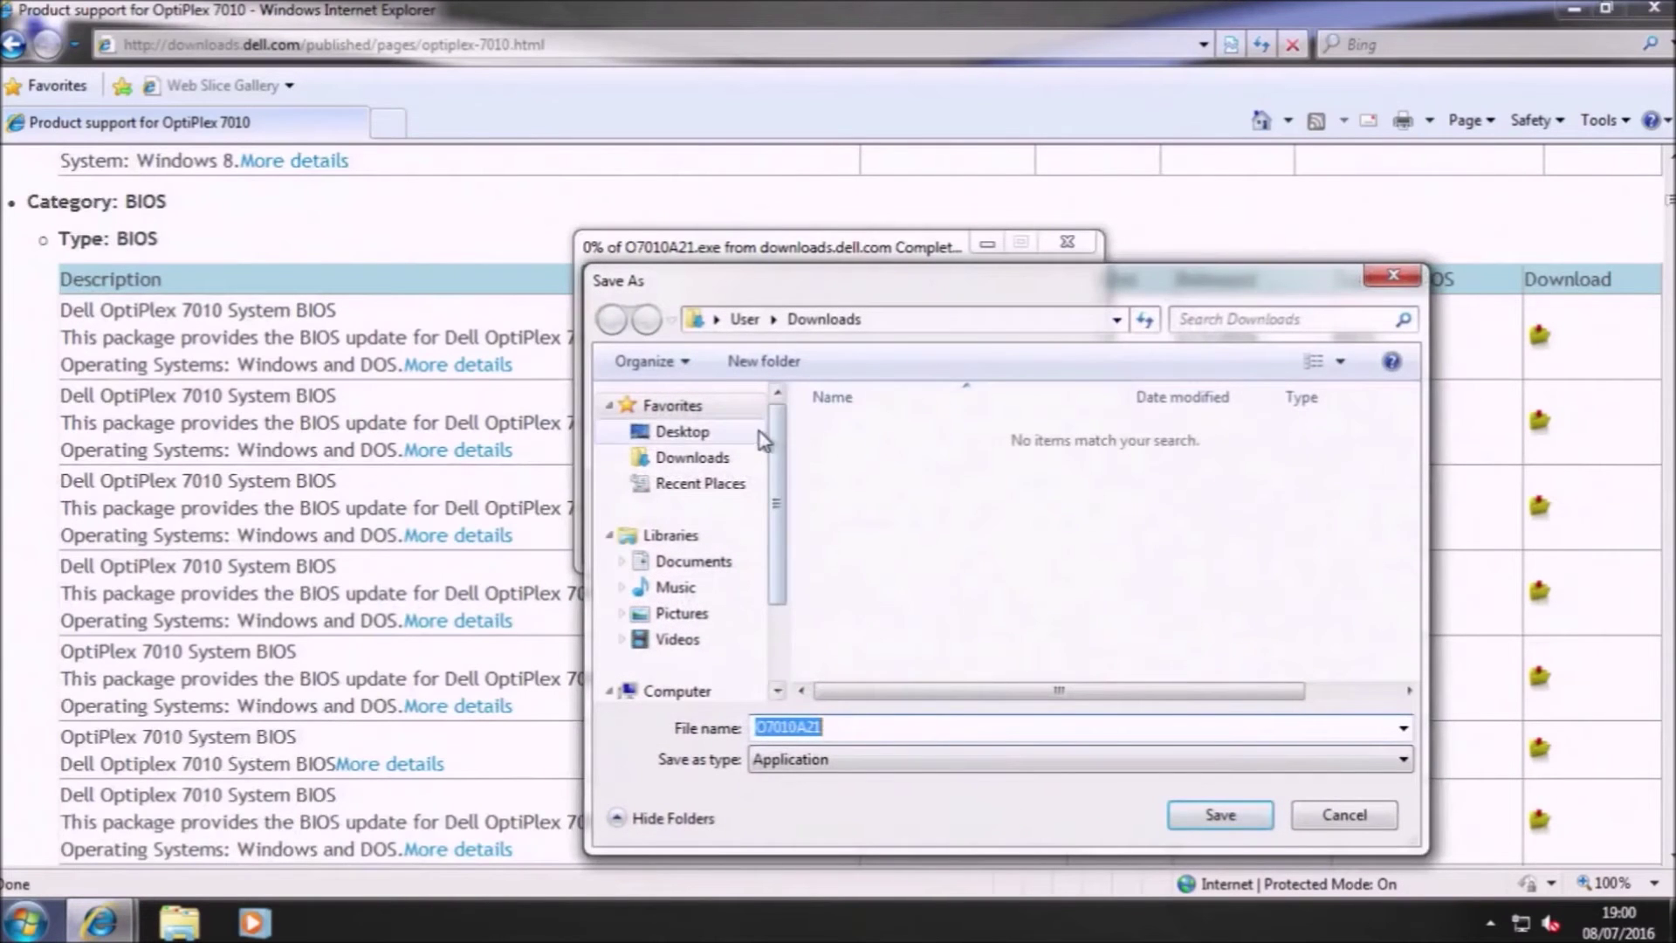
left_click(676, 433)
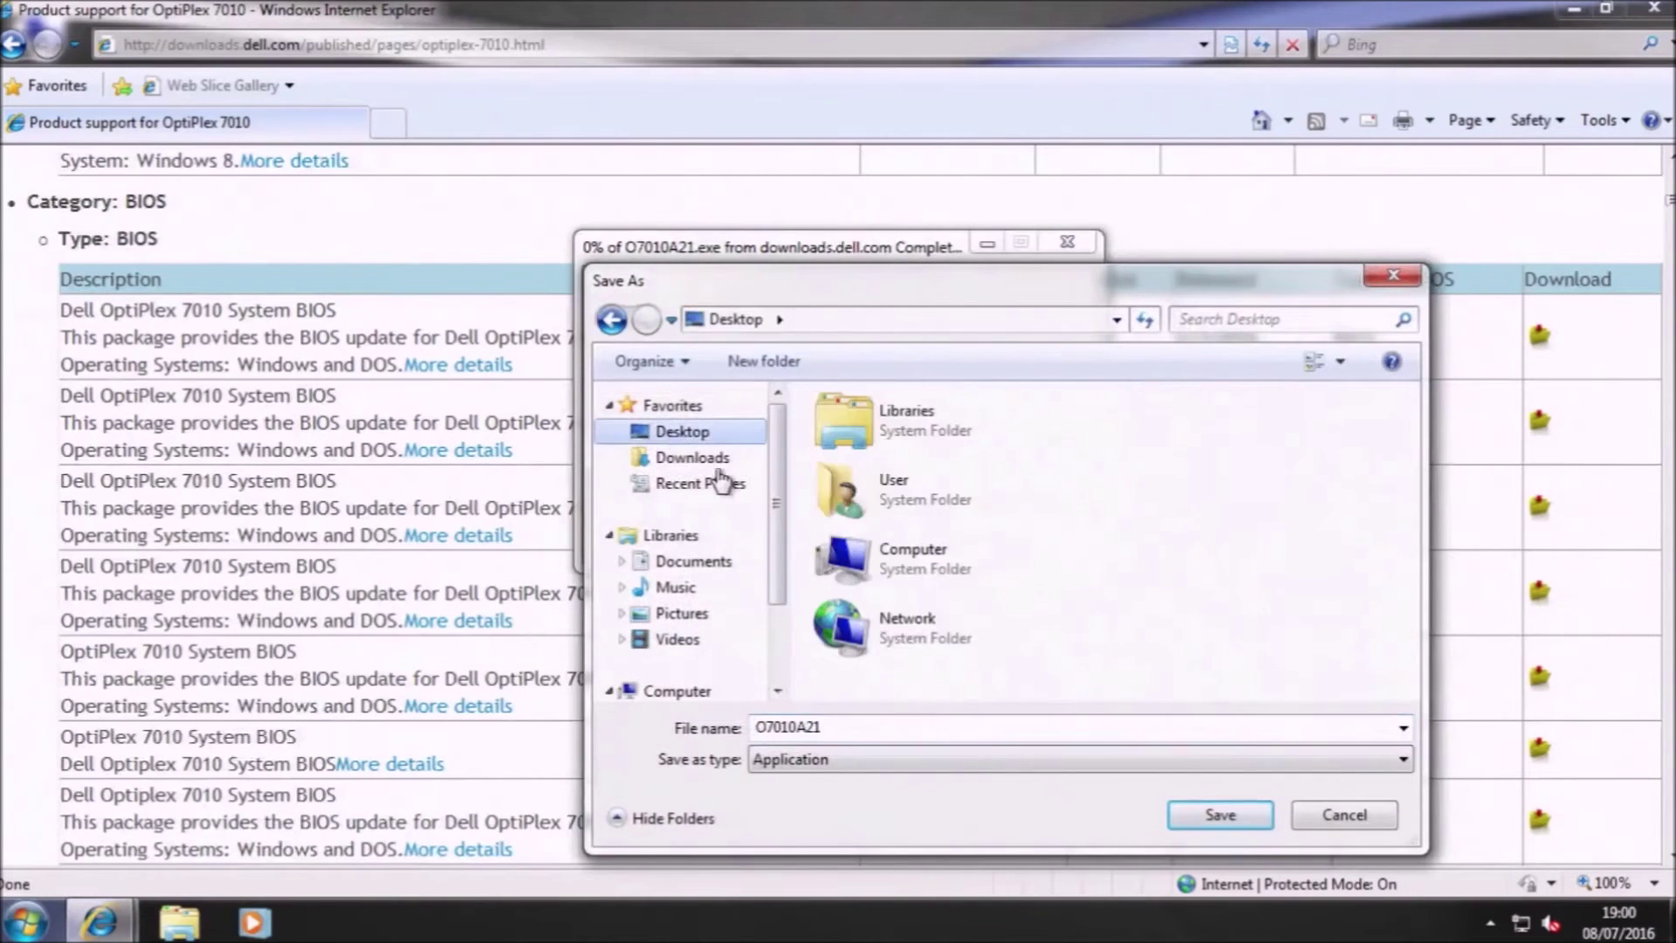
left_click(1222, 812)
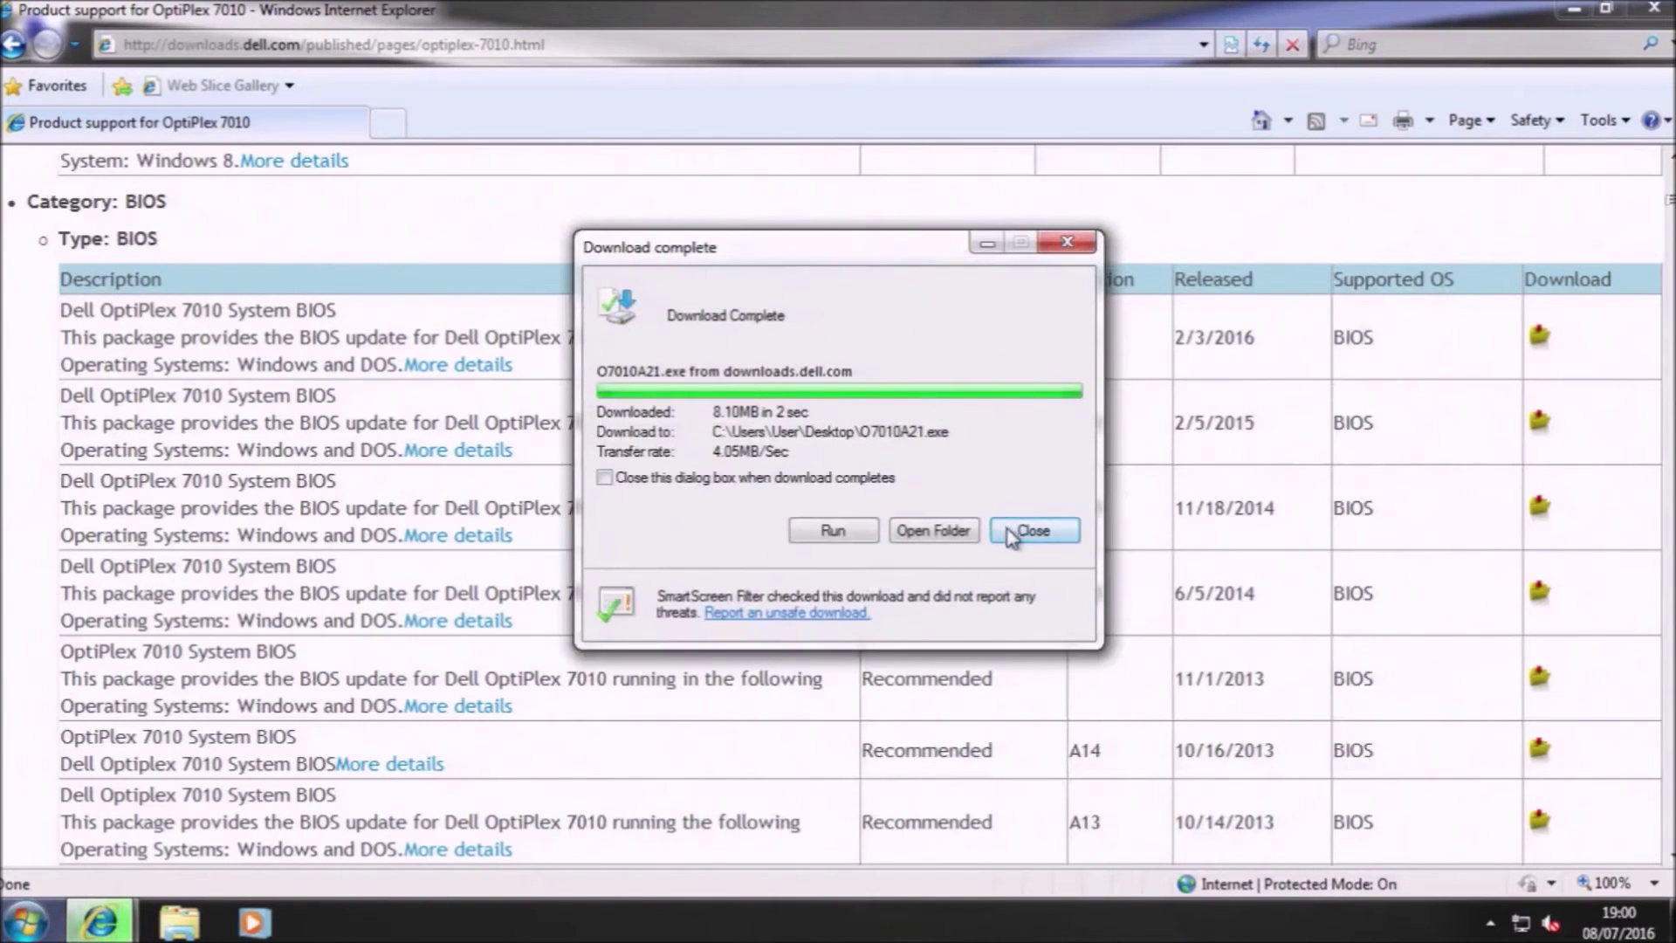
left_click(1030, 531)
left_click(863, 40)
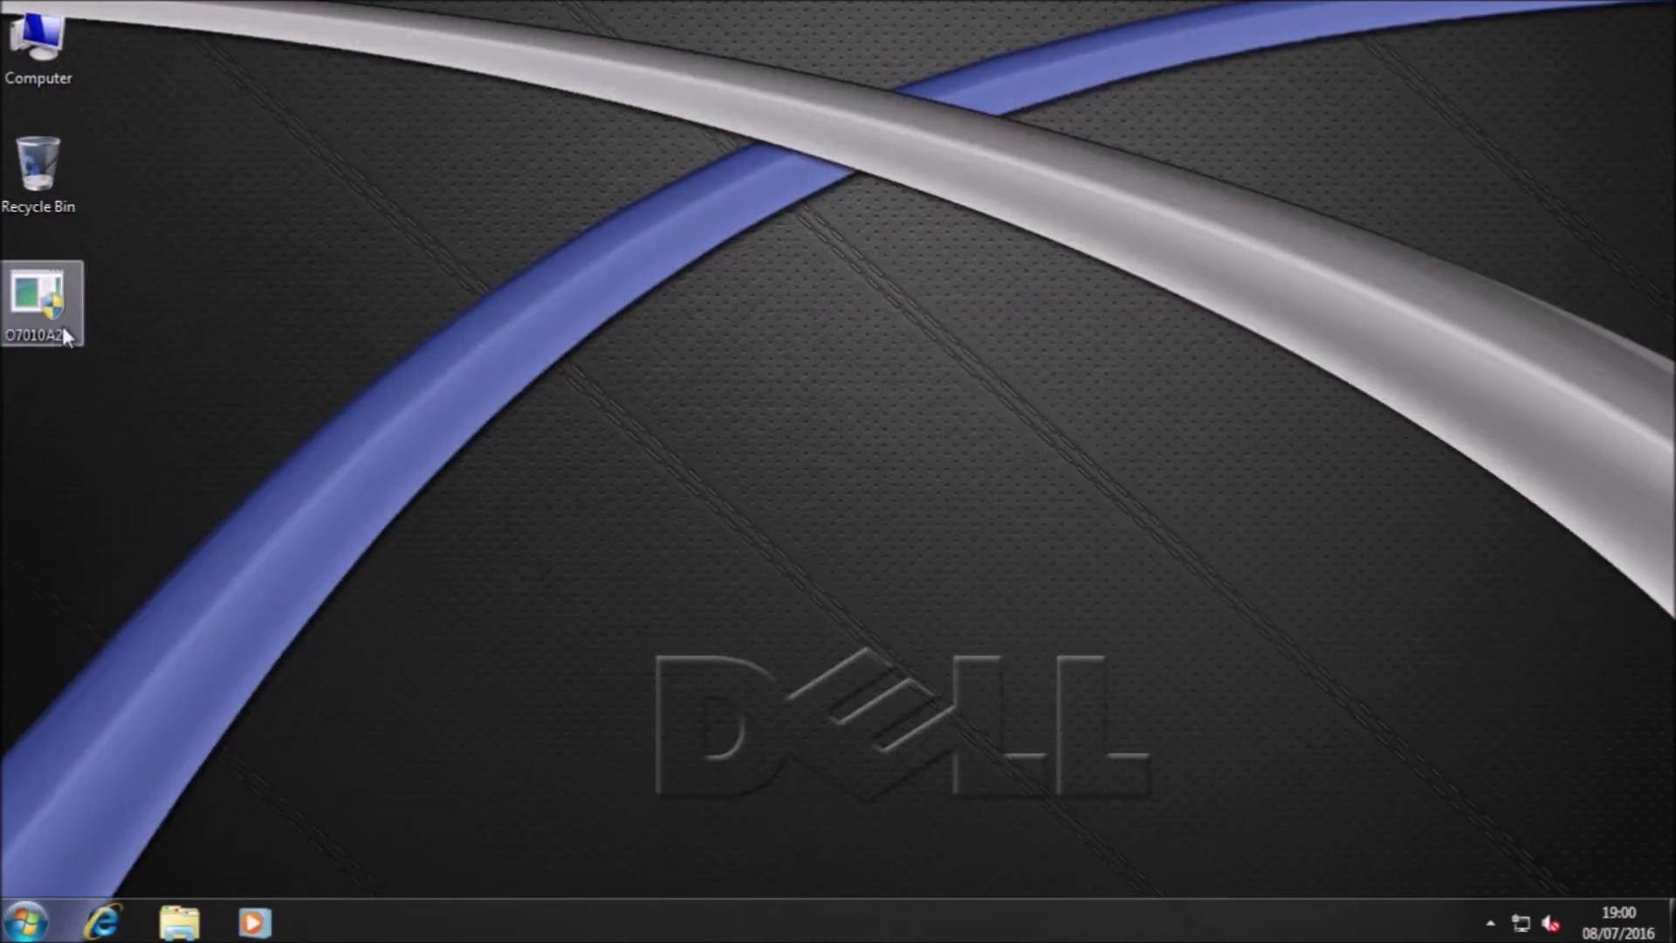
Run O7010A21 as administrator, approve the UAC prompt, and acknowledge the update warning
right_click(61, 327)
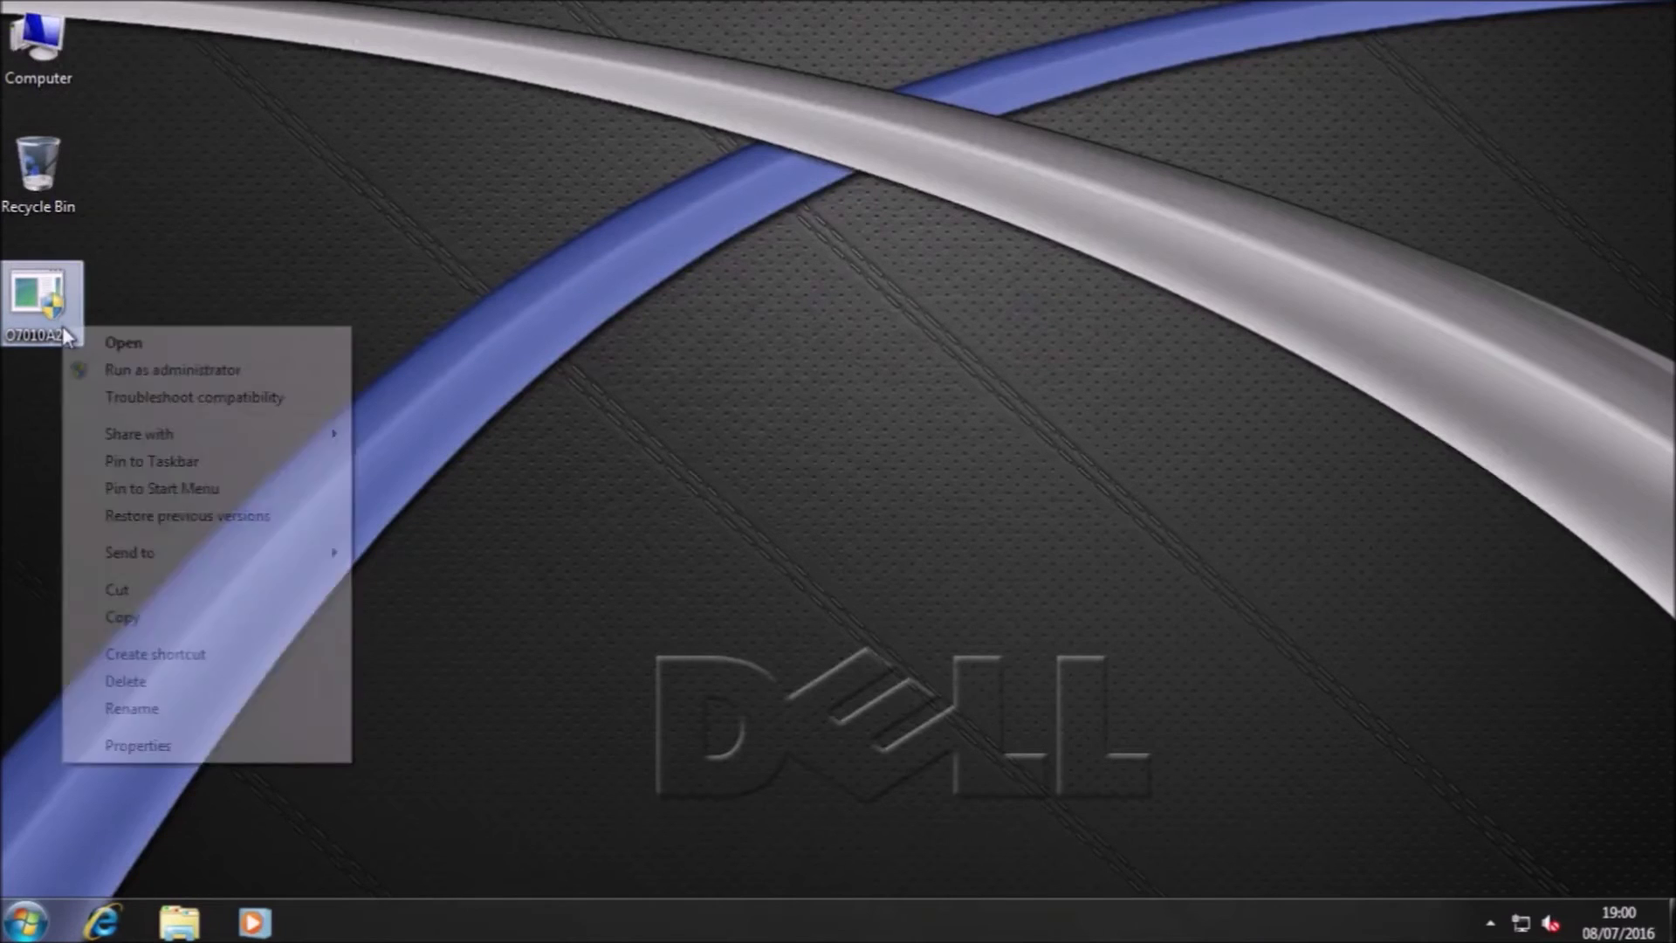
left_click(144, 369)
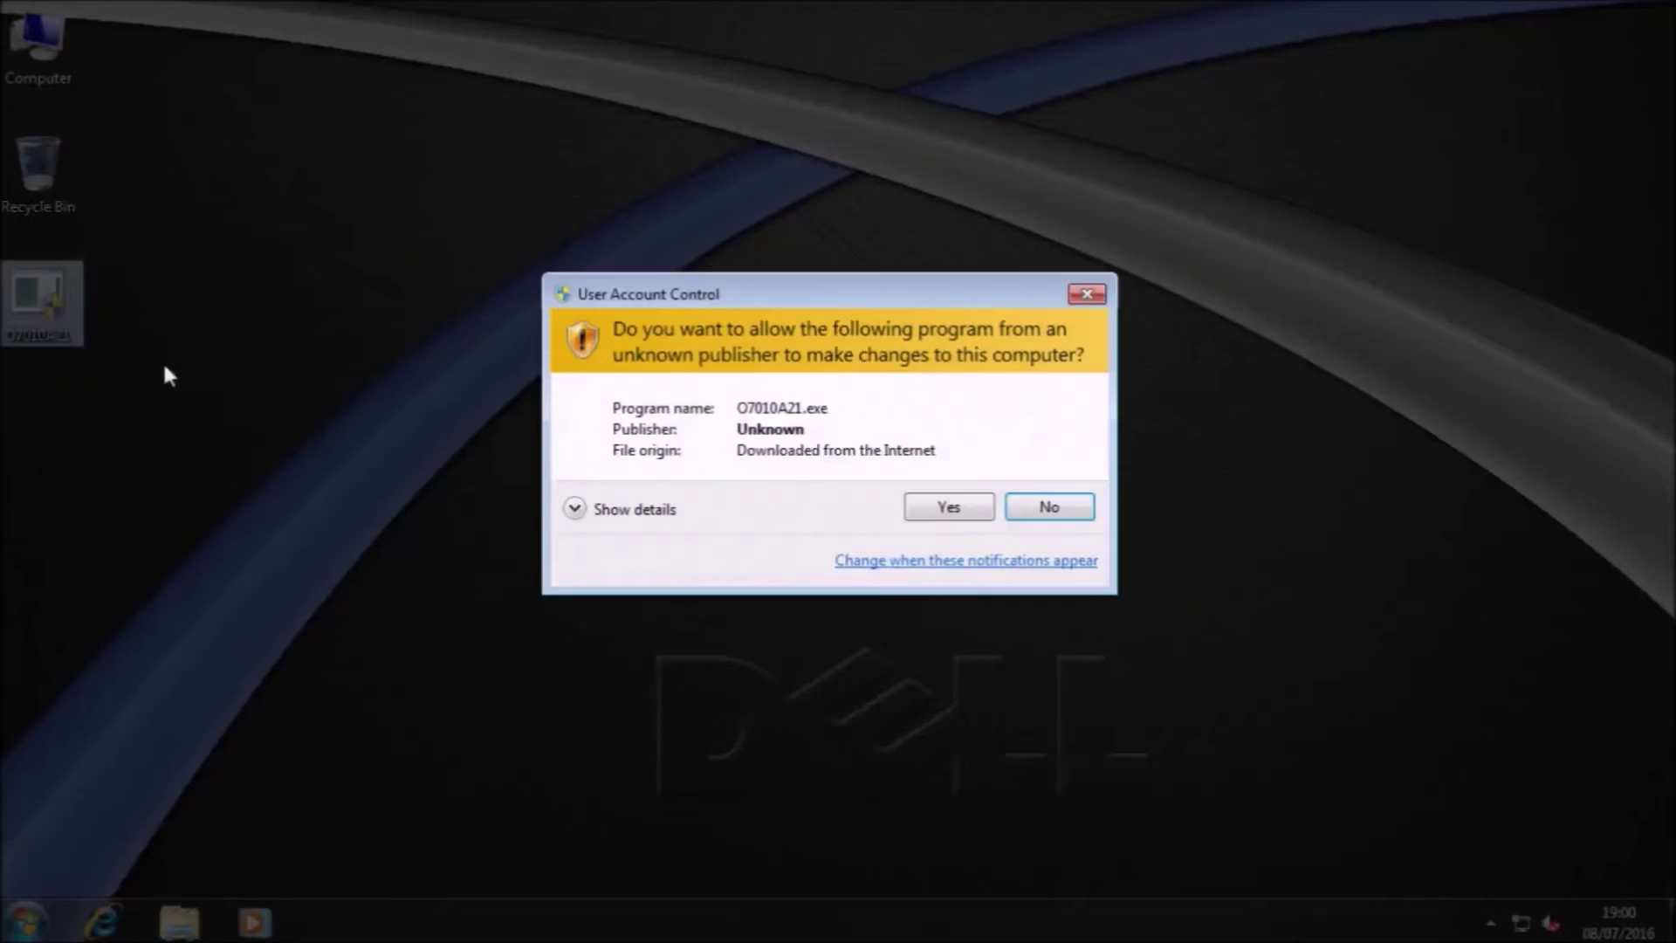
left_click(913, 515)
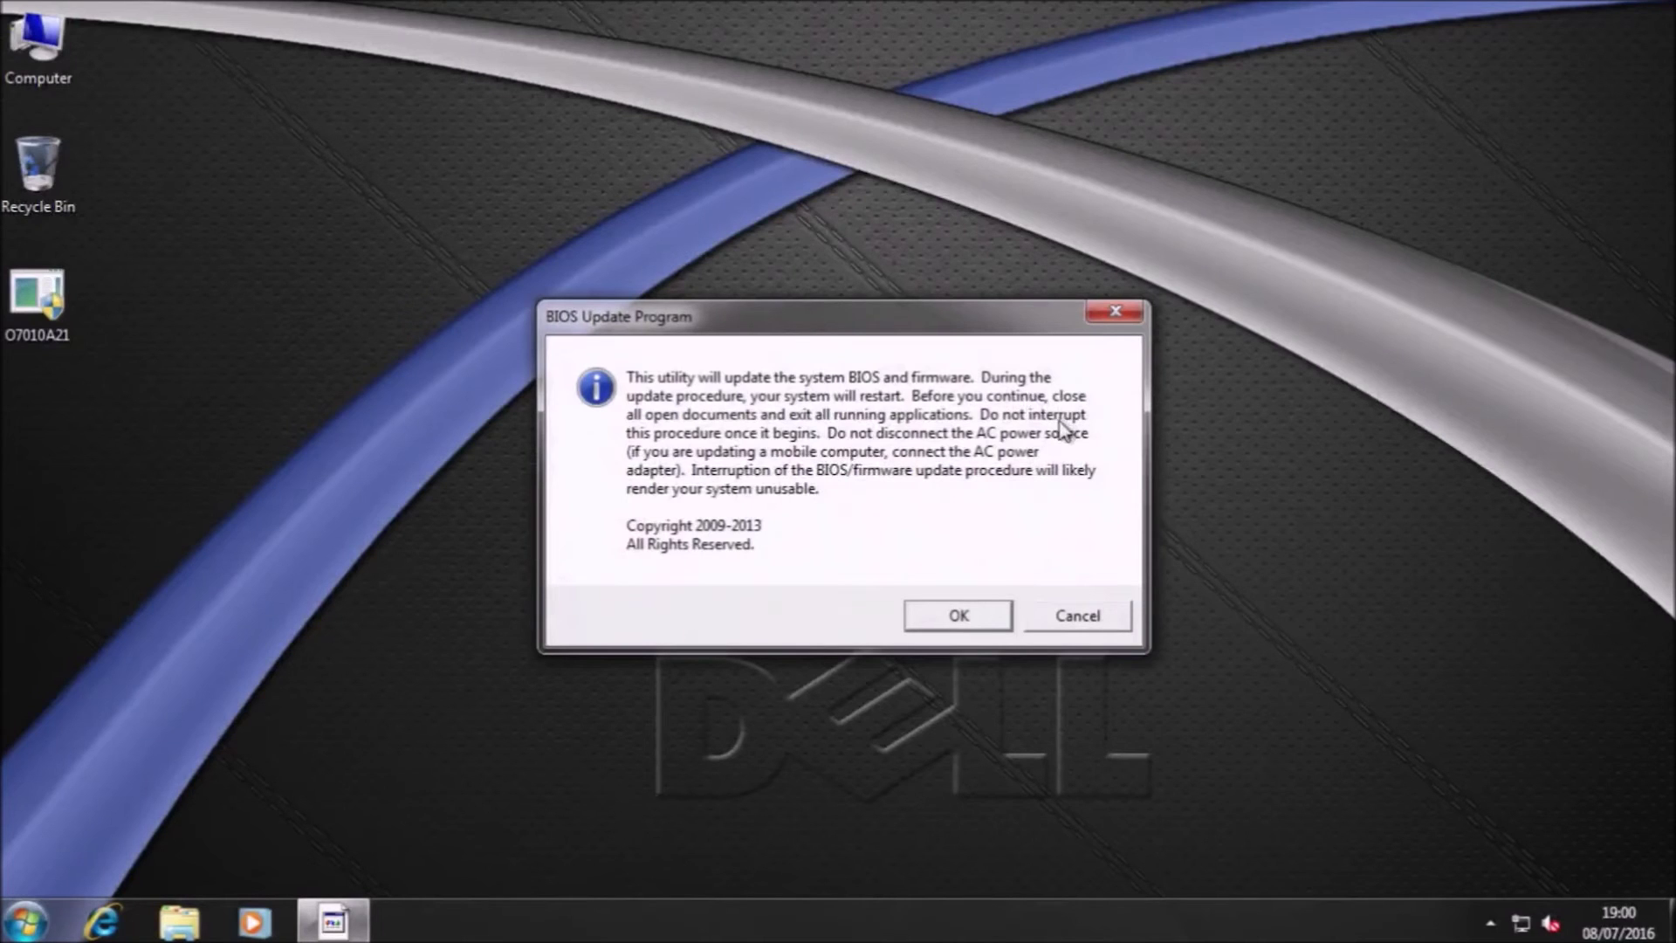
left_click(960, 615)
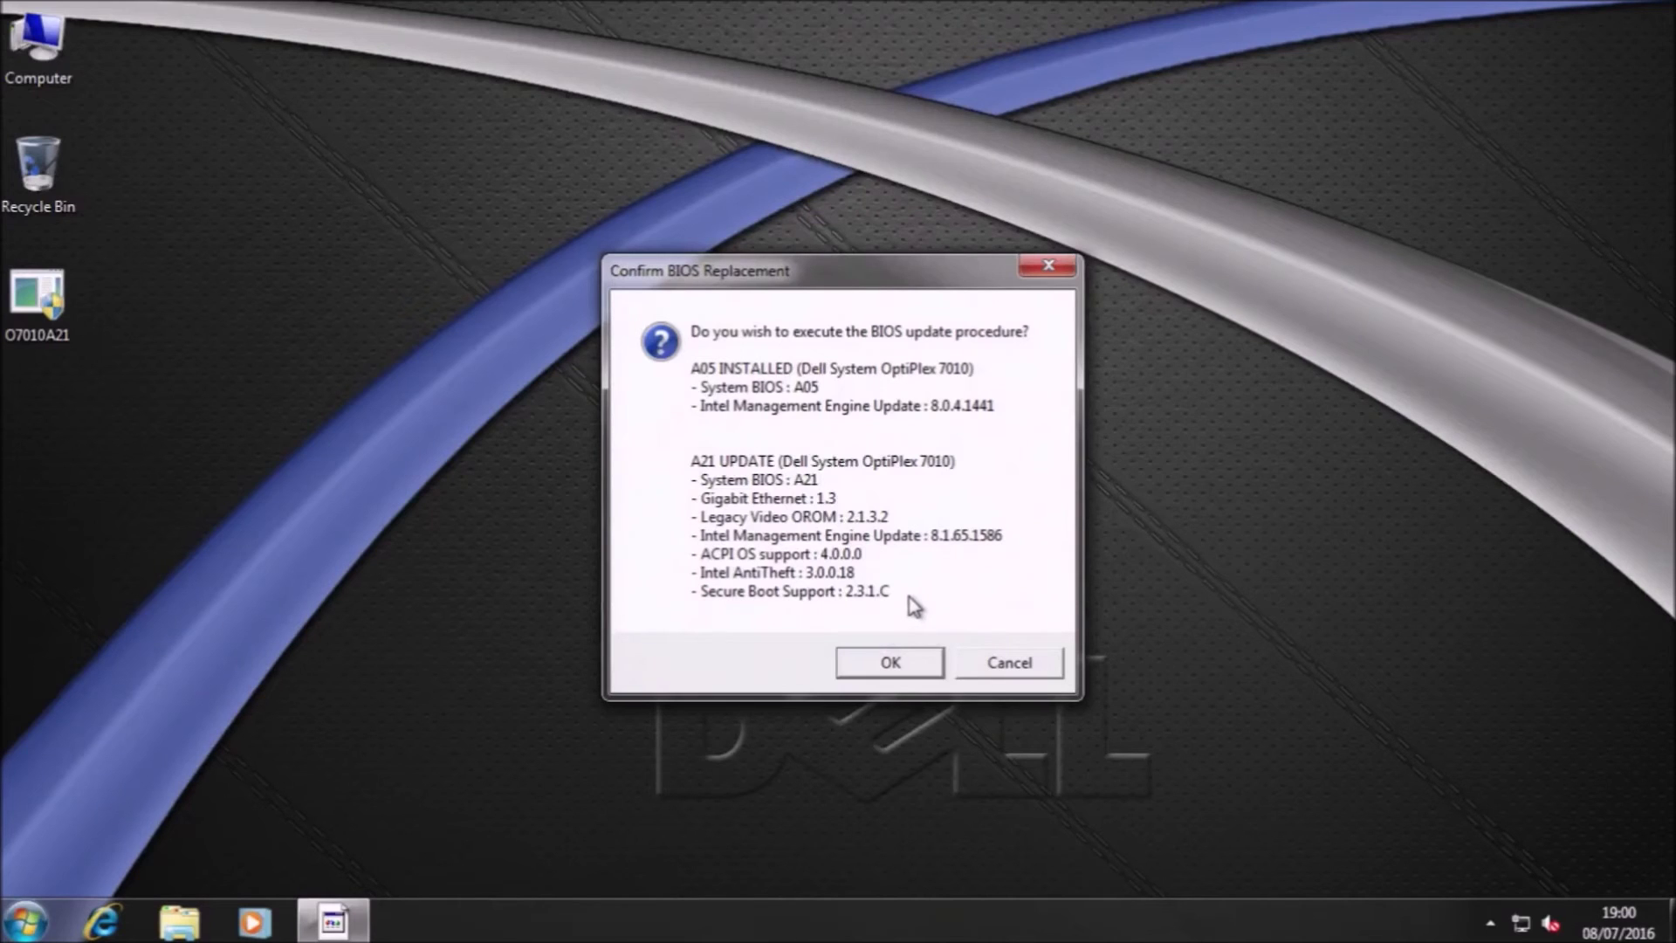
Confirm replacing BIOS A05 with A21 and let the update run
left_click(896, 672)
left_click(896, 665)
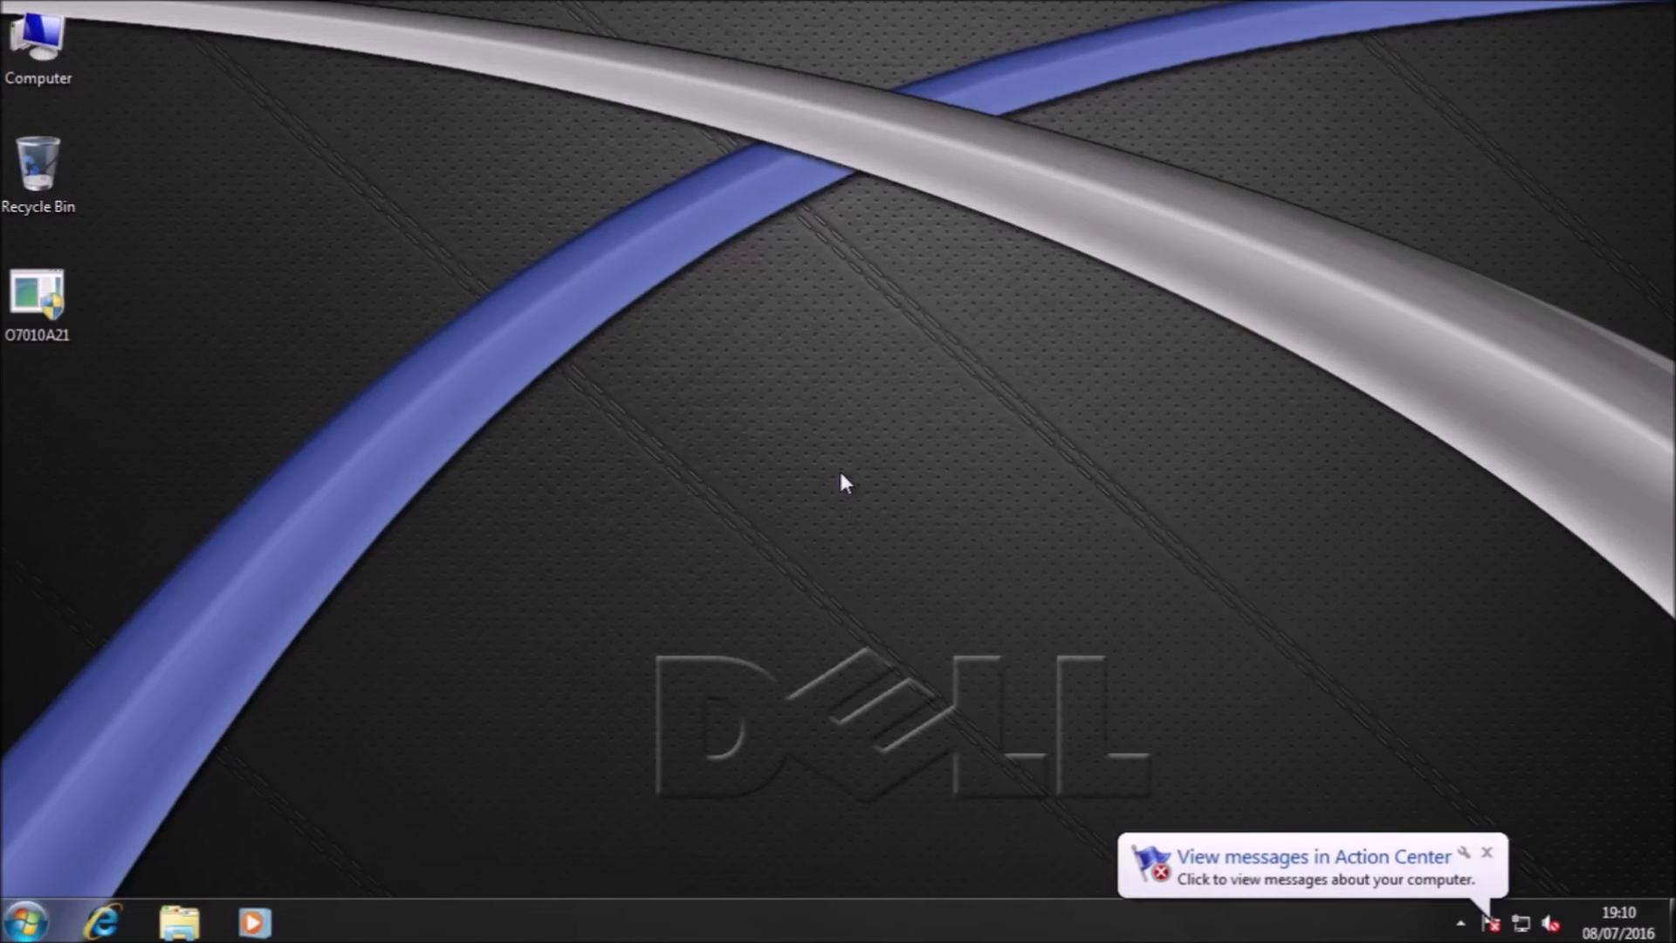
Open System Information (msinfo32) and confirm BIOS version A21 dated 21/12/2015
key("super+r")
type("msinf")
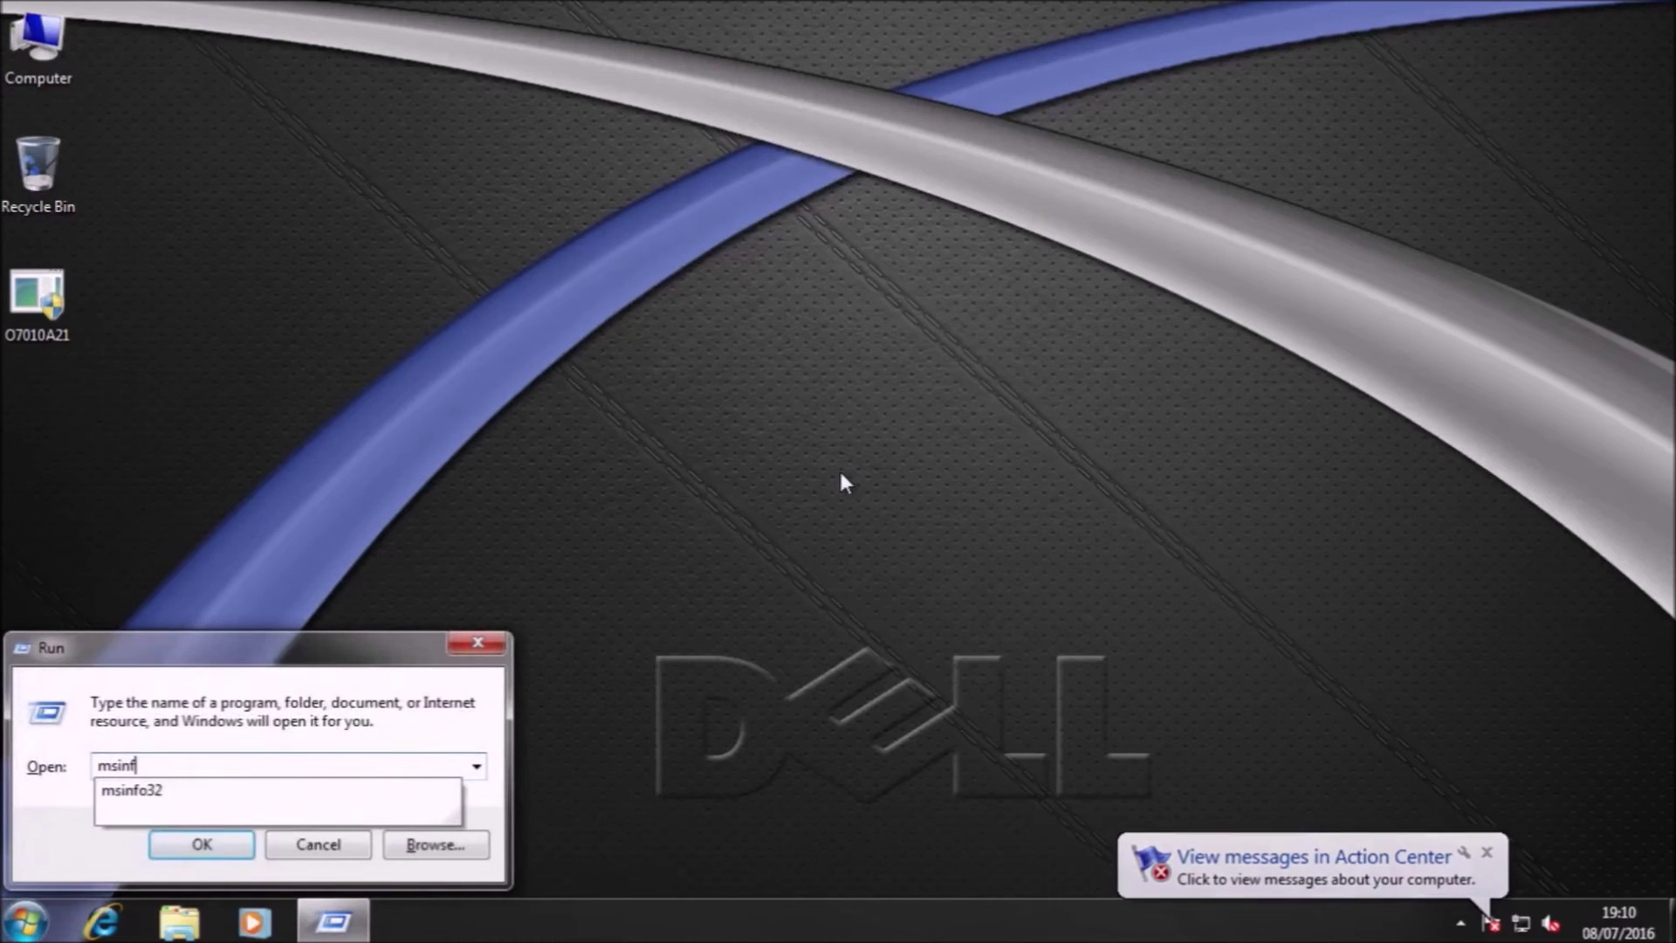
type("o32")
key("Return")
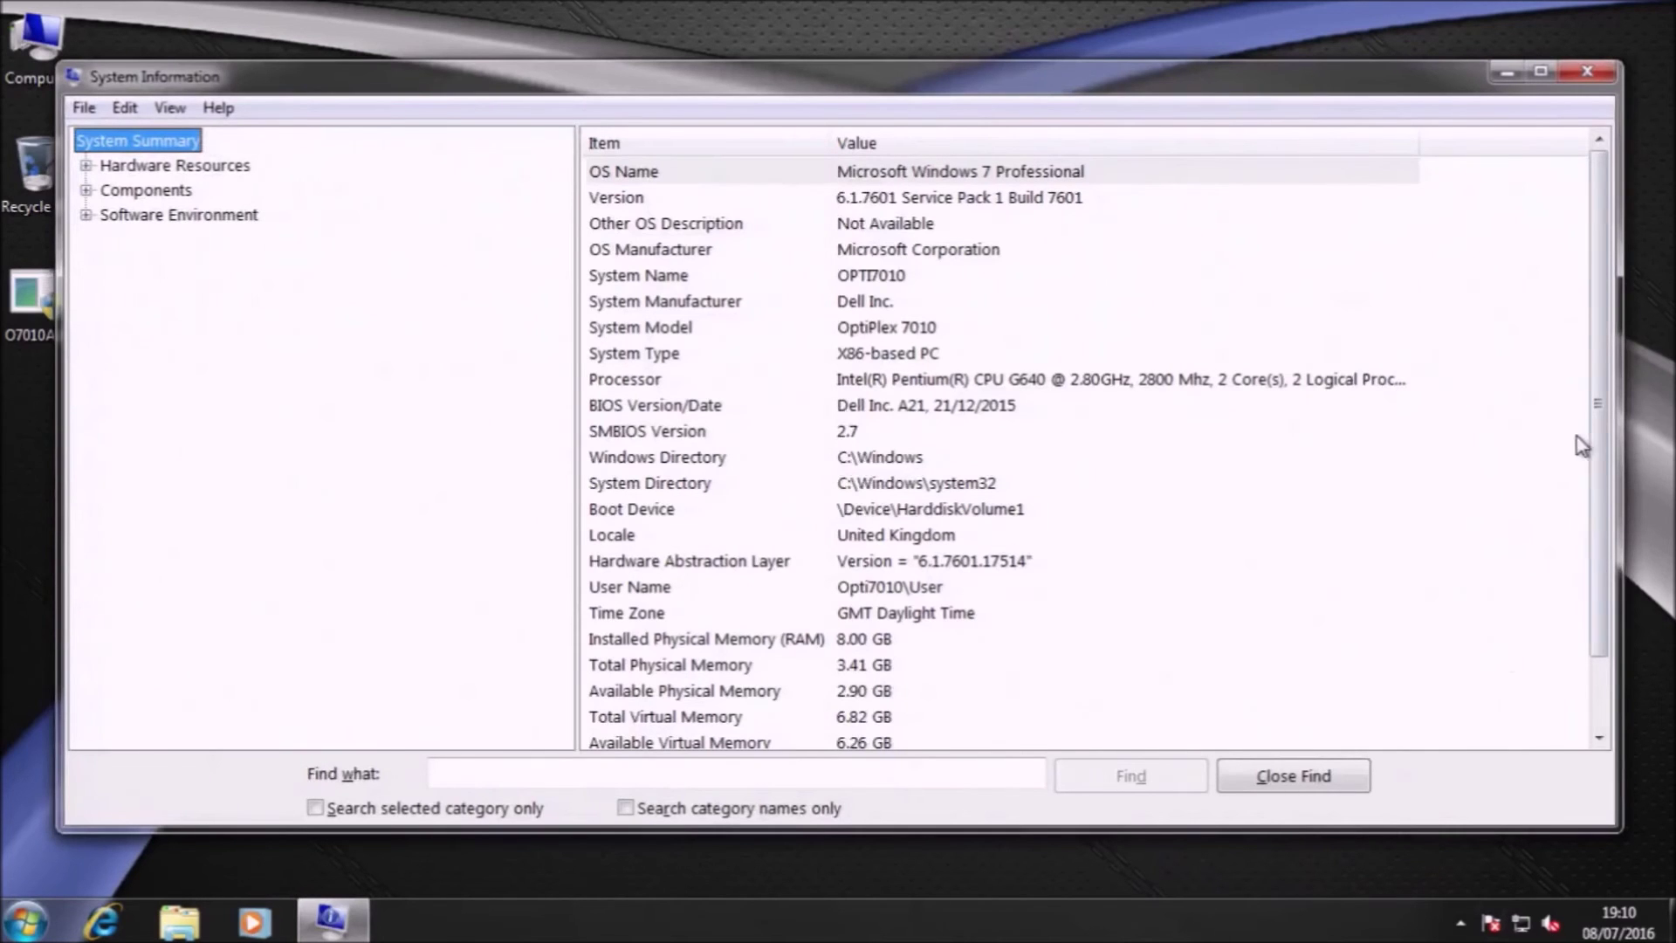
left_click(1541, 71)
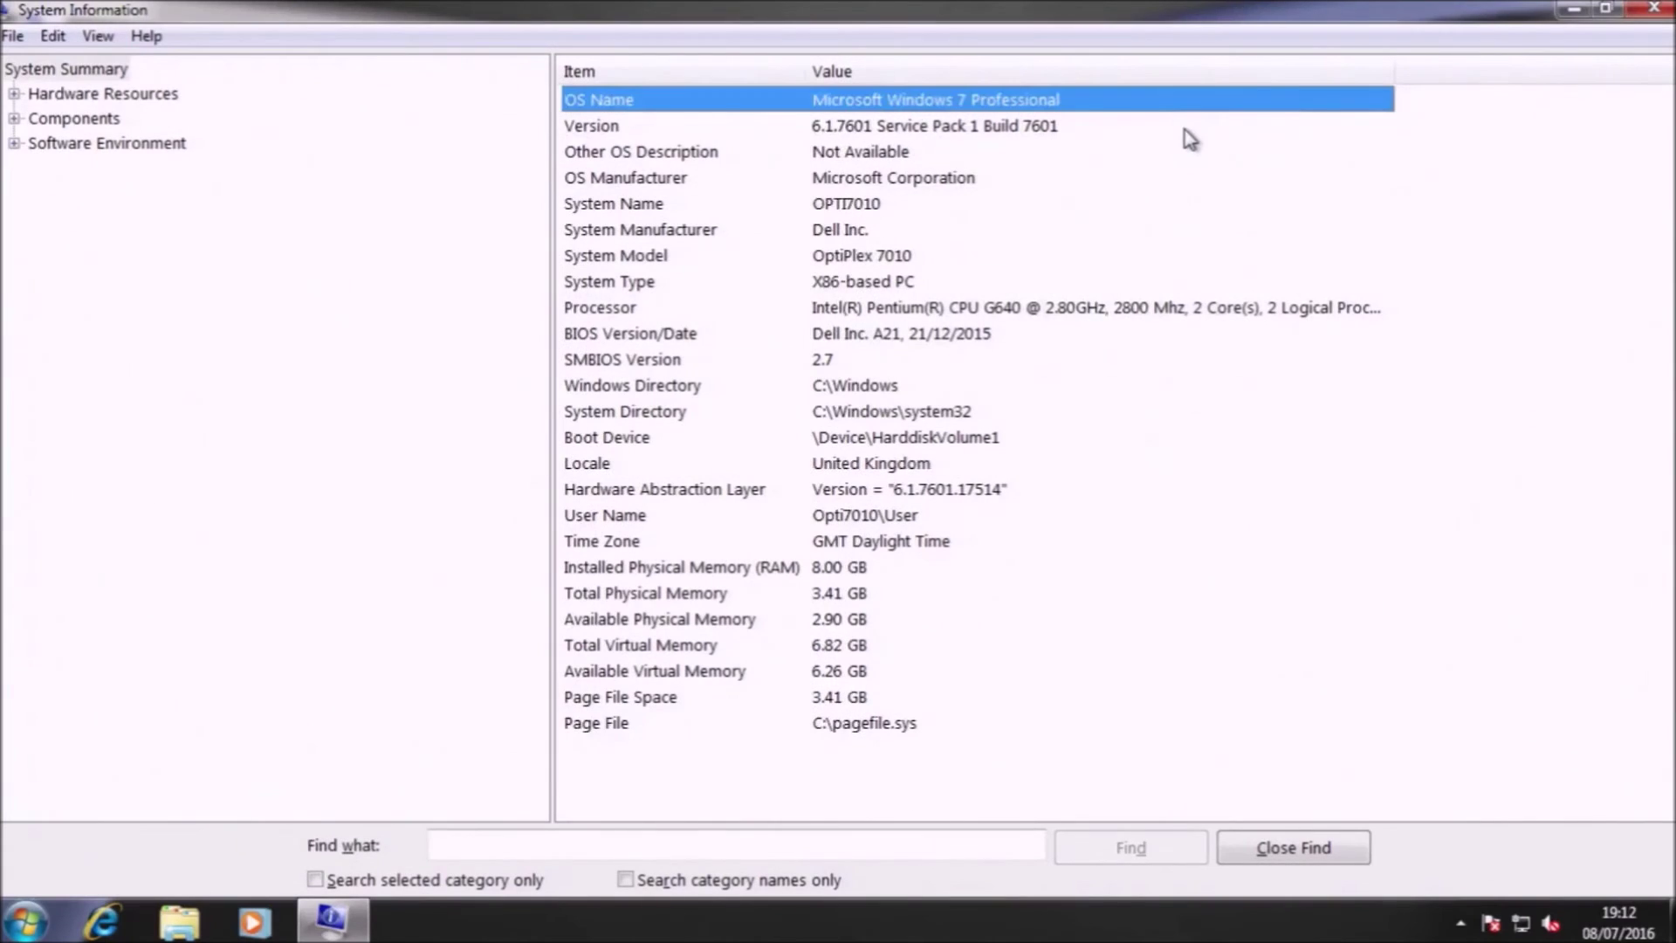
left_click(1187, 131)
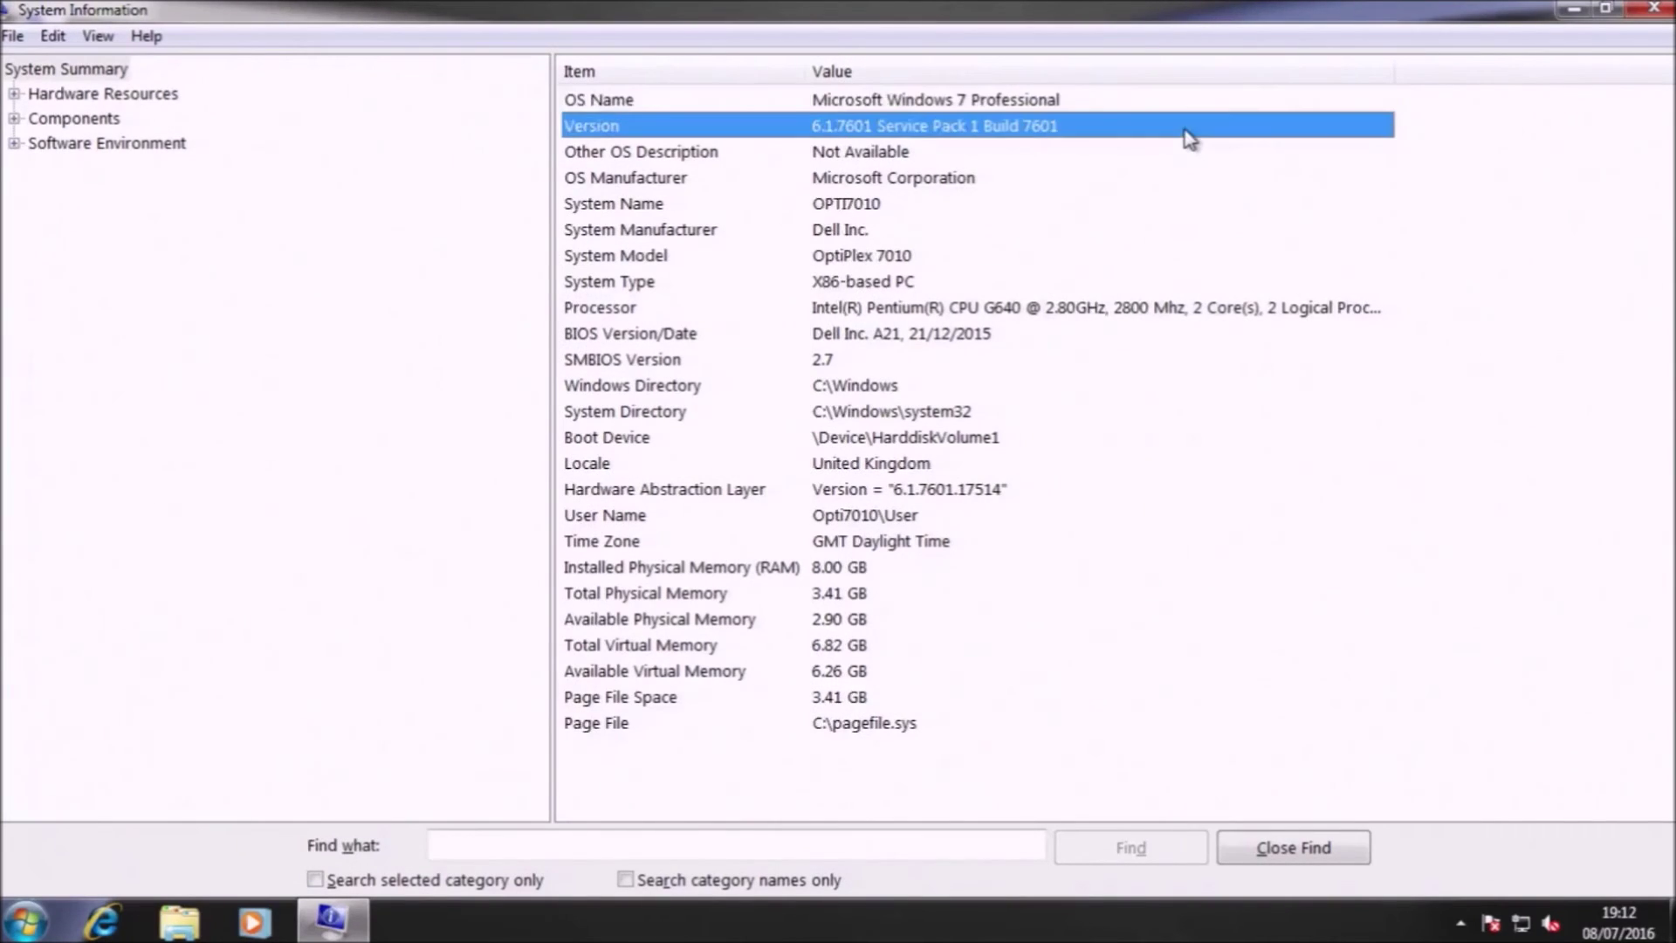
left_click(1174, 231)
left_click(1189, 259)
left_click(1185, 305)
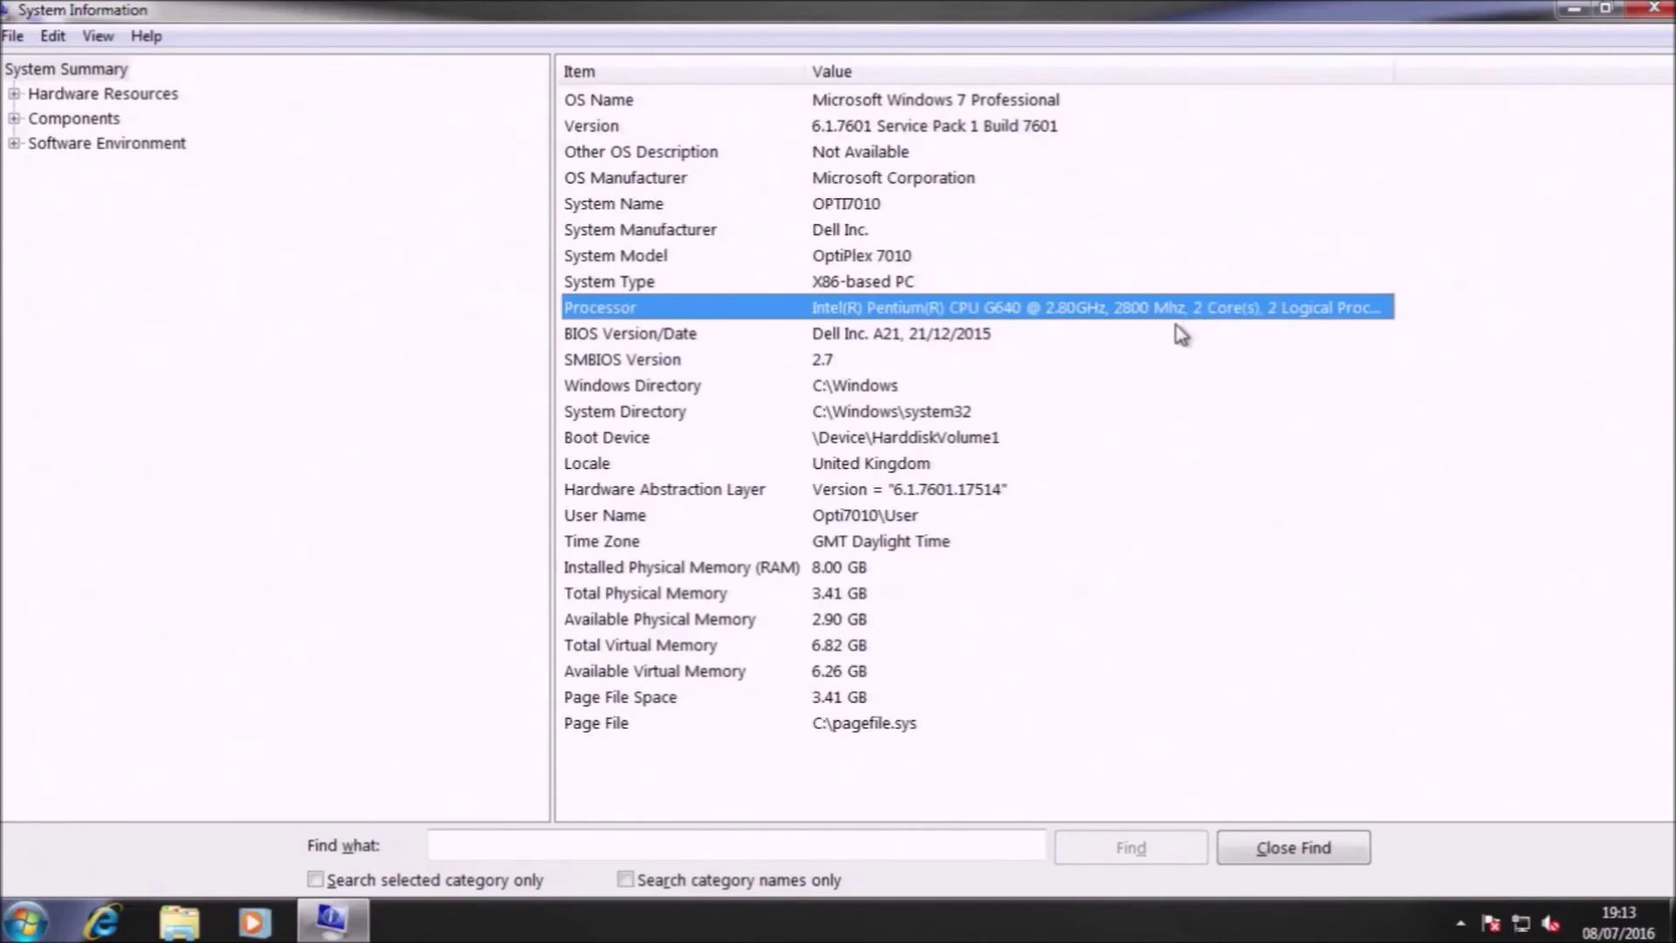
left_click(1175, 333)
left_click(1171, 359)
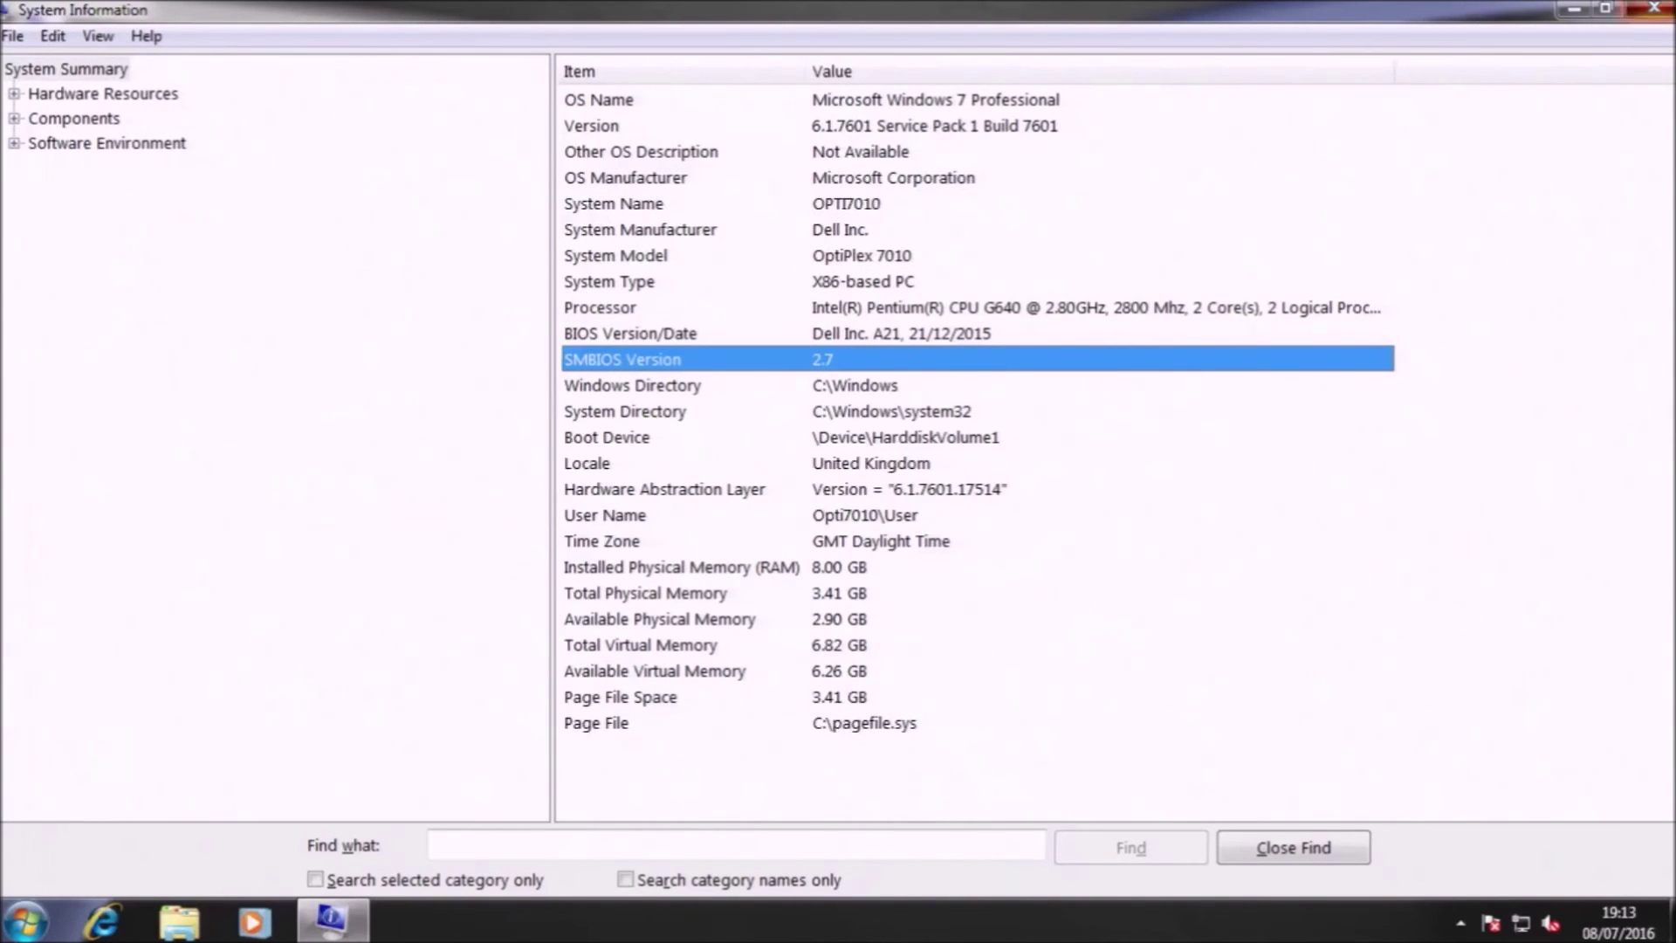
Close System Information and restart the PC into Dell BIOS Setup
left_click(1652, 8)
left_click(25, 920)
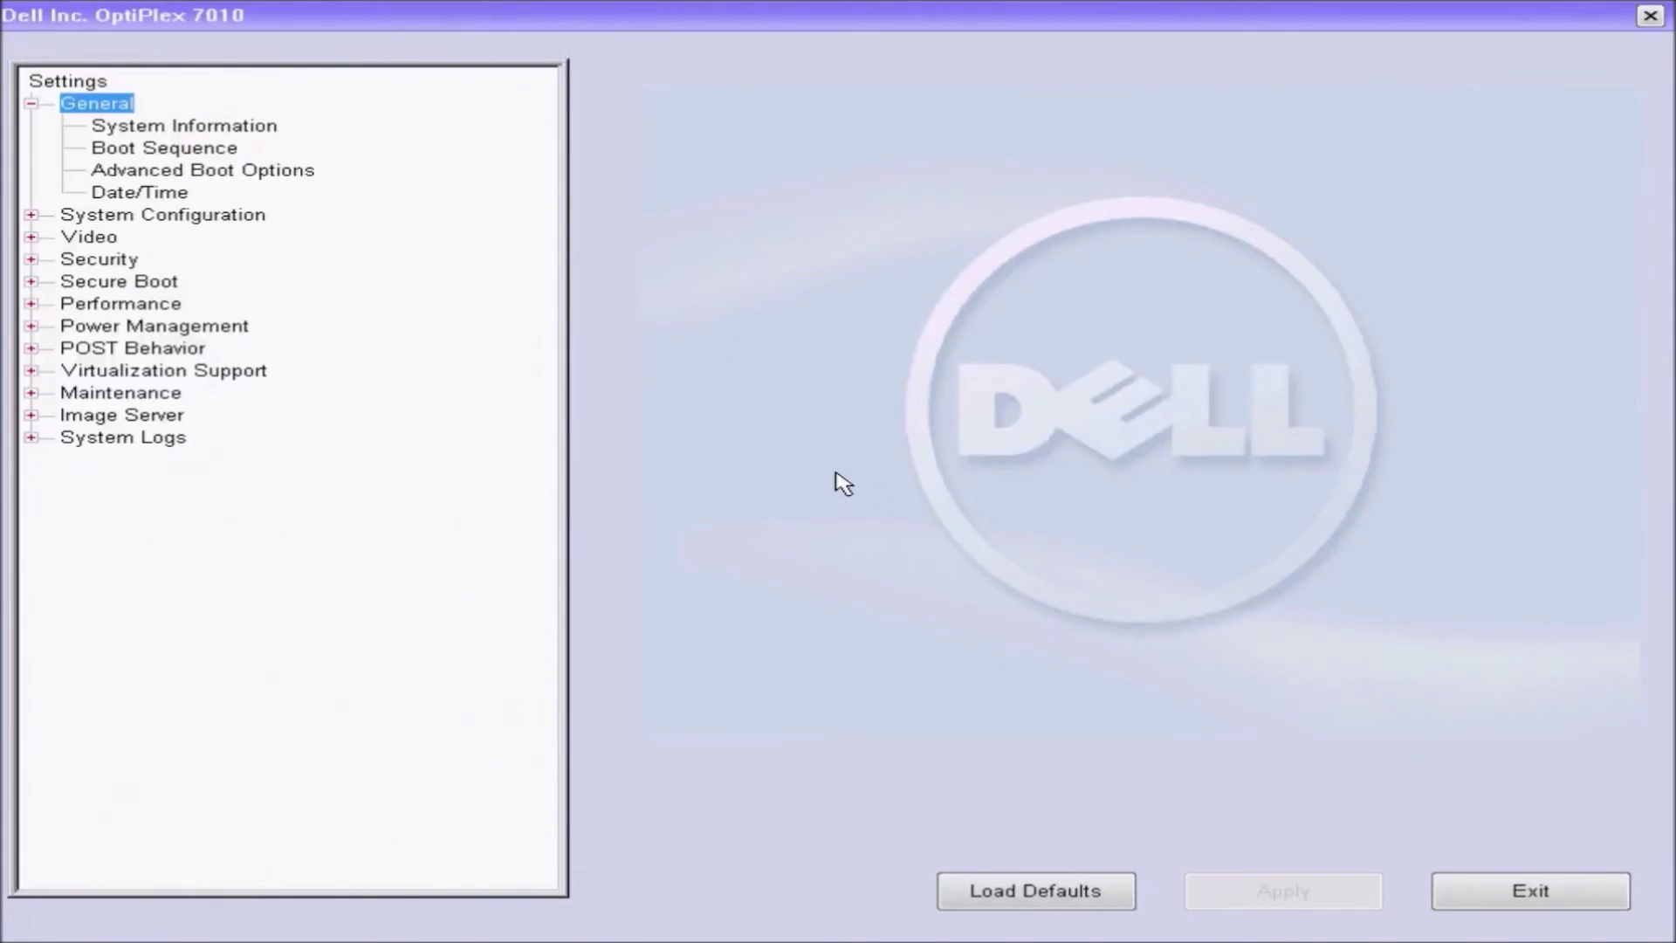
left_click(70, 82)
Set the Boot Sequence boot list option to UEFI
key("Down")
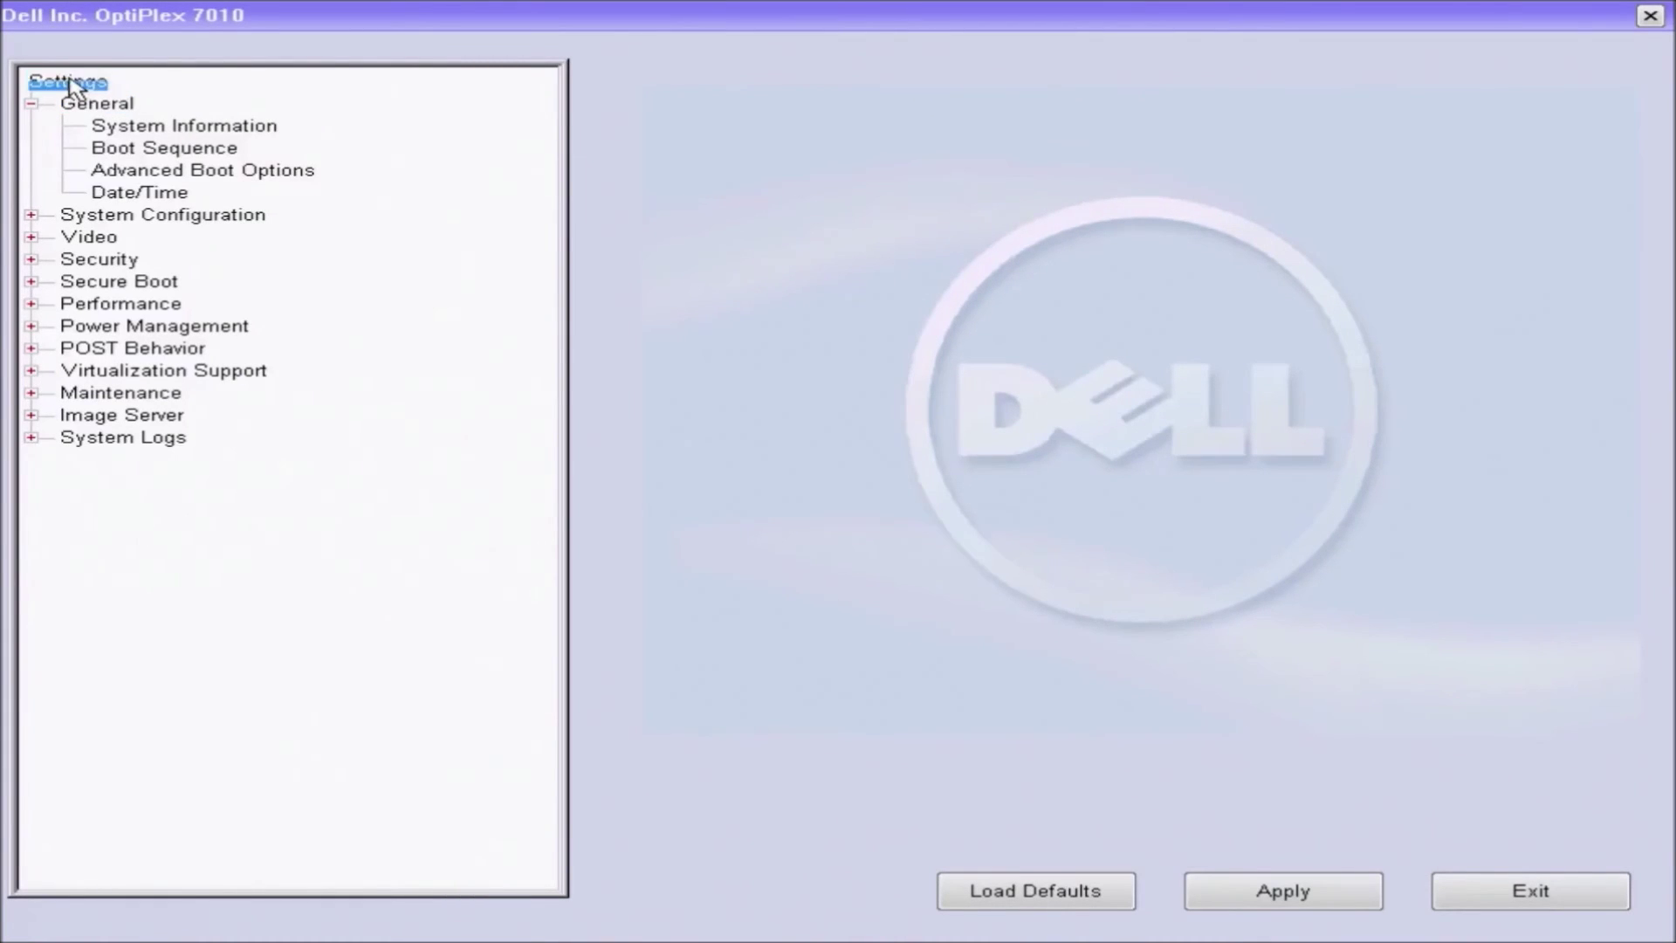
key("Left")
key("Up")
key("Down")
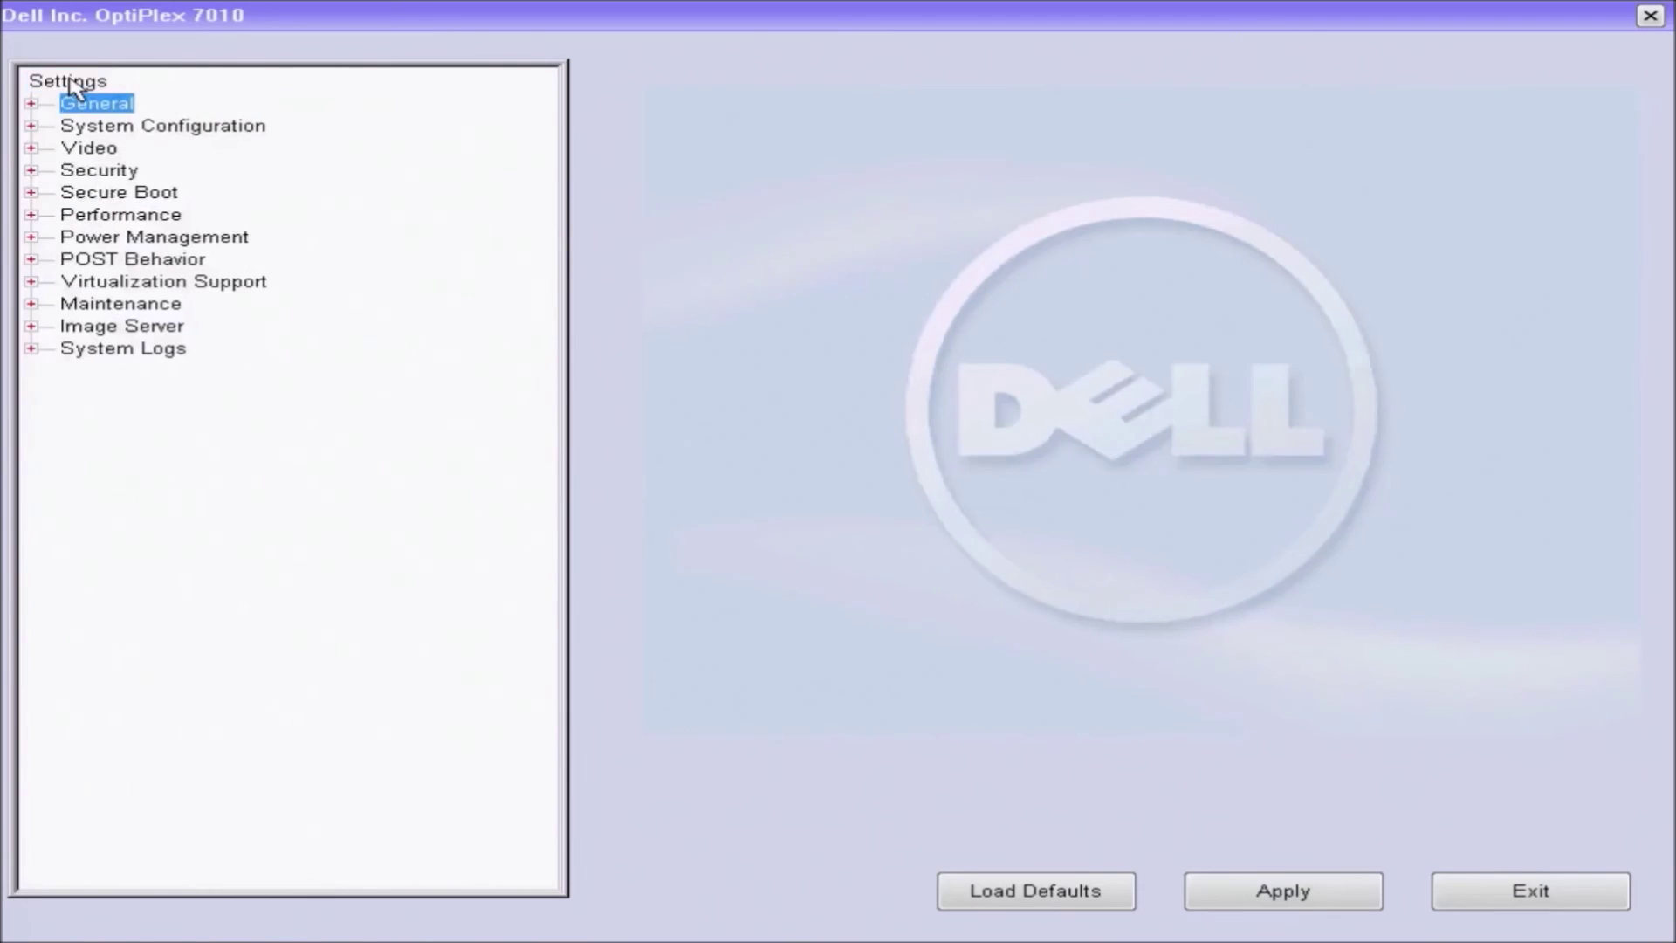
key("Right")
key("Down")
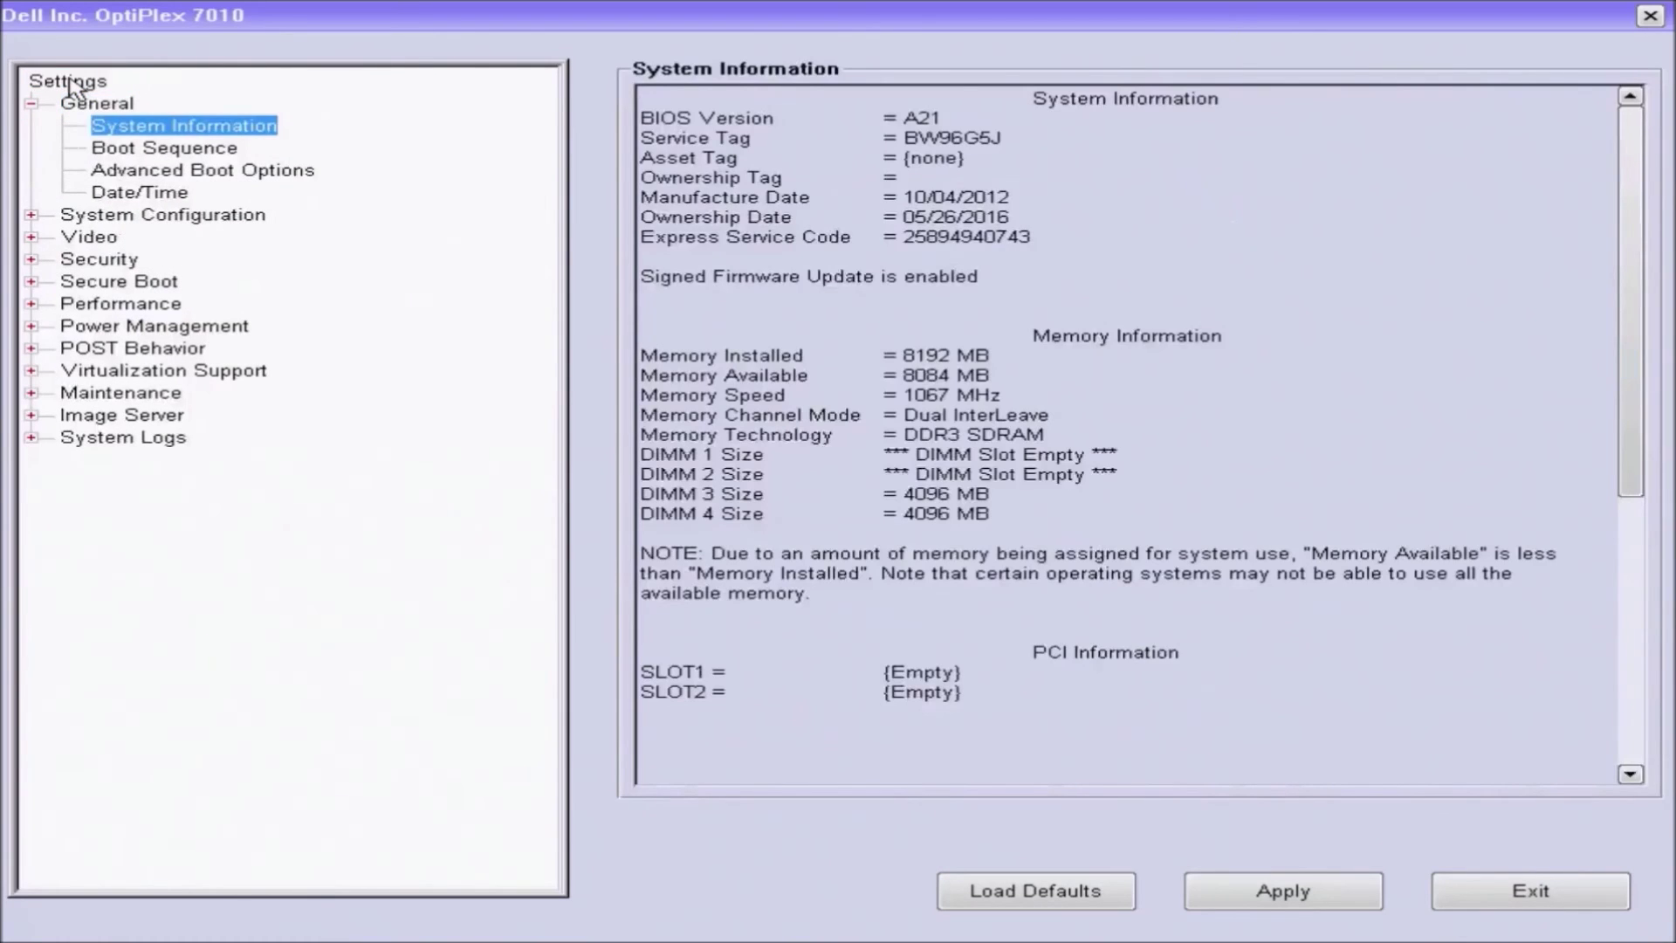
key("Down")
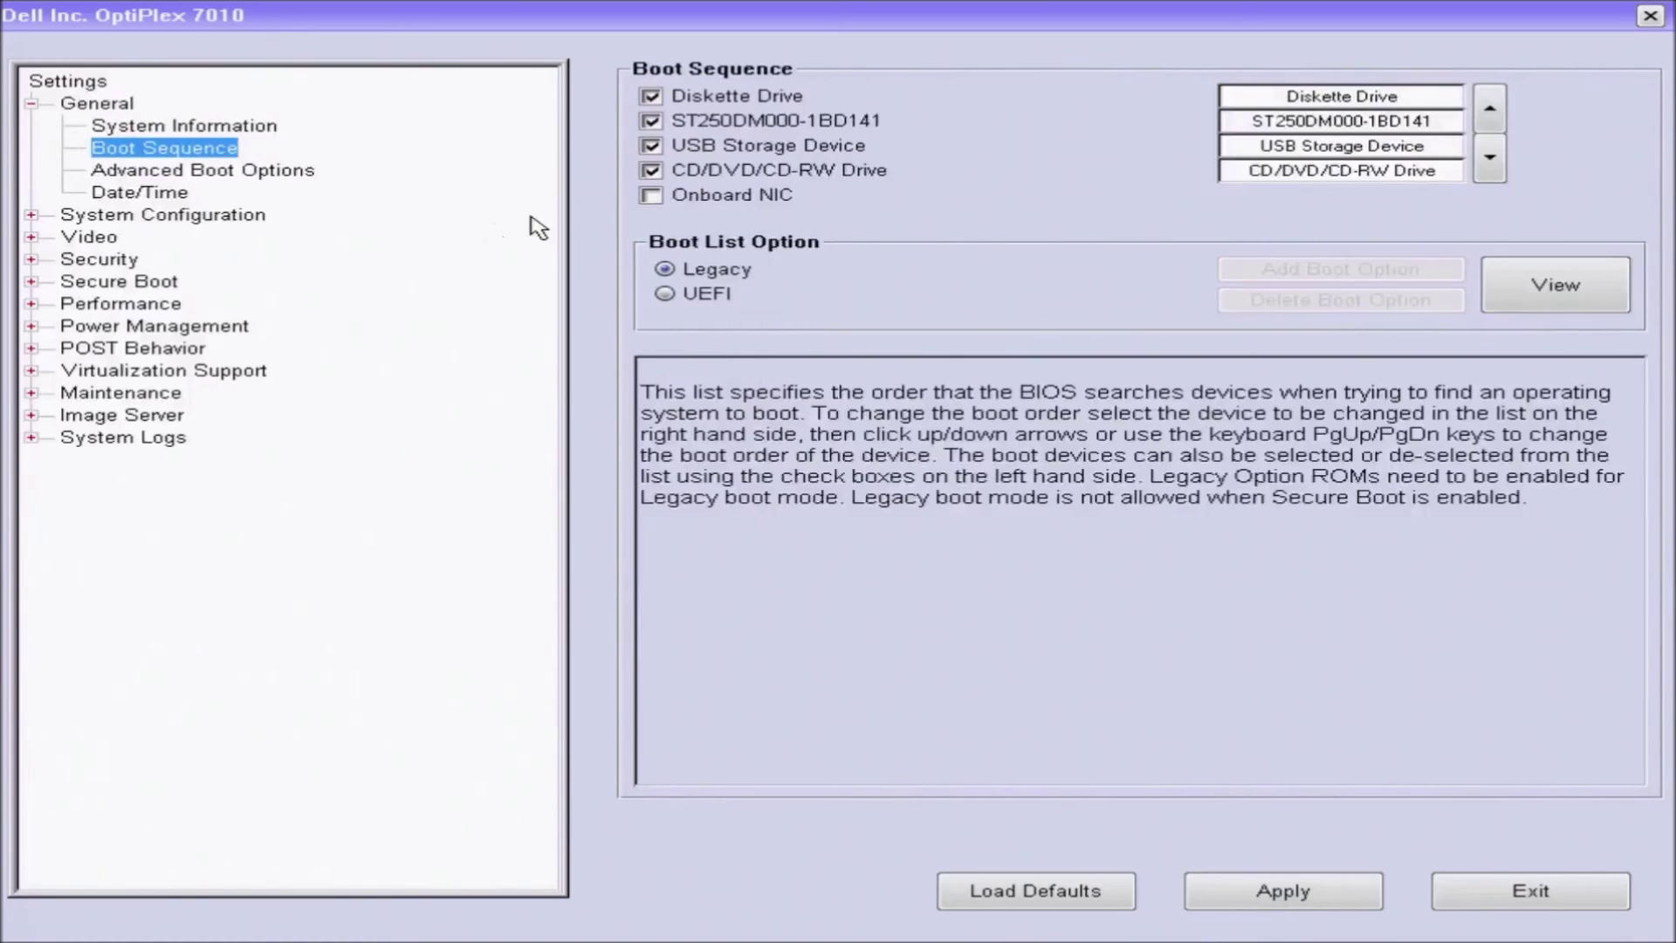
left_click(678, 291)
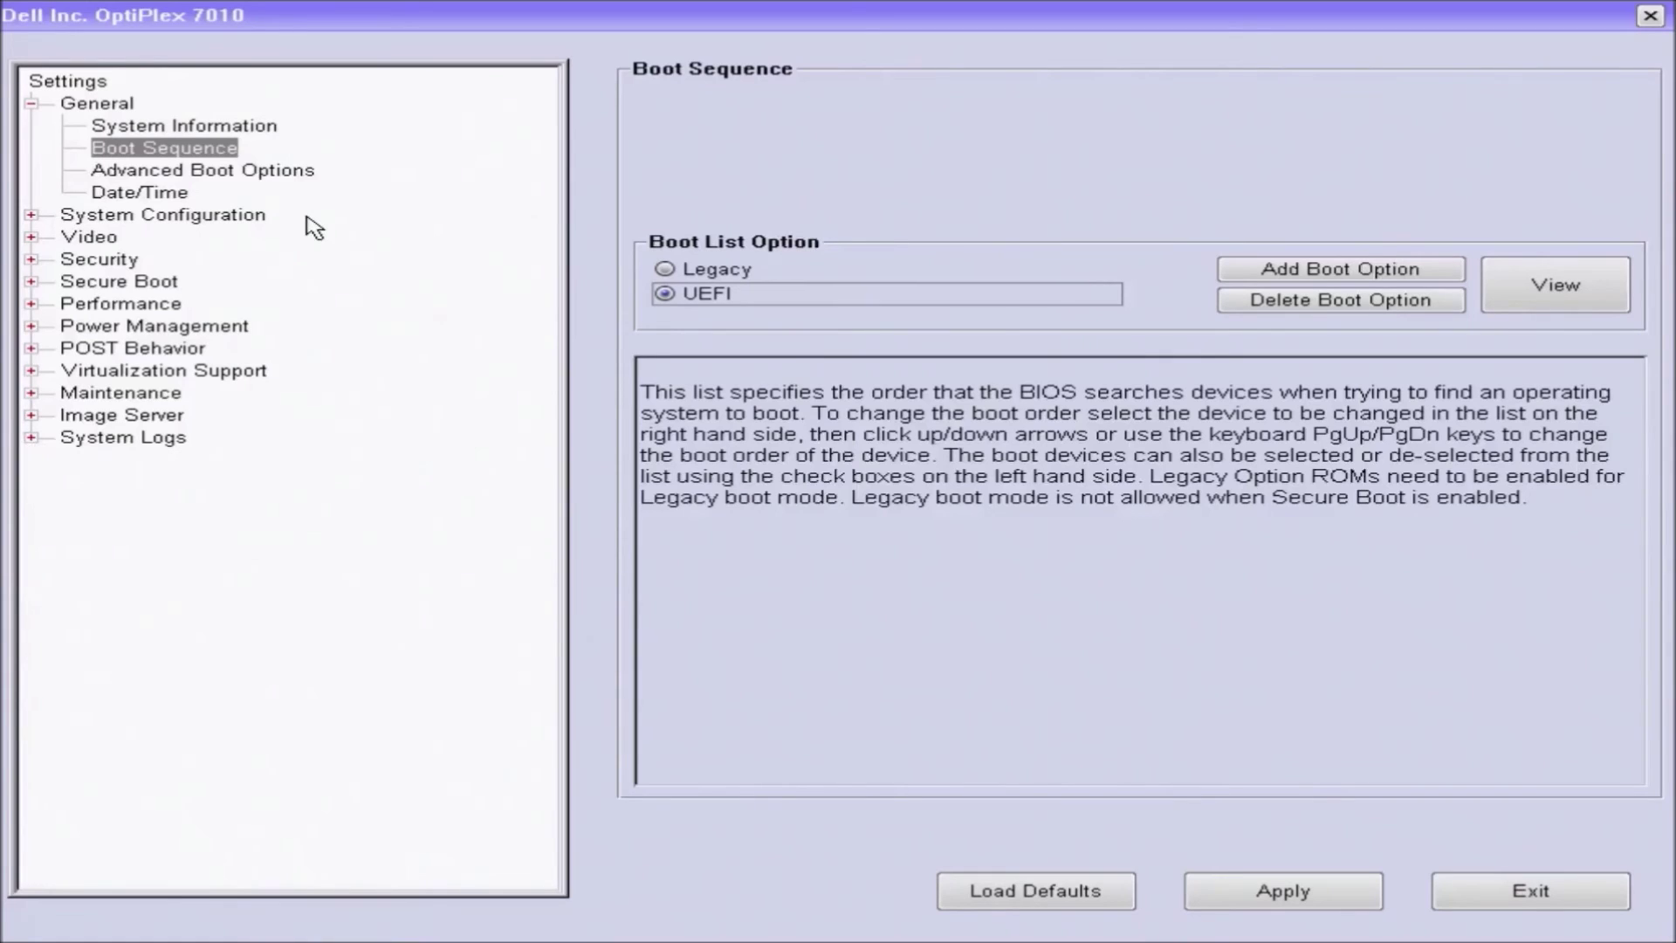
Uncheck Enable Legacy Option ROMs under Advanced Boot Options
key("Tab")
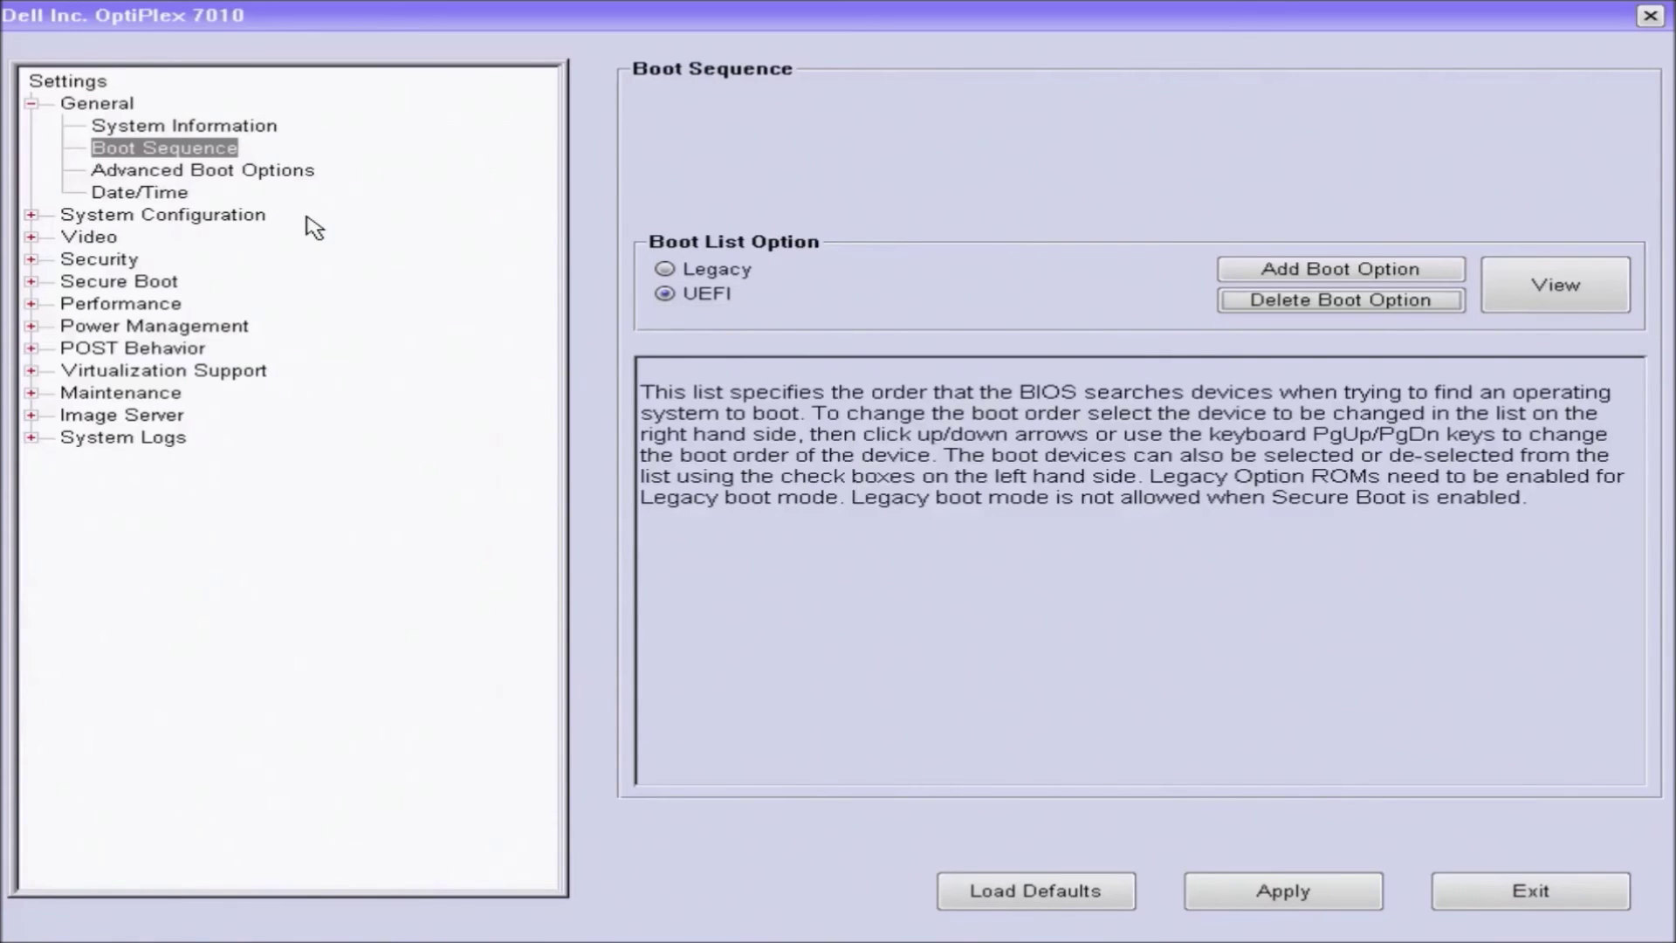
left_click(216, 157)
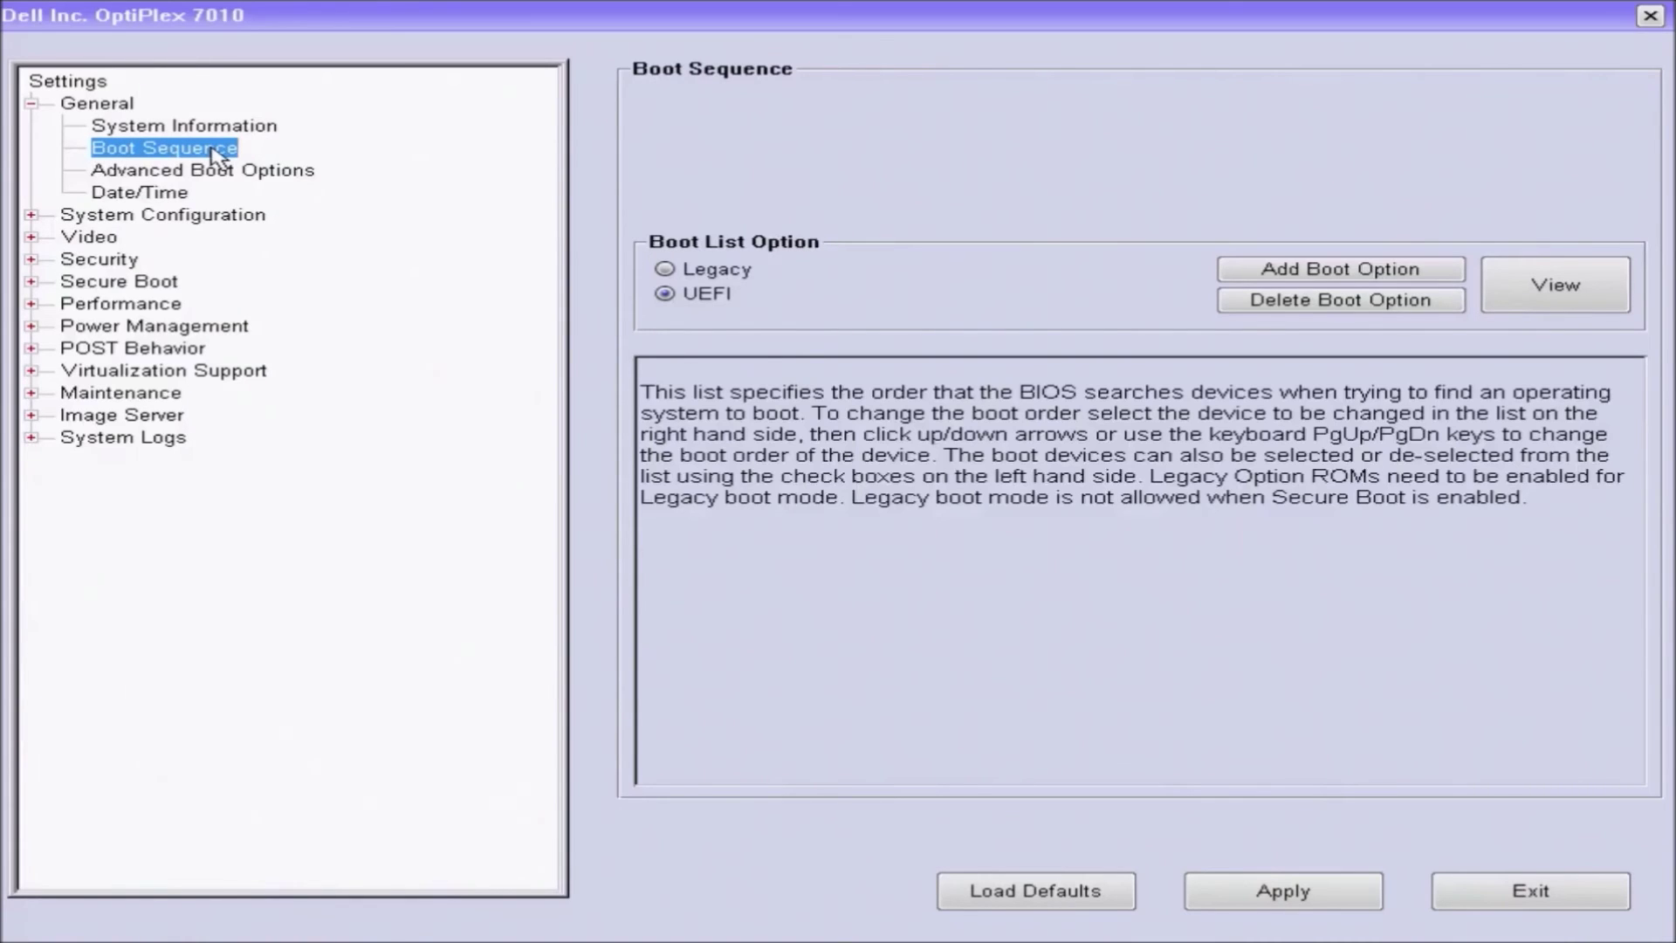
key("Down")
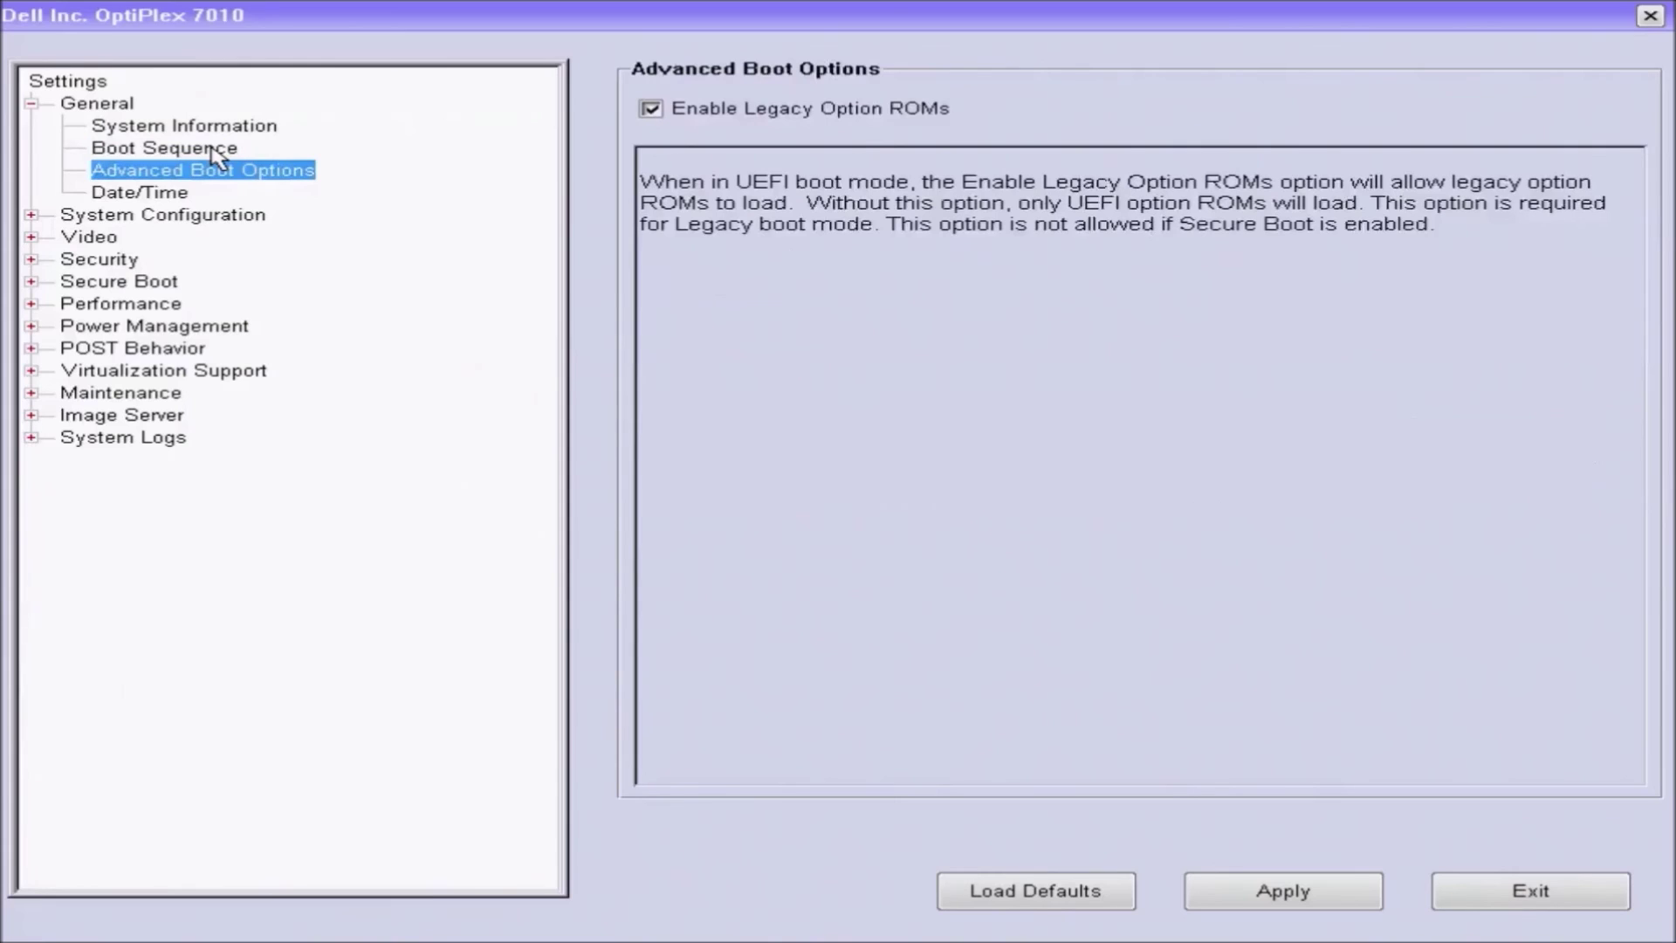
left_click(775, 119)
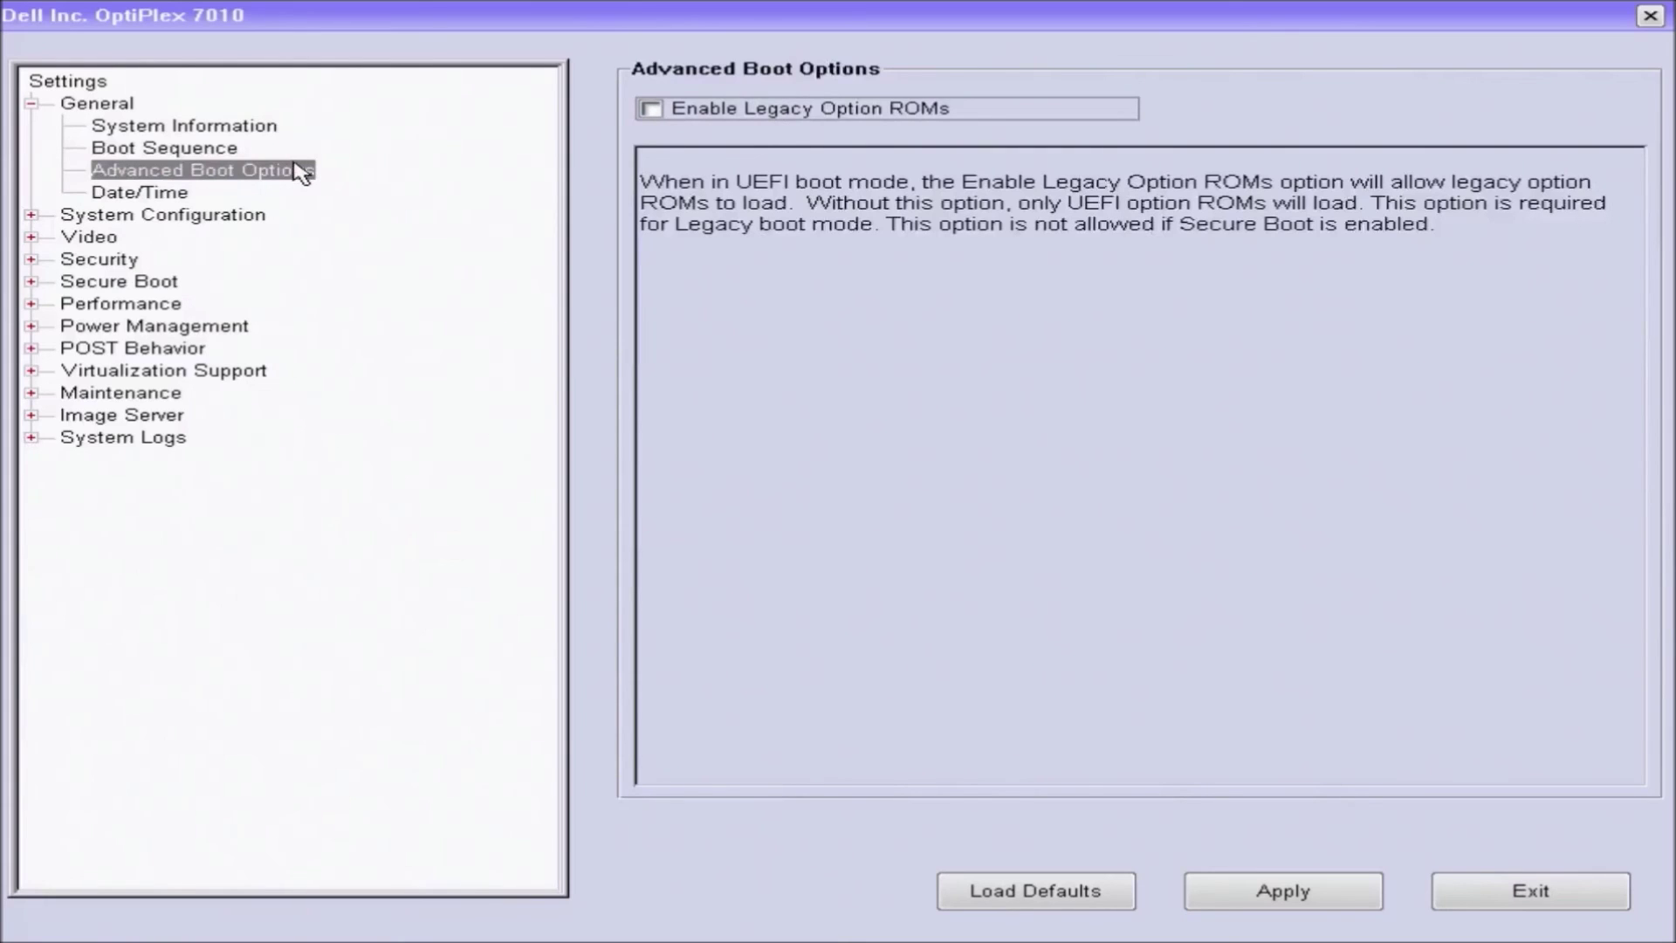
left_click(301, 171)
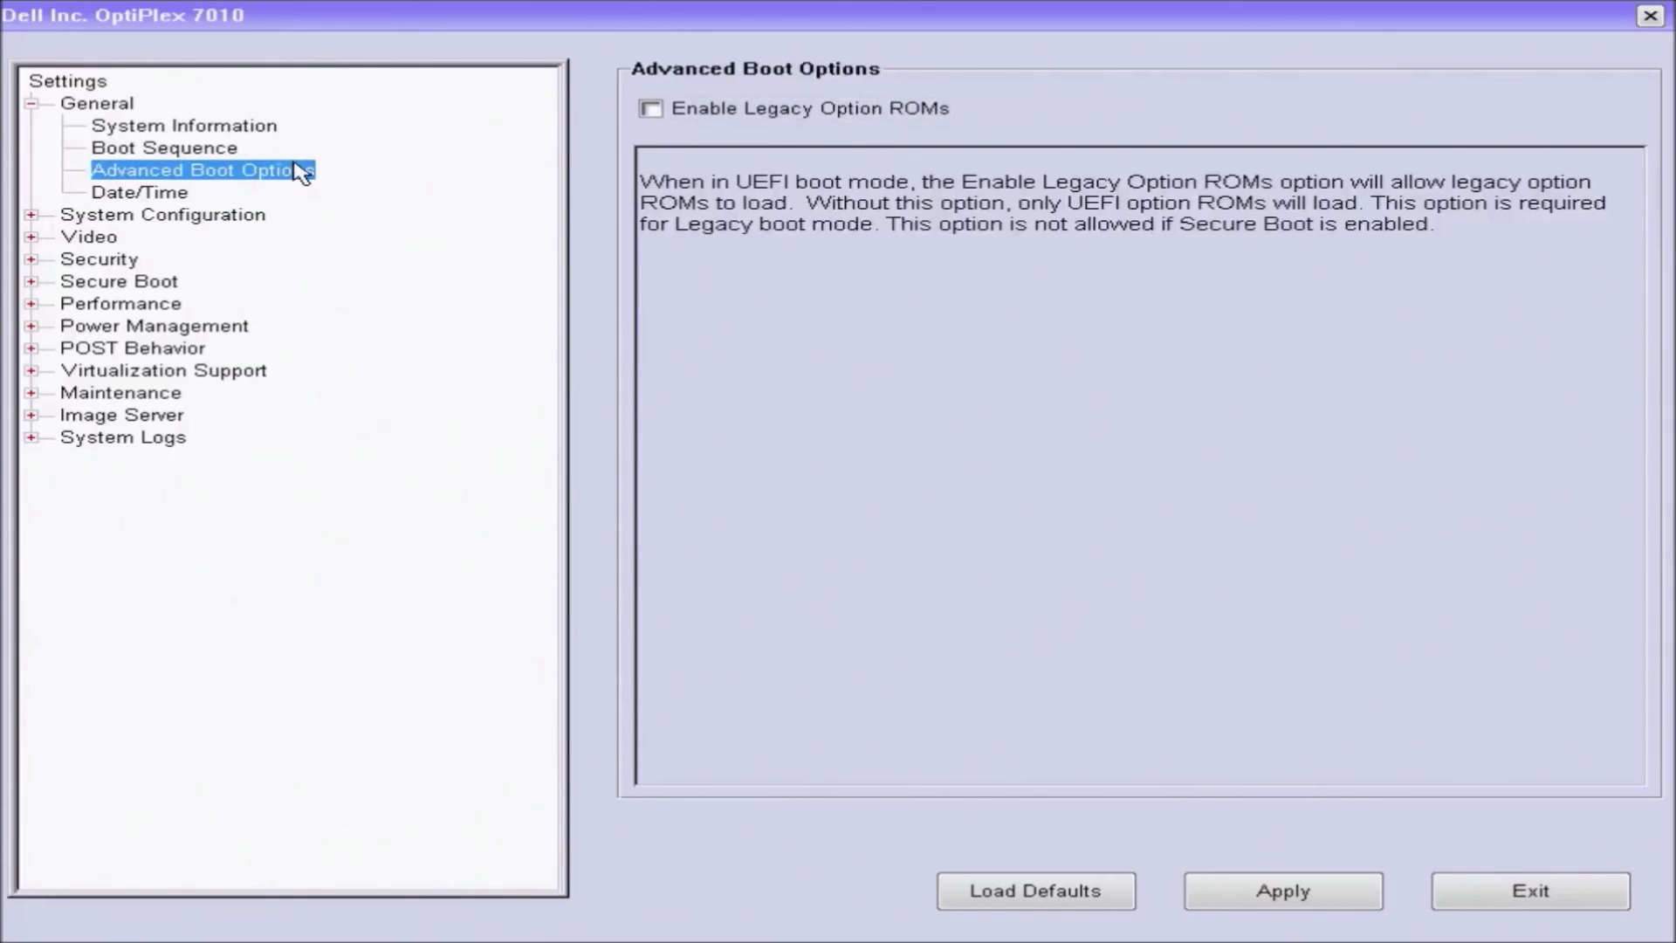
key("Down")
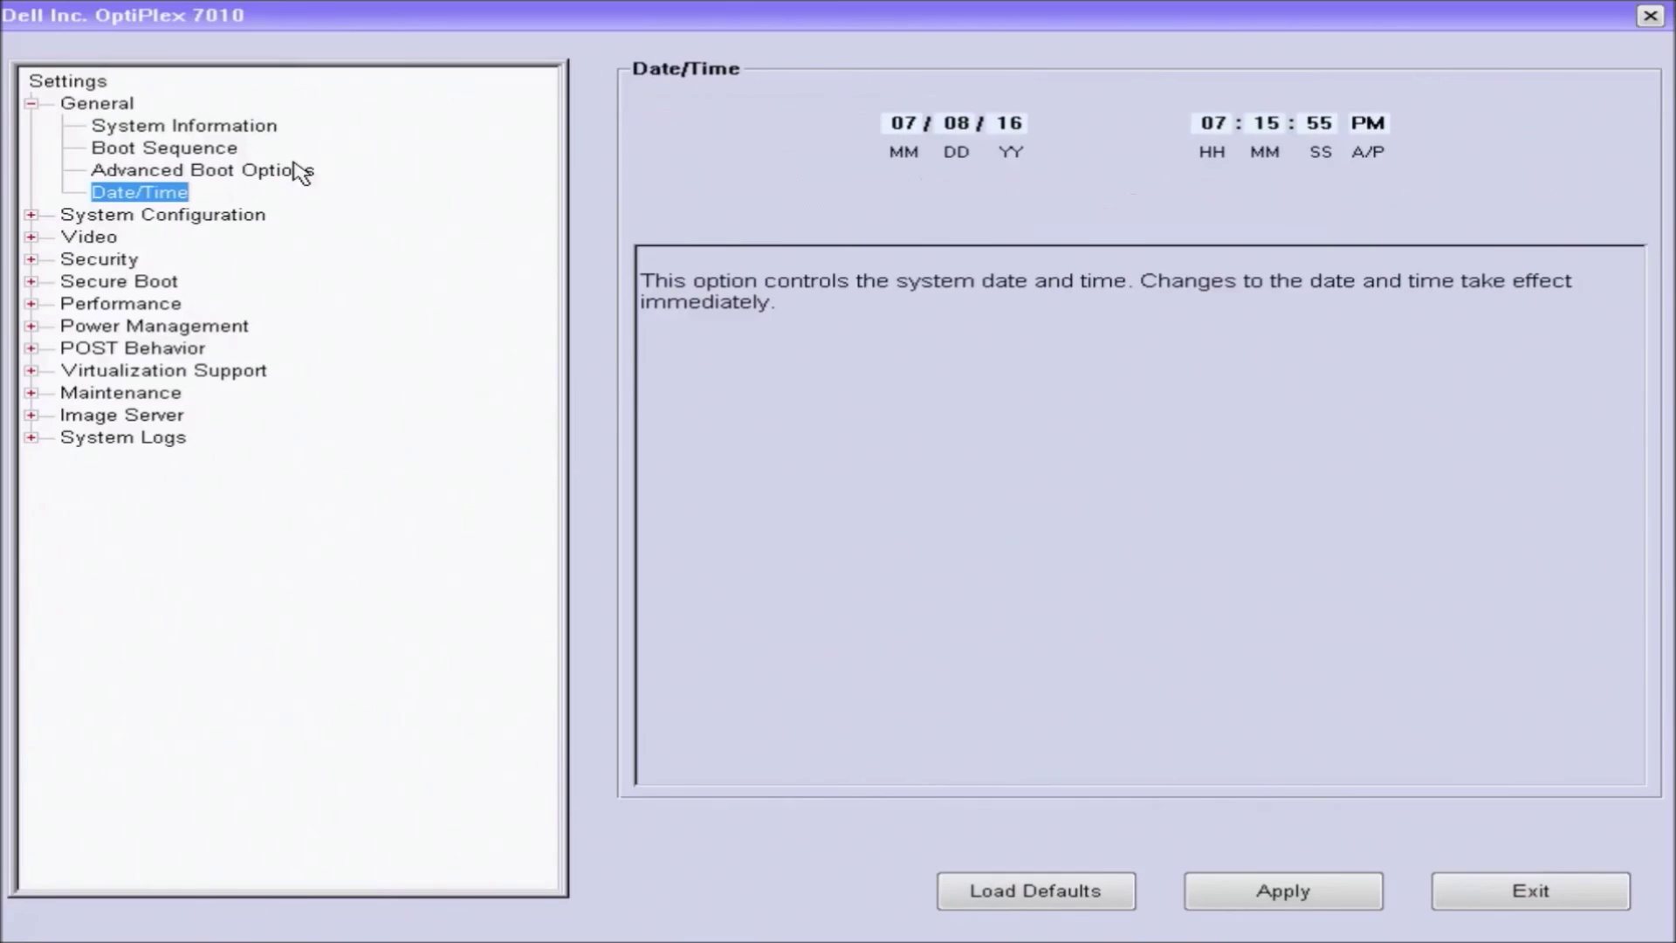
Step through Integrated NIC, Serial Port, SATA, Drives, SMART, USB and Audio pages, then expand Secure Boot
key("Down")
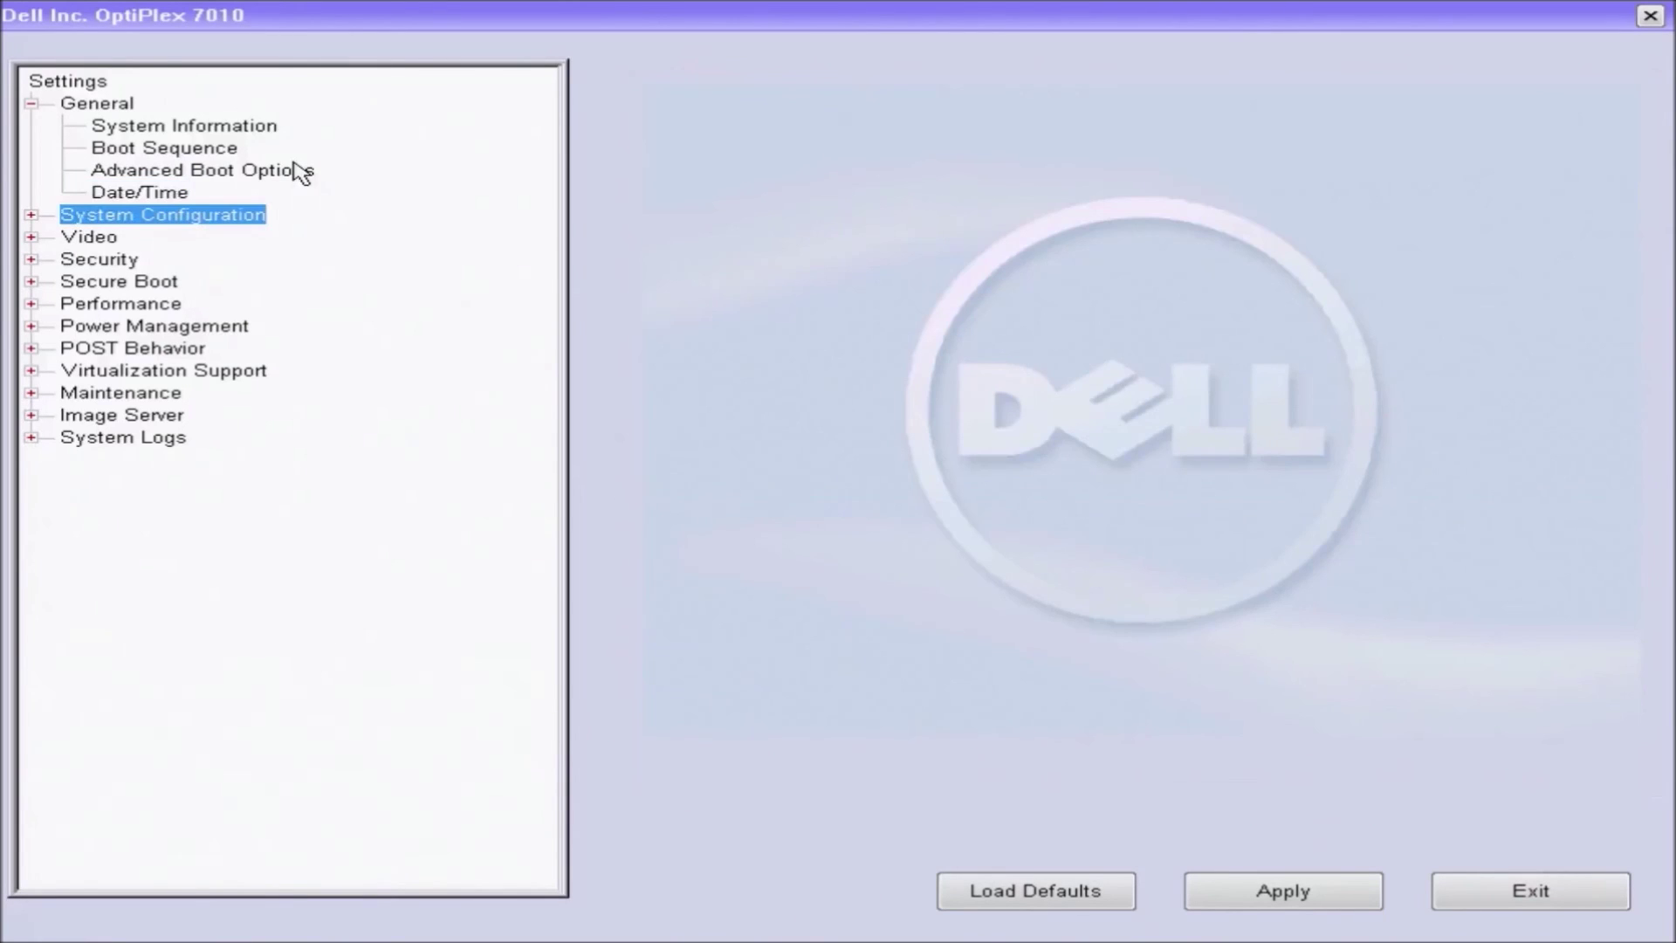
key("Right")
key("Down")
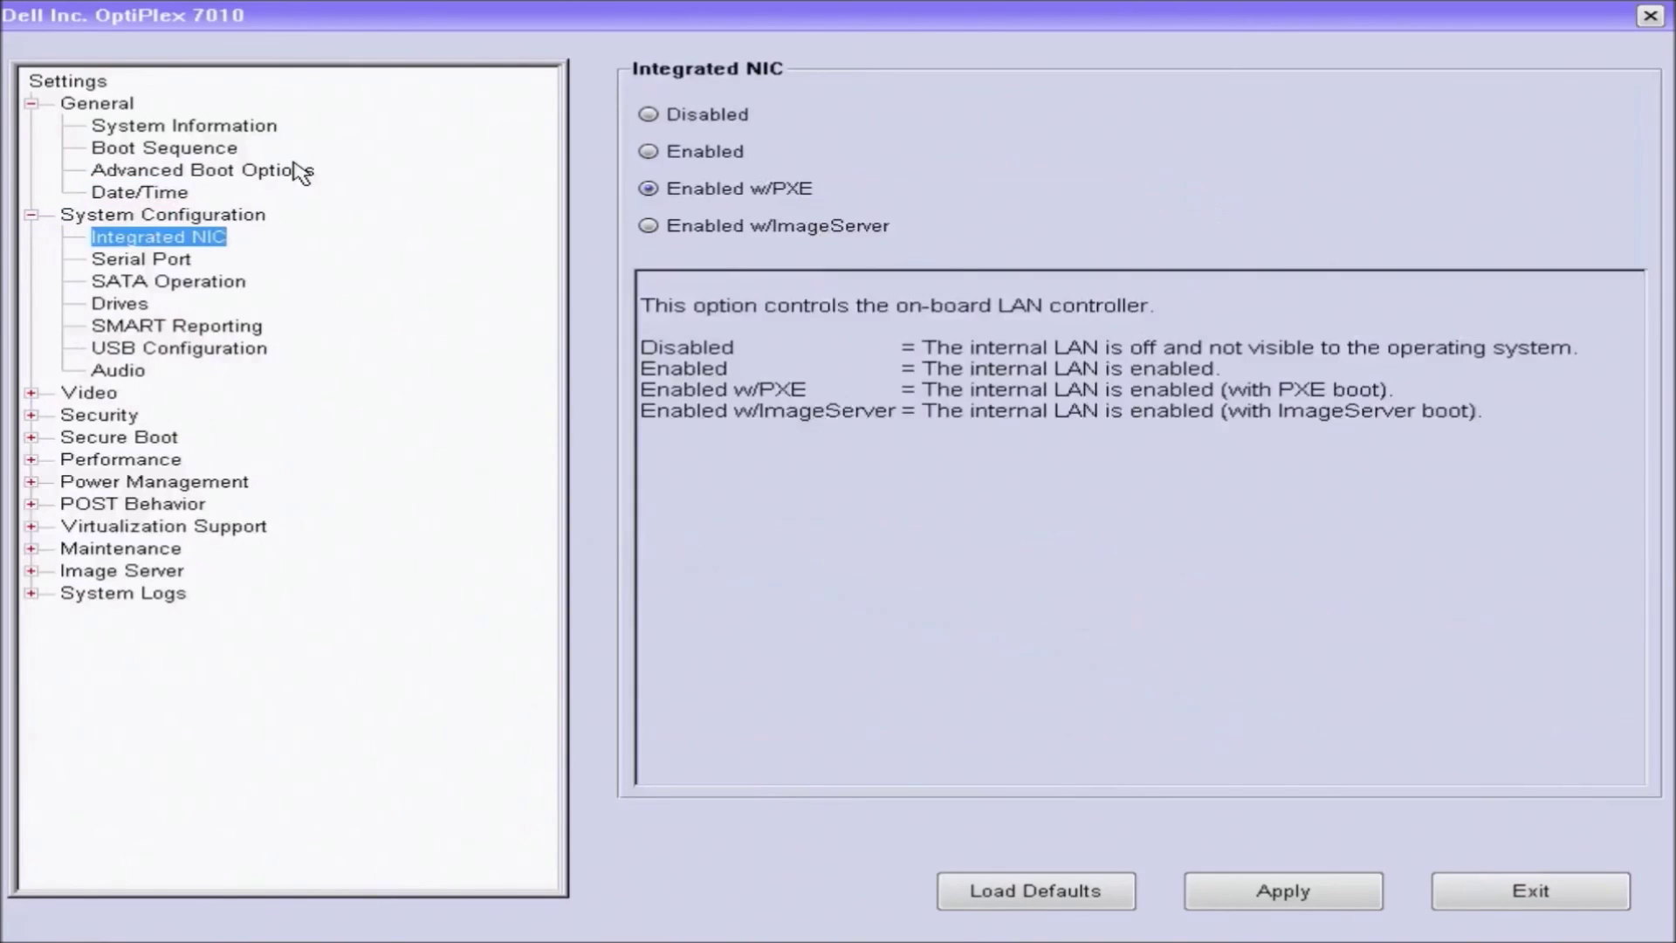
key("Down")
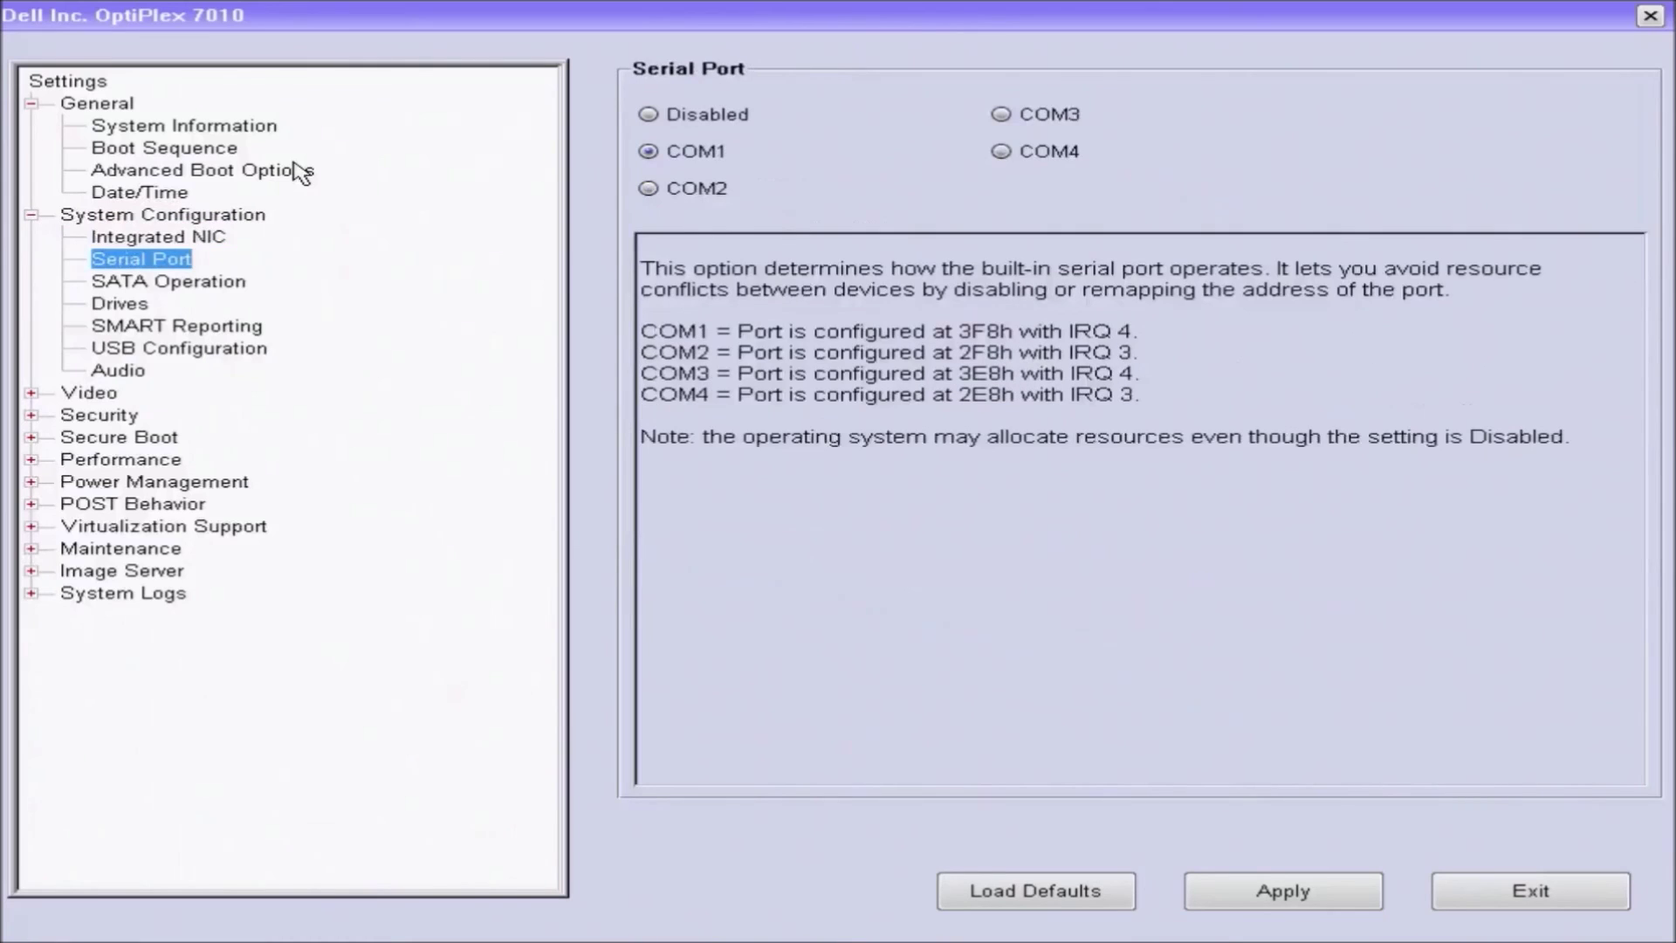
key("Down")
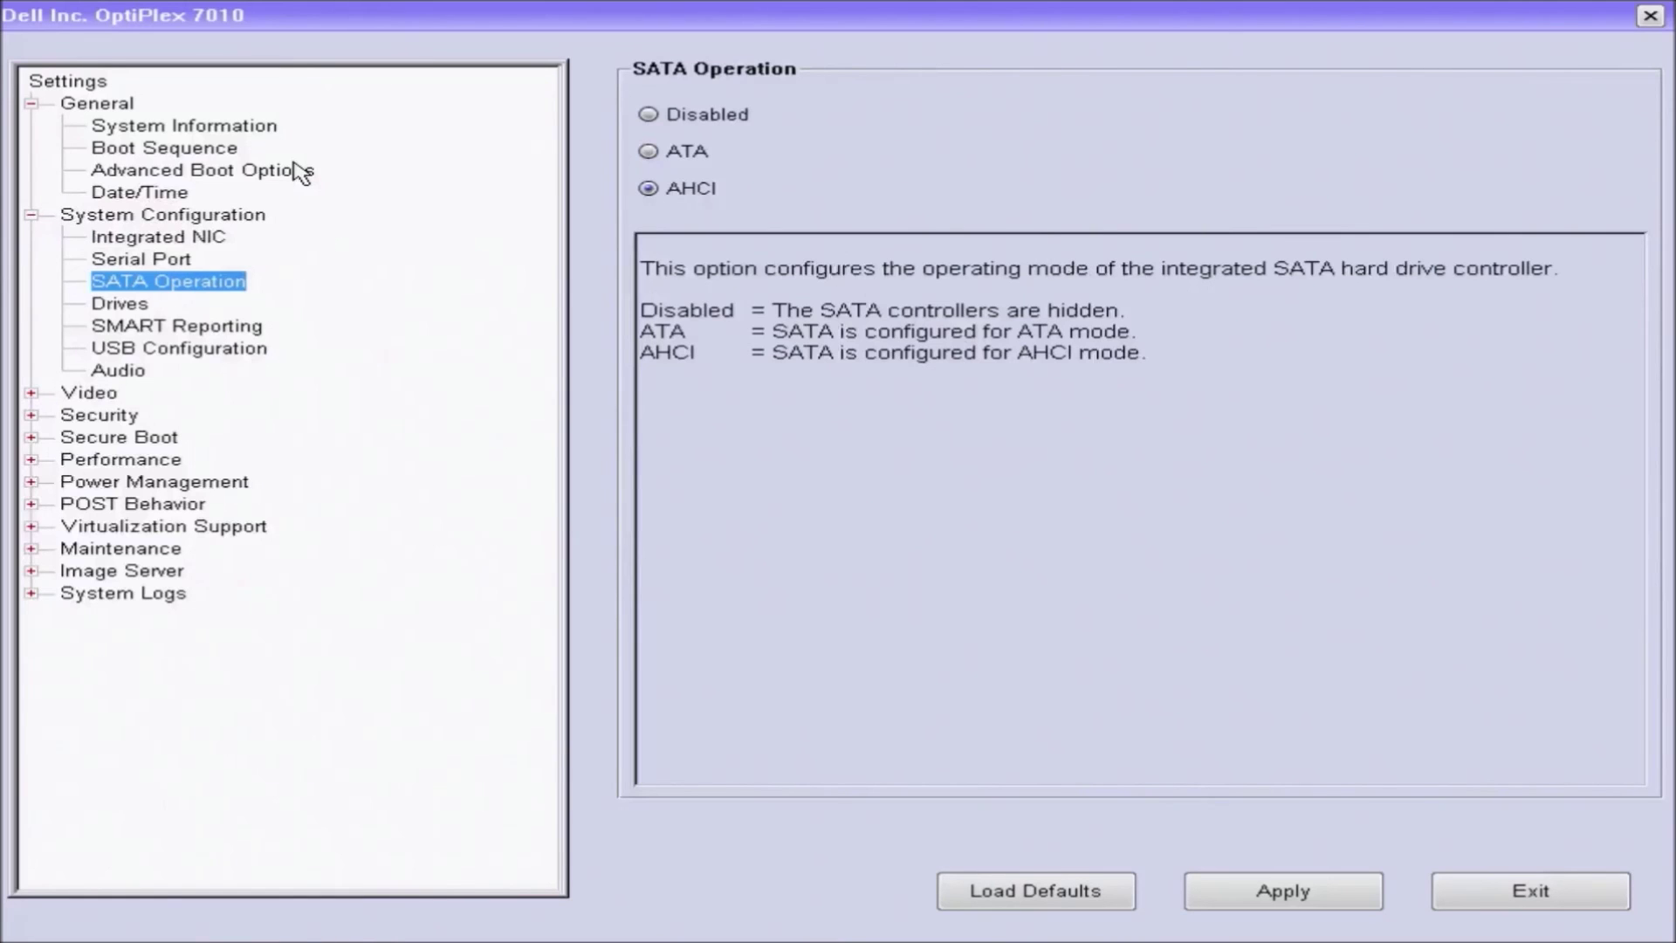
key("Down")
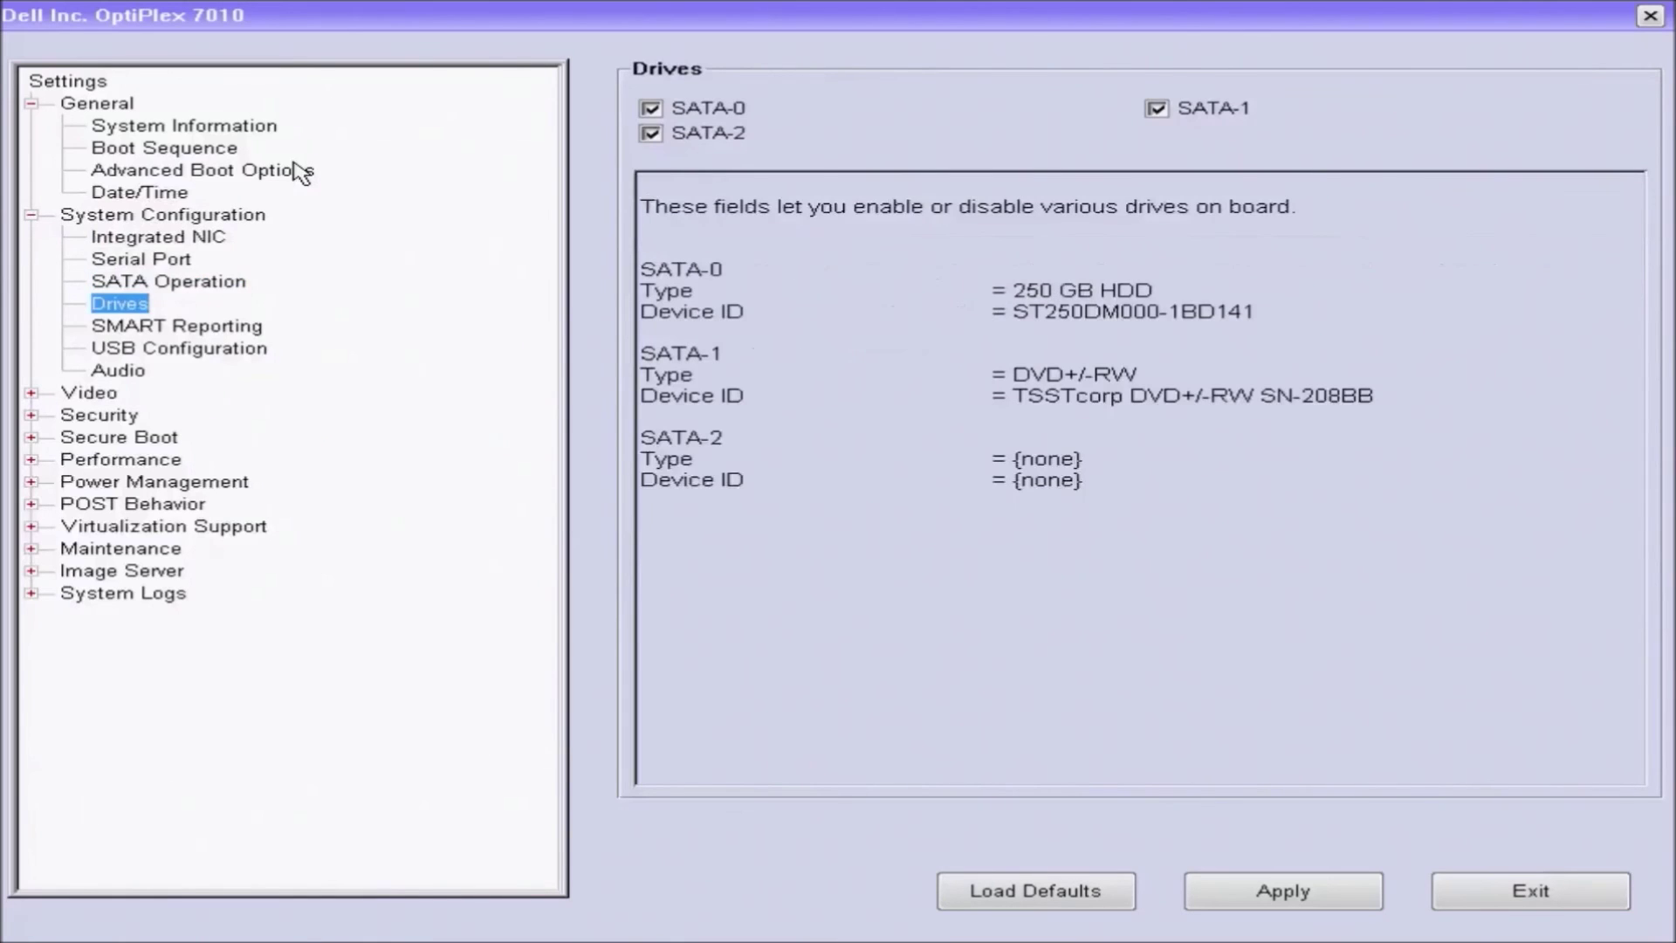
key("Up")
key("Down")
key("Down")
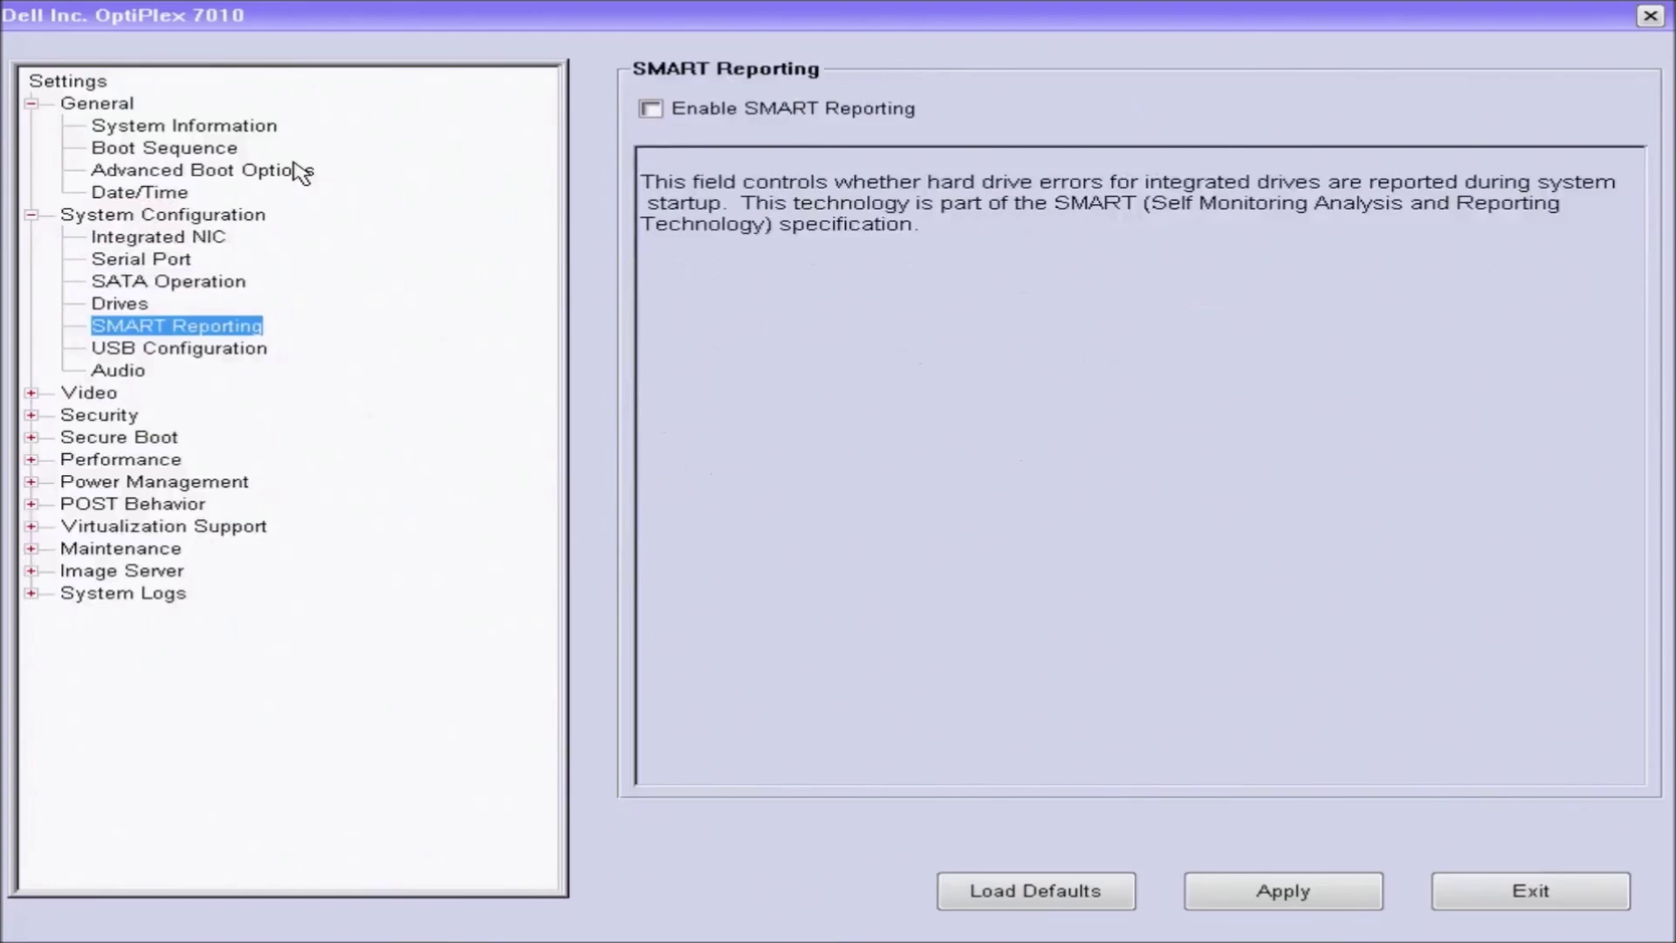
key("Down")
key("Down")
key("Down")
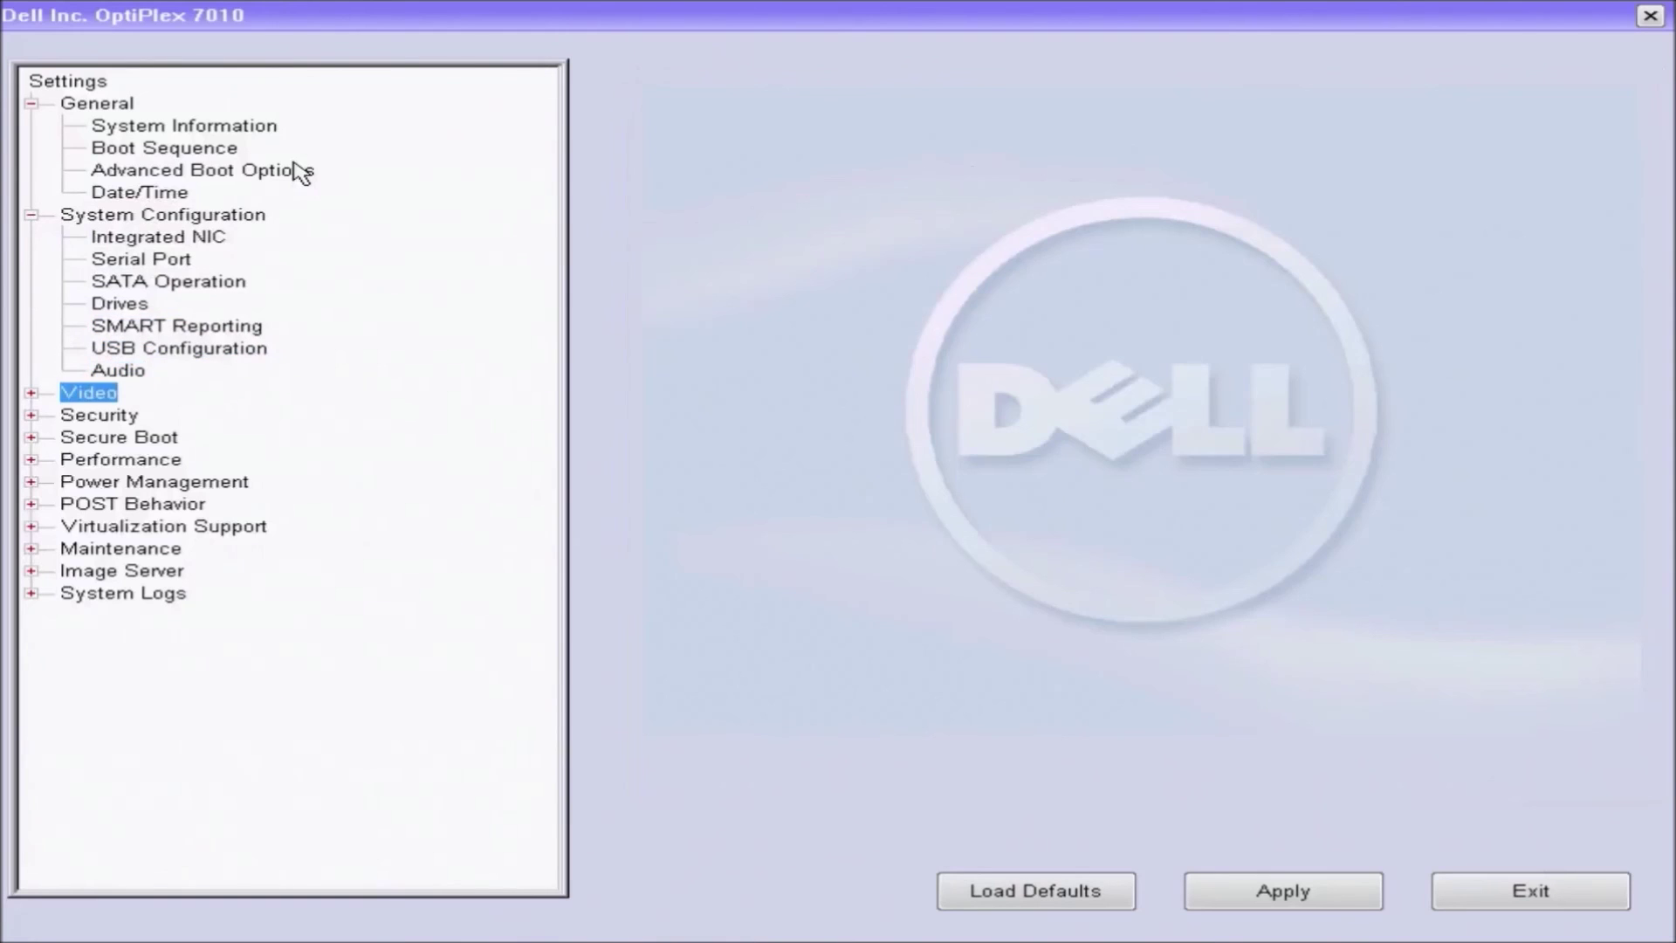
key("Down")
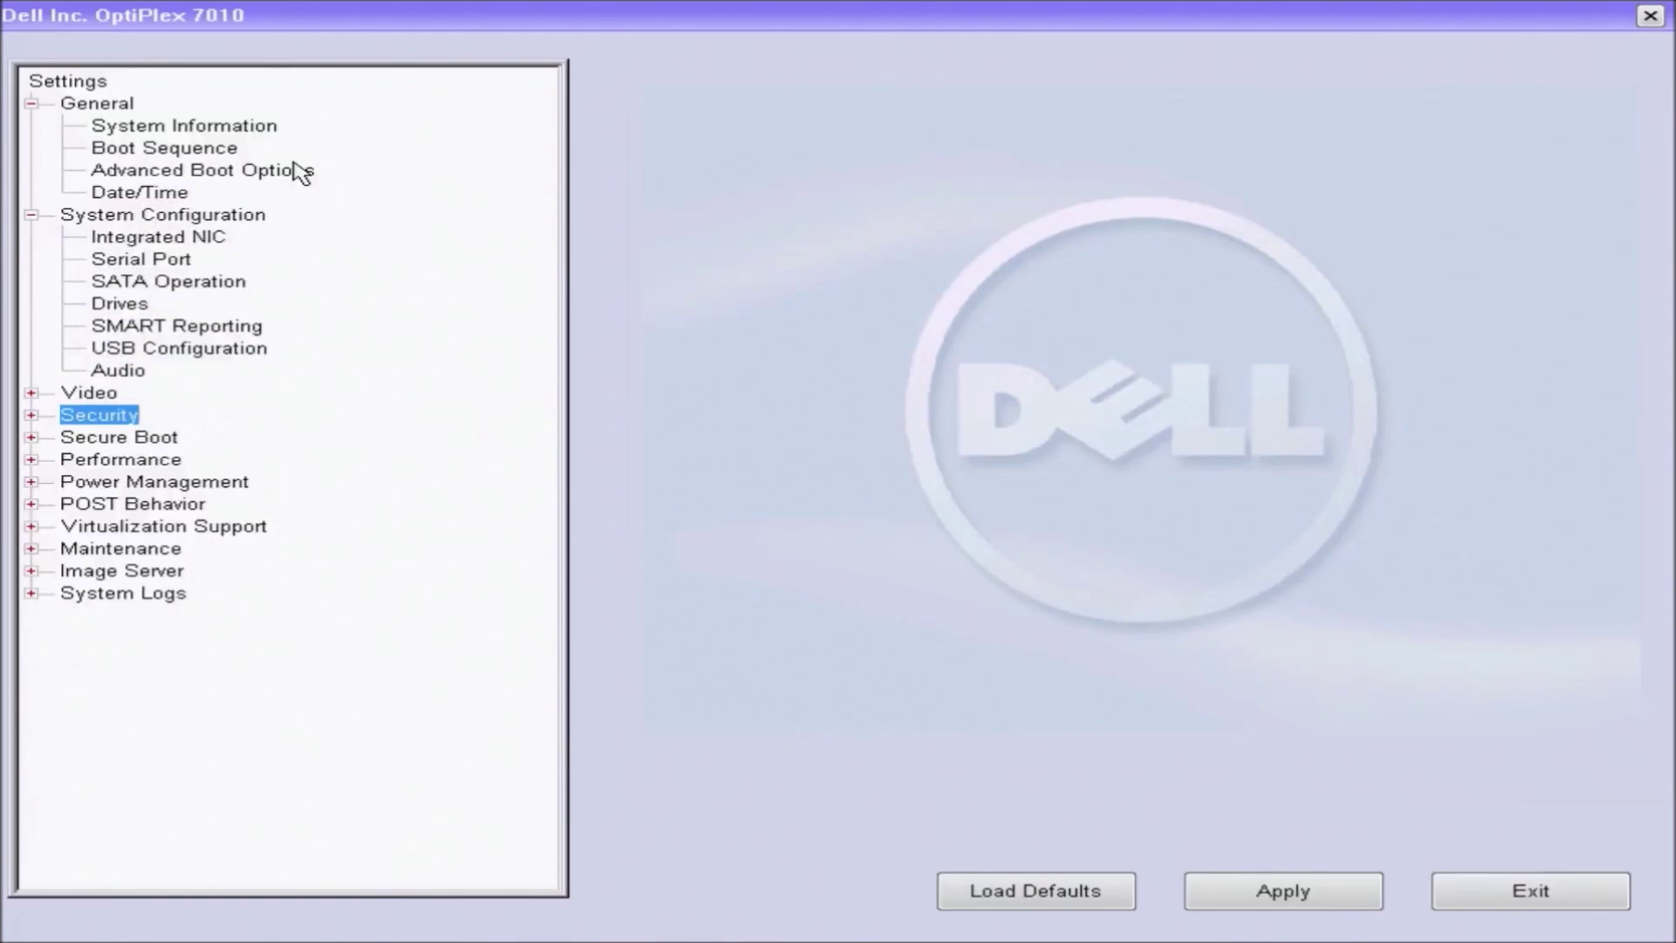
key("Down")
key("Right")
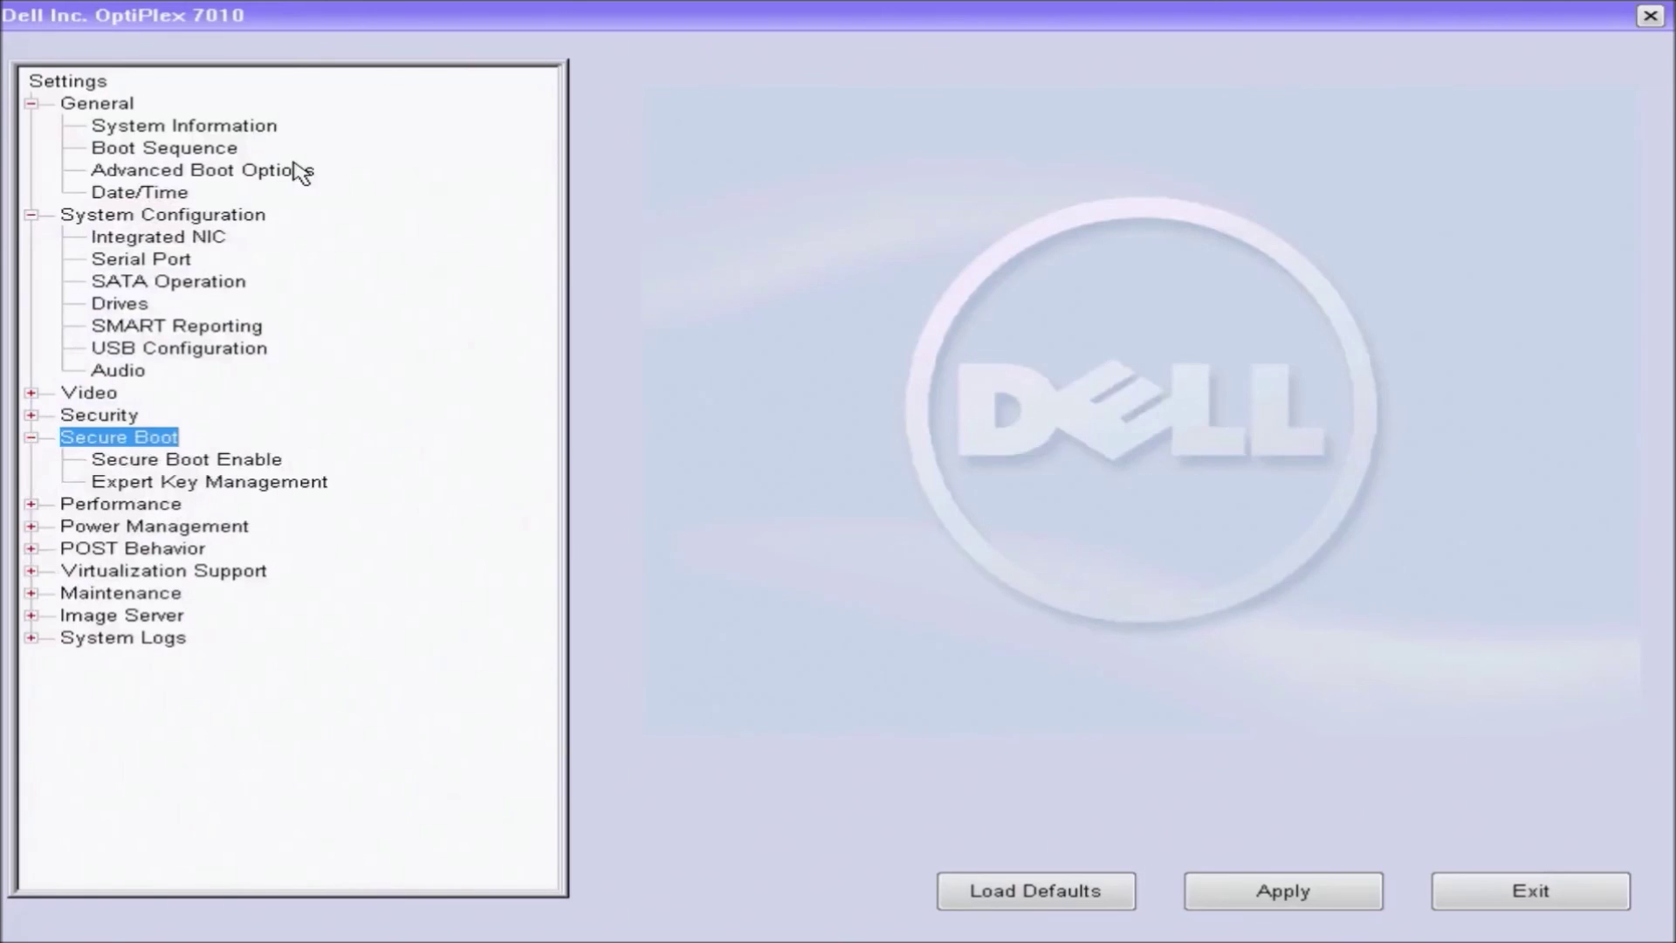
Set Secure Boot Enable to Enabled, apply the change, and exit setup to restart
key("Down")
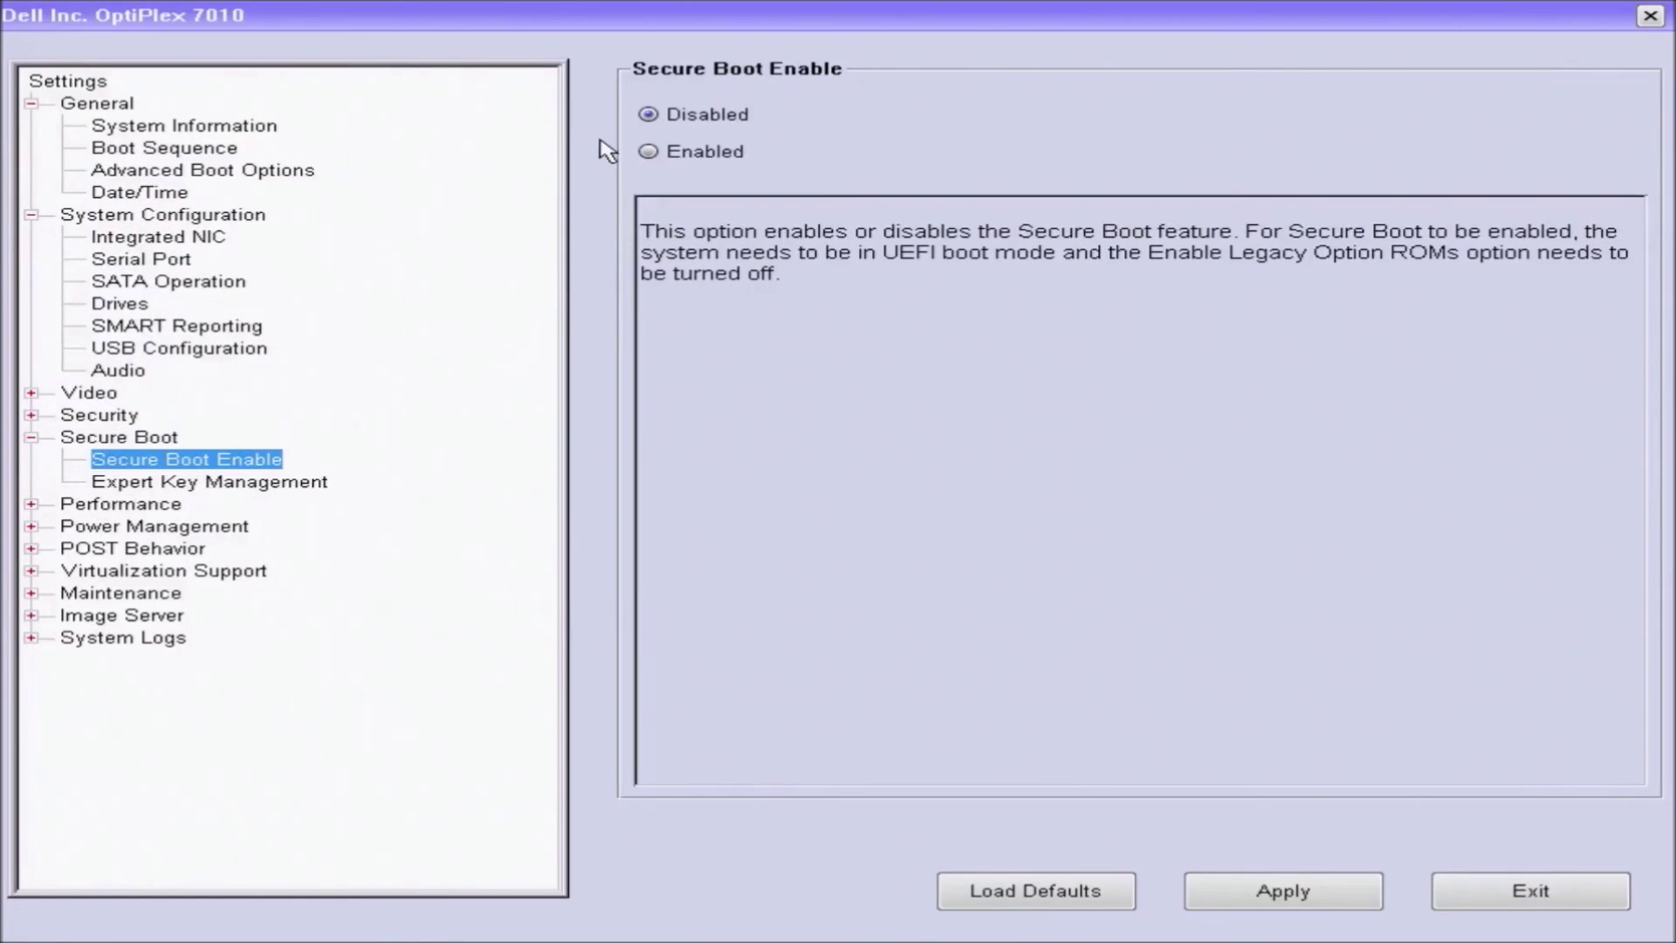
left_click(646, 152)
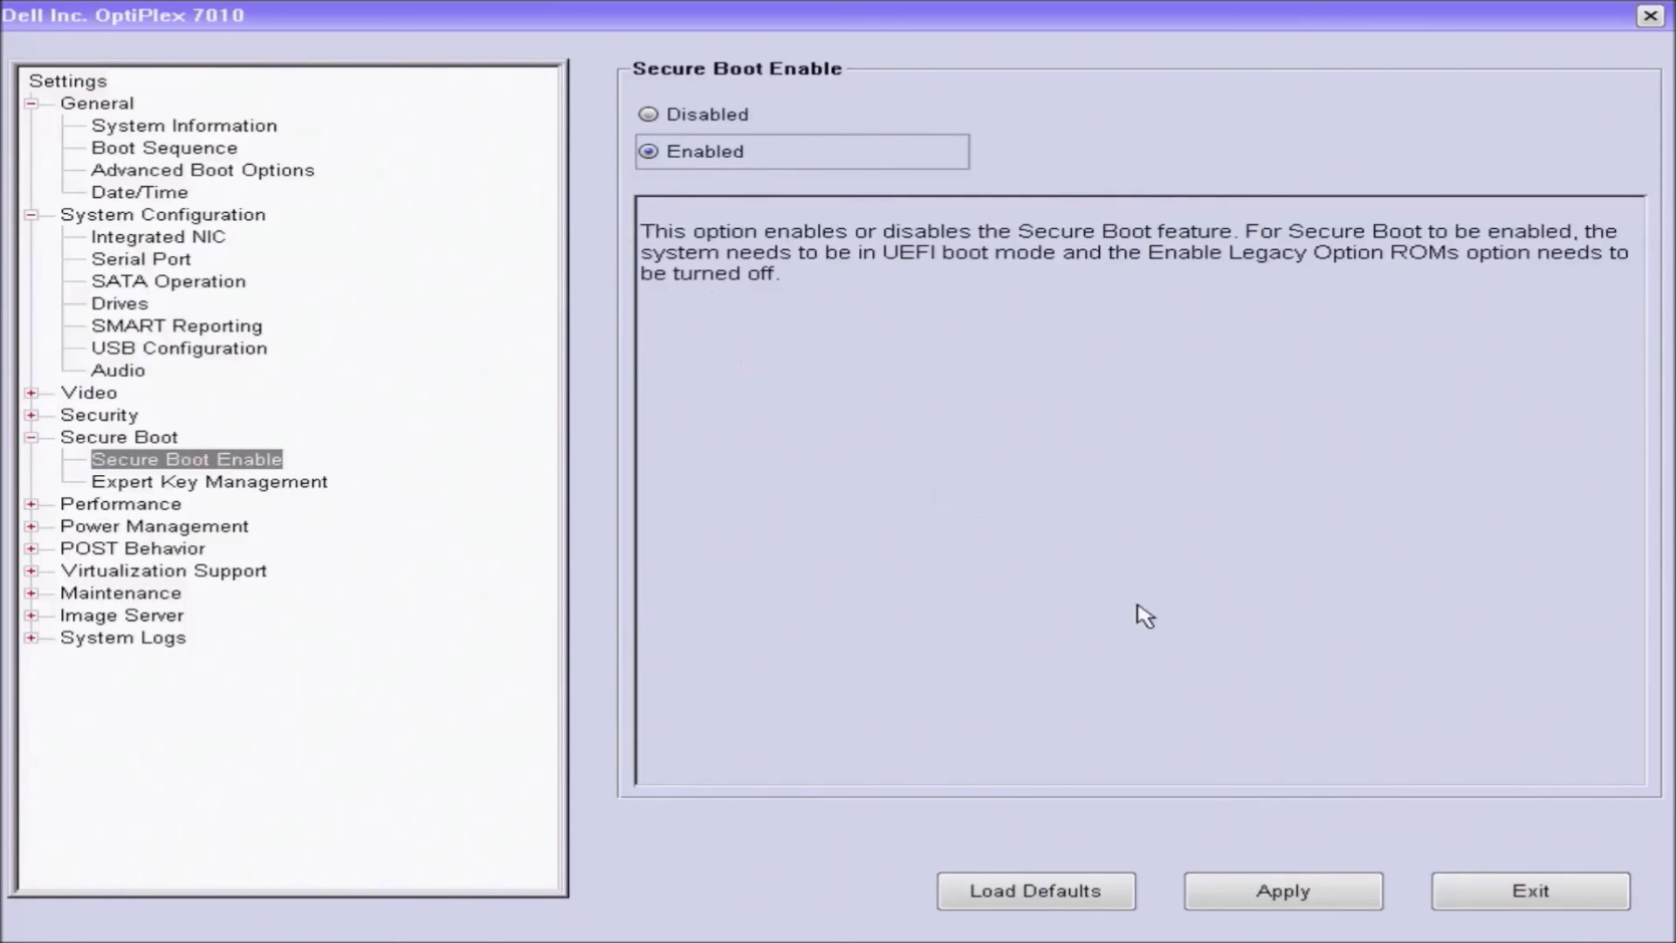
left_click(1255, 900)
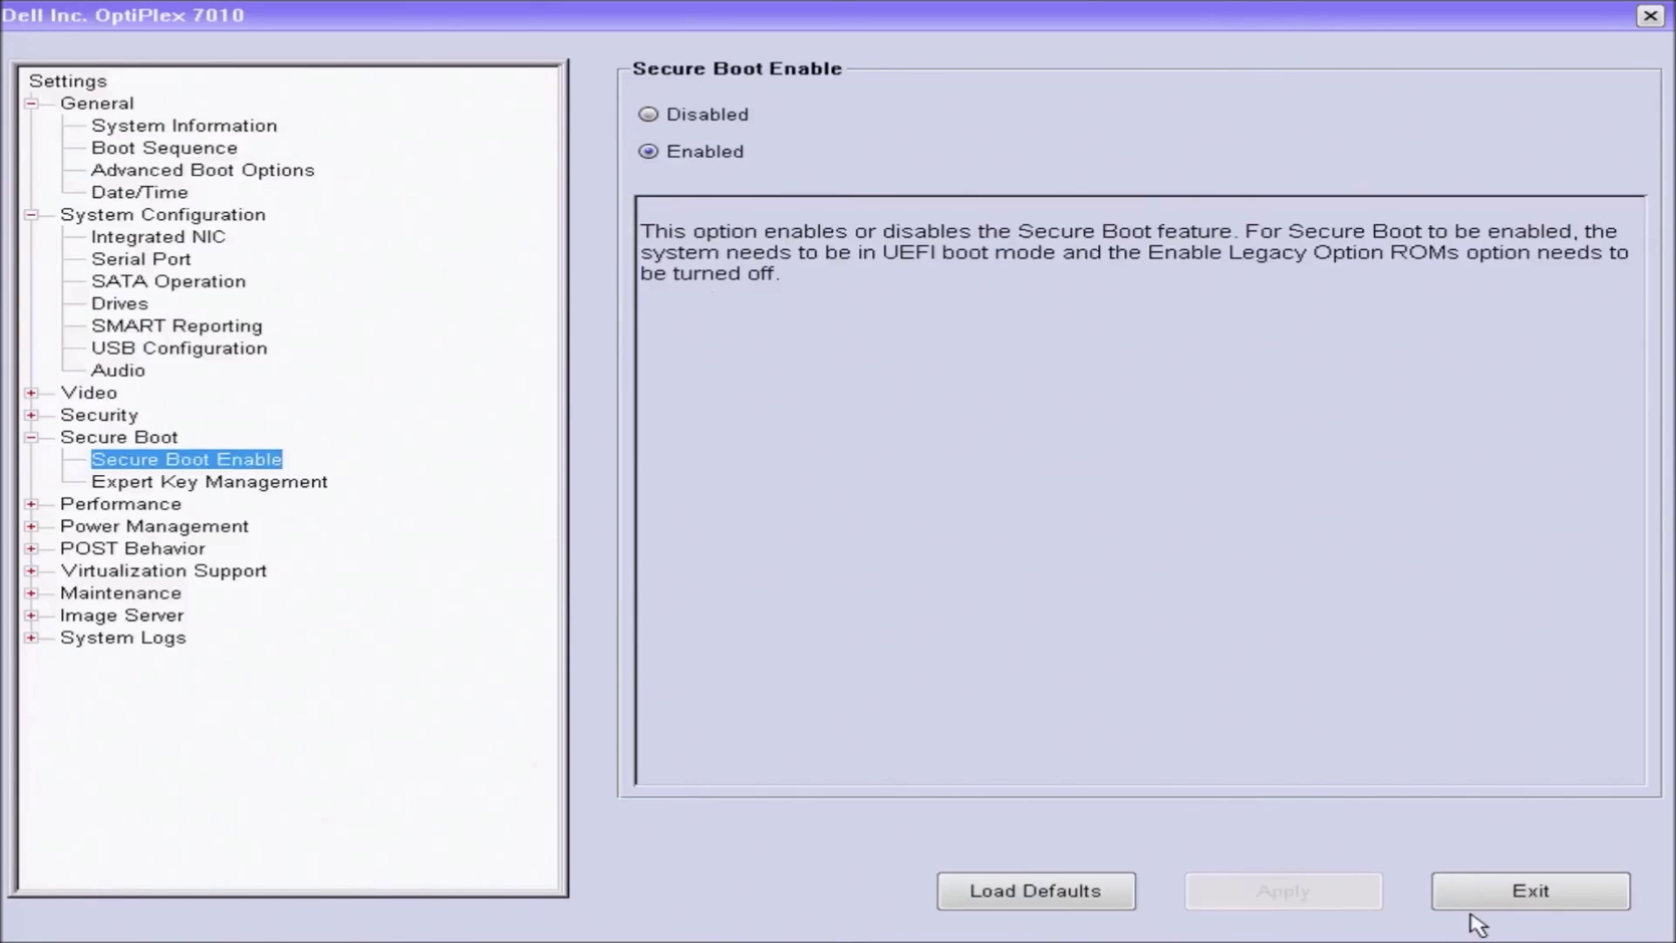
left_click(1489, 896)
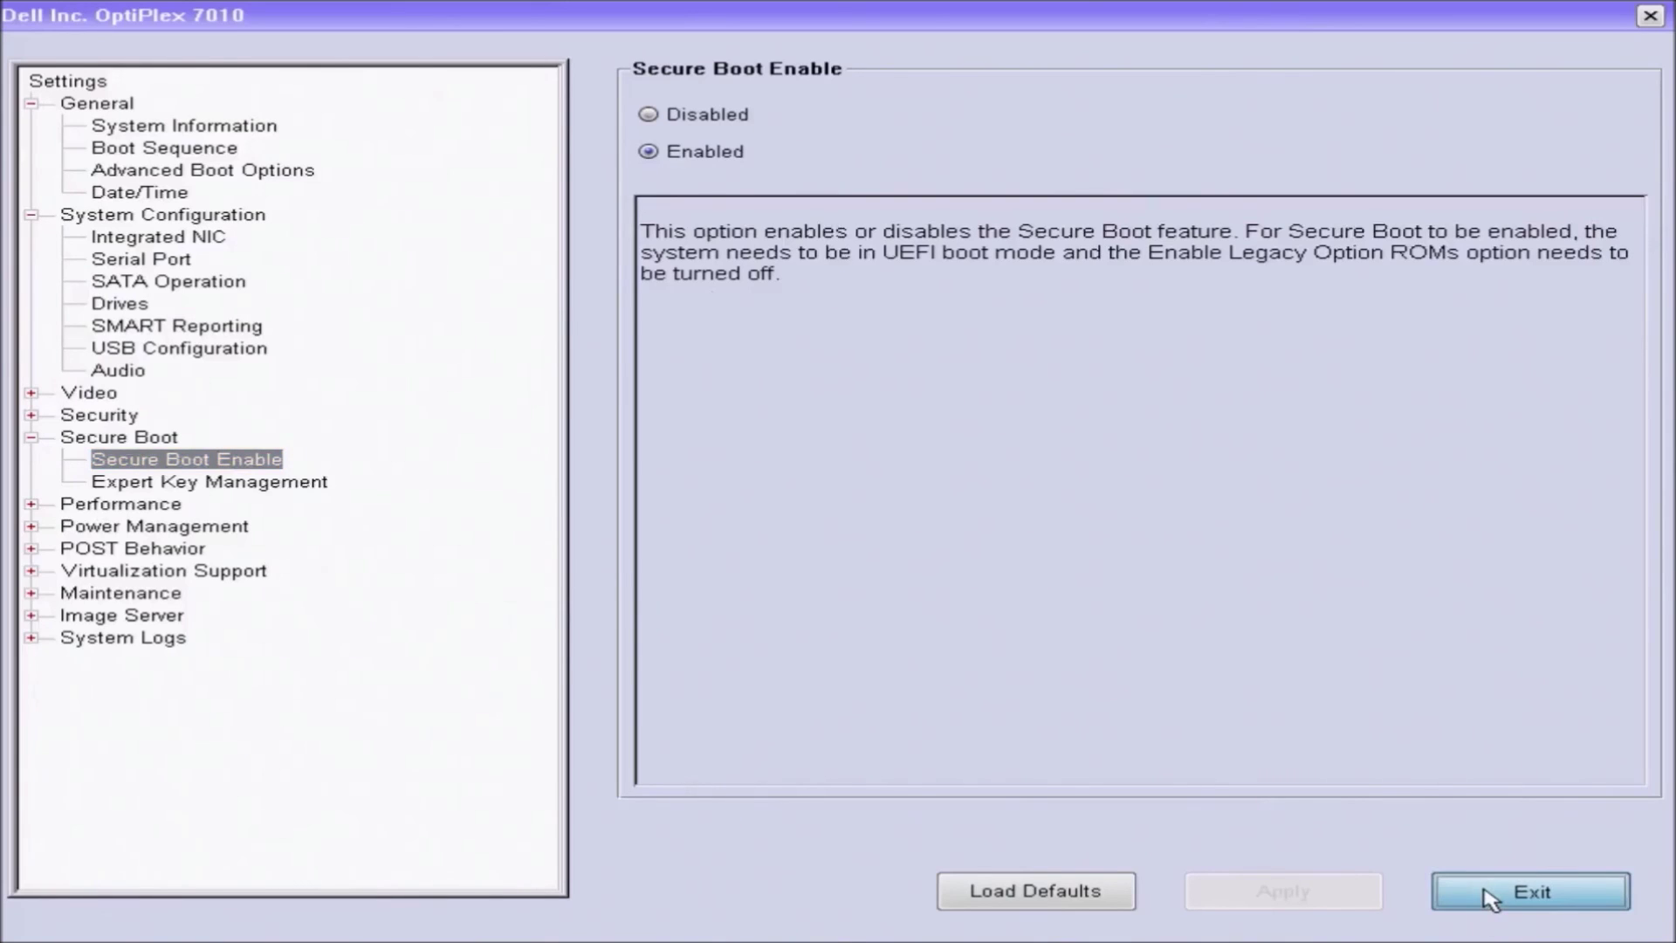